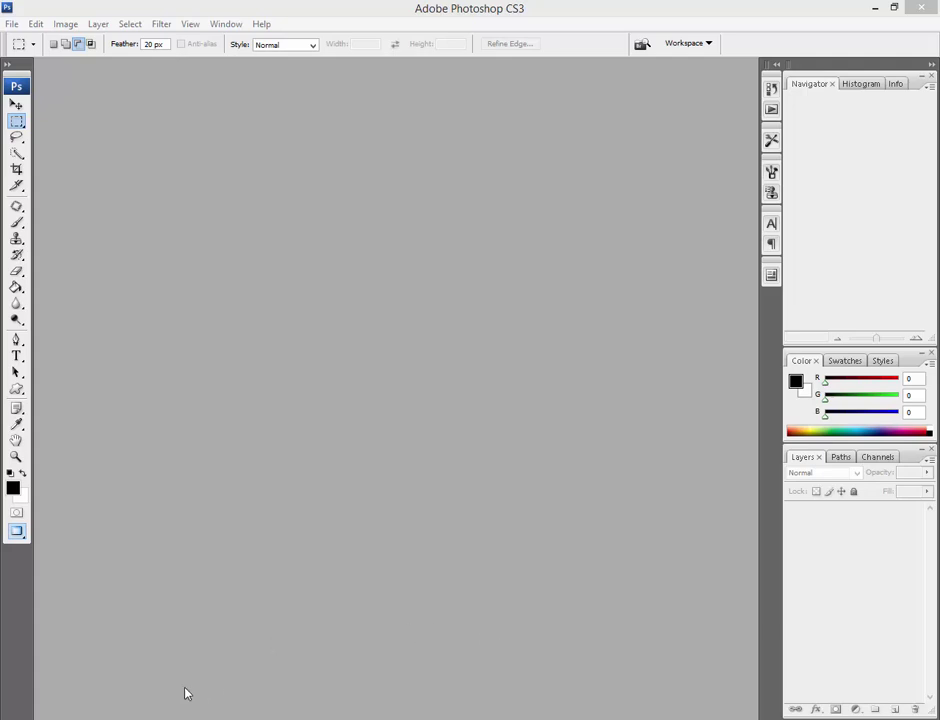
- Drag IMG_0946 from its Explorer folder onto the Photoshop workspace
mouse_move(185, 693)
click(260, 652)
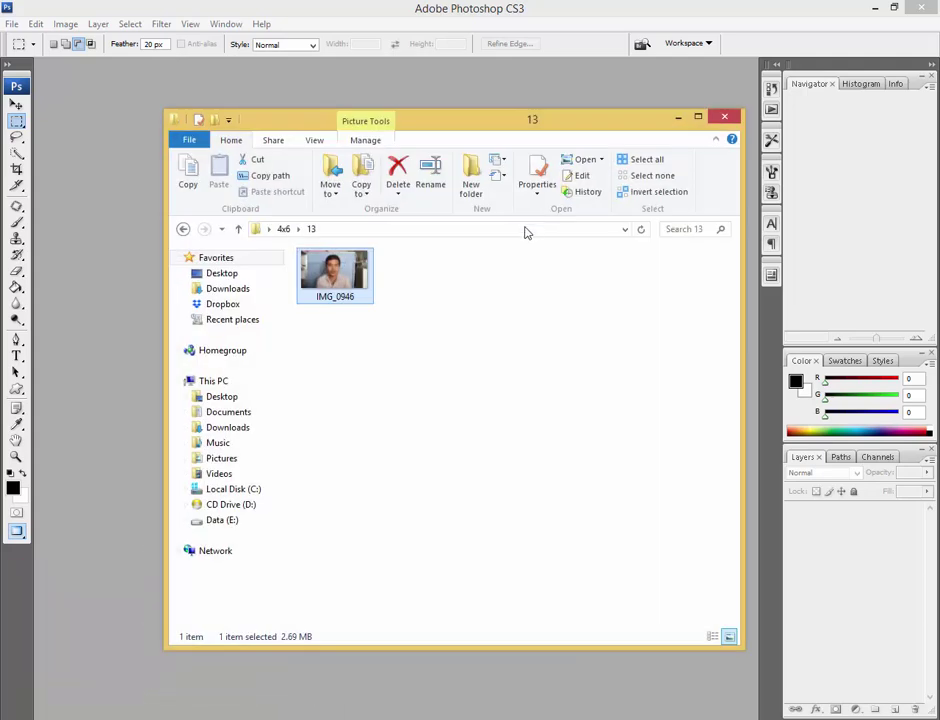
drag(335, 273, 117, 388)
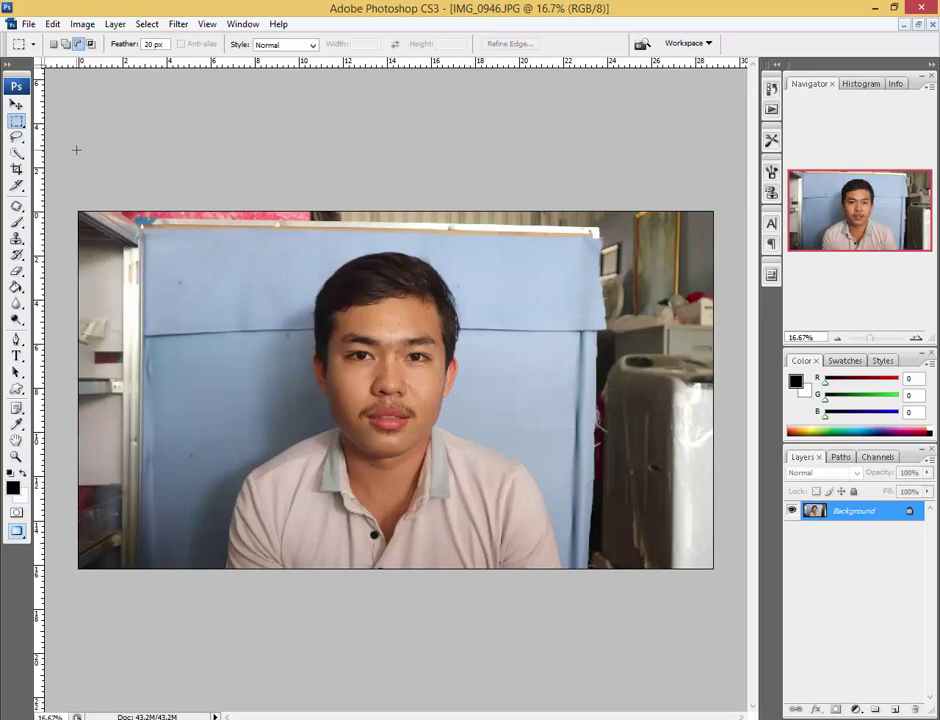
- Give the Crop Tool width 3.4 cm, height 4.4 in and resolution 300 pixels/inch
click(15, 105)
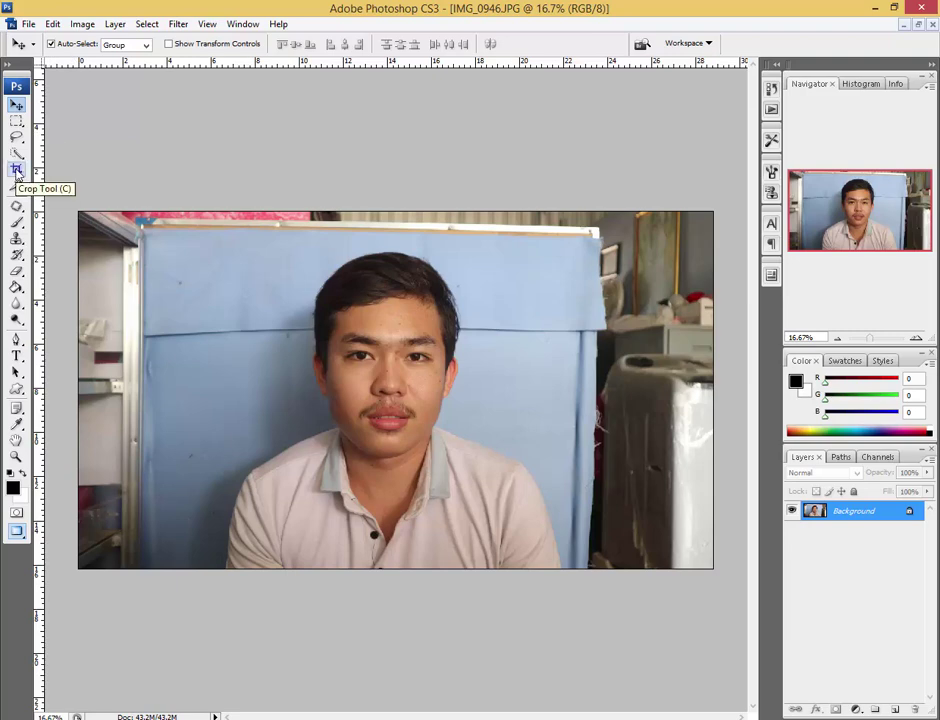
click(16, 170)
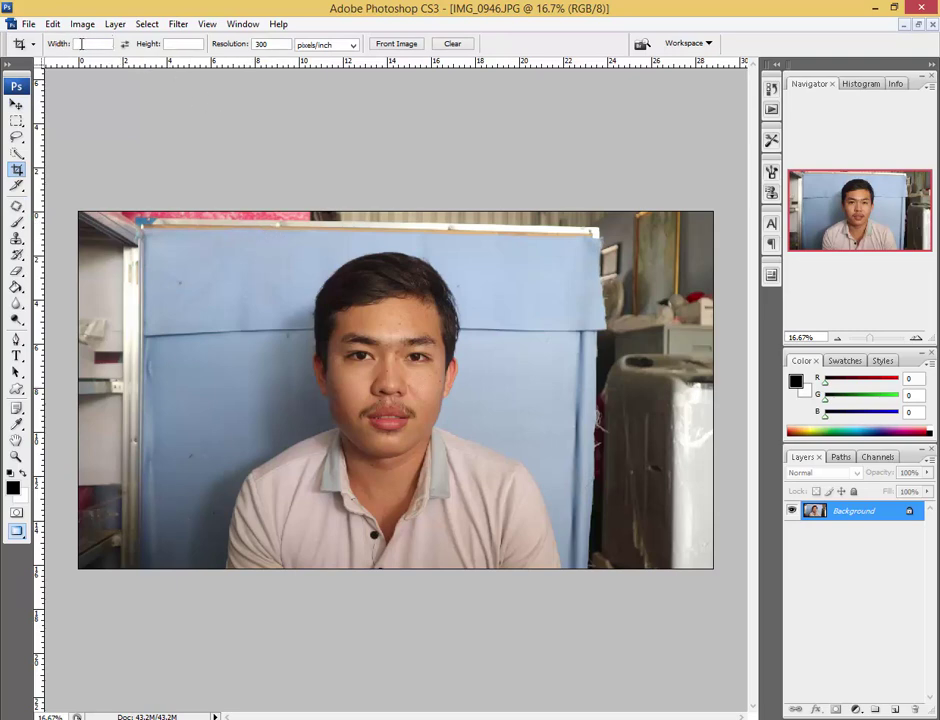
click(93, 43)
double_click(270, 44)
- Change the crop height unit to cm and draw a crop box around the head and shoulders
drag(280, 234, 439, 415)
key(Escape)
key(BackSpace)
key(BackSpace)
key(BackSpace)
drag(300, 240, 583, 499)
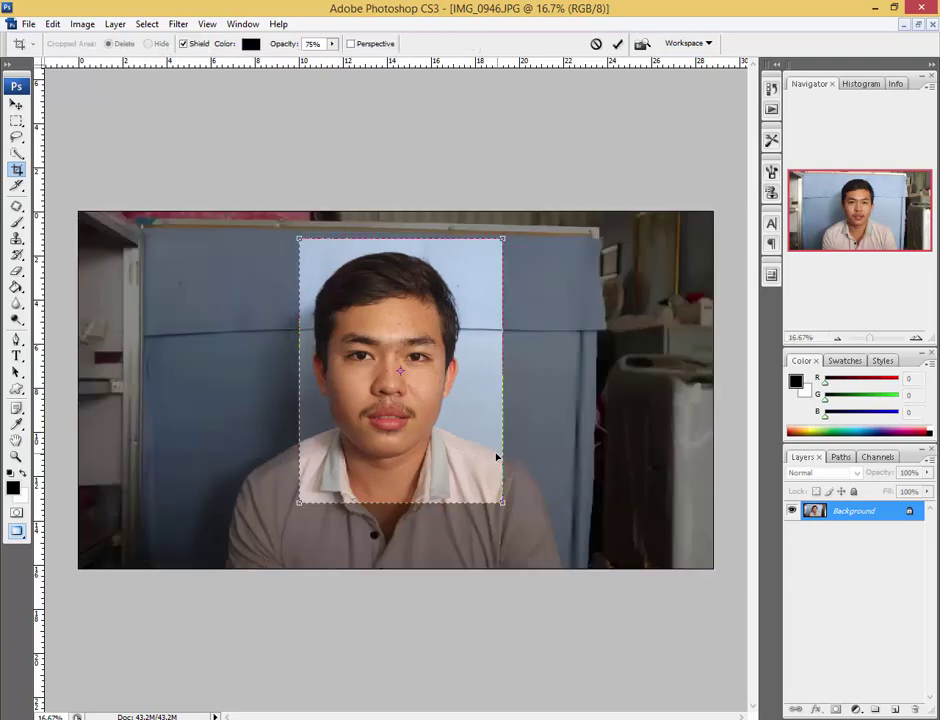
drag(497, 457, 503, 527)
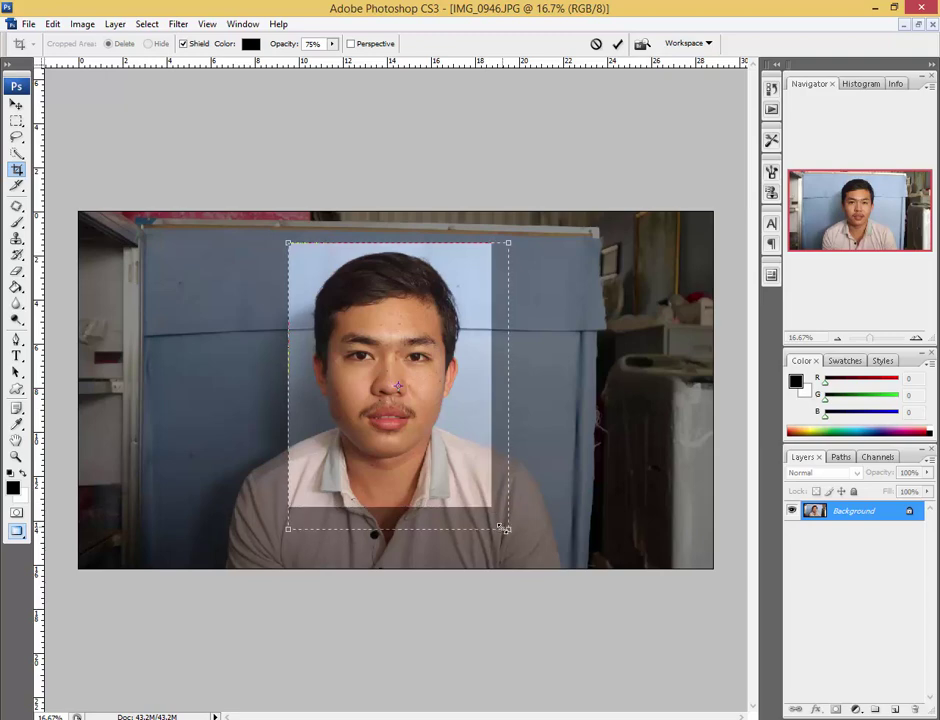
drag(288, 528, 277, 545)
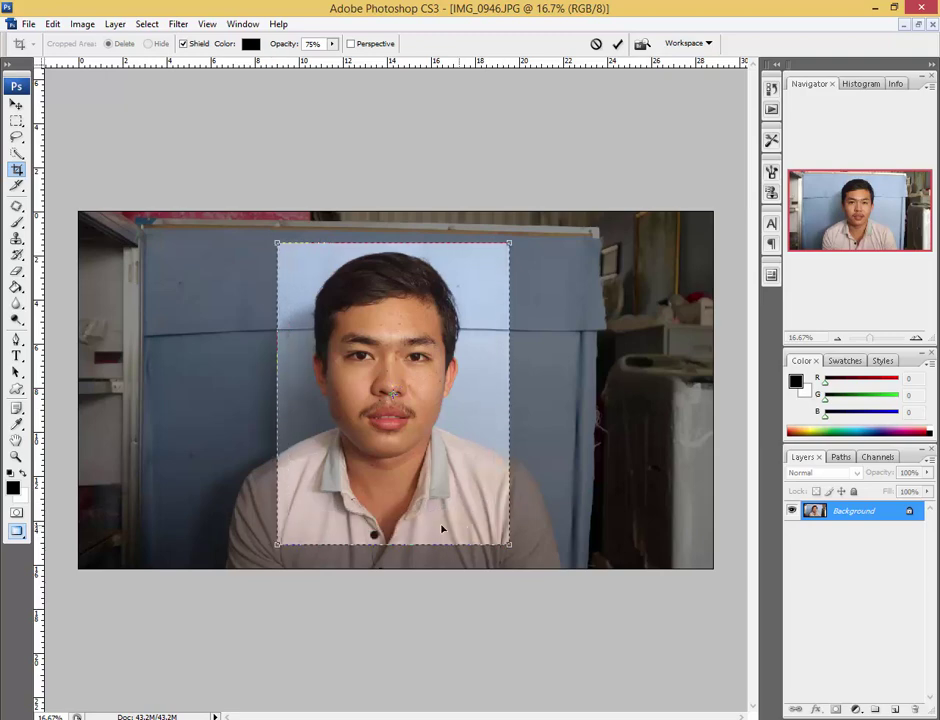
- Nudge the crop box to centre the face, then apply the 3.4 × 4.4 cm crop
key(Up)
key(Up)
key(Up)
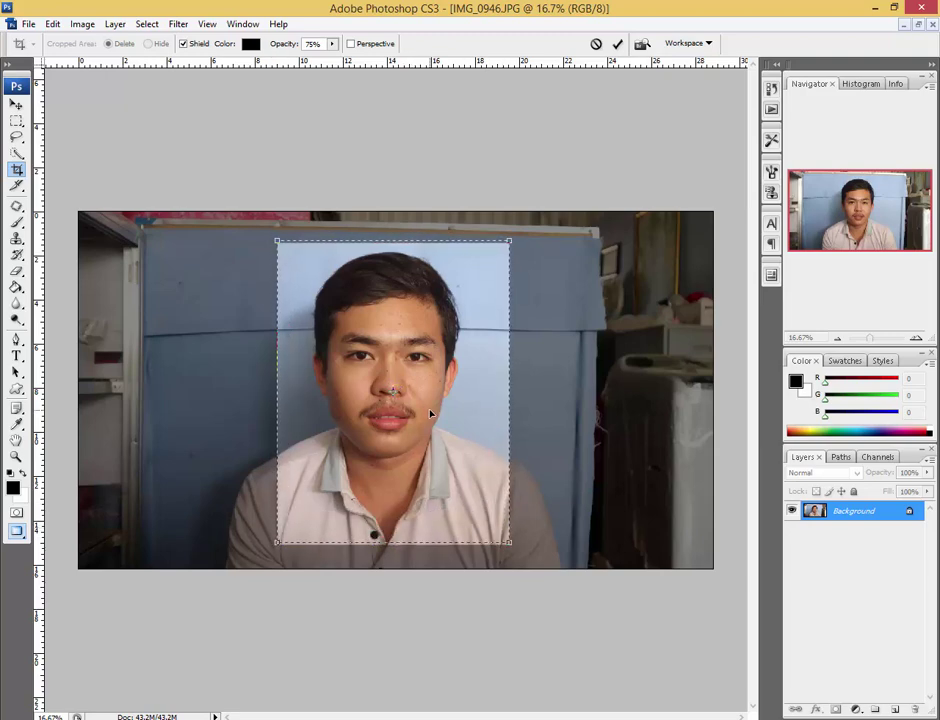
key(Left)
key(Left)
key(Left)
key(Left)
key(Left)
key(Left)
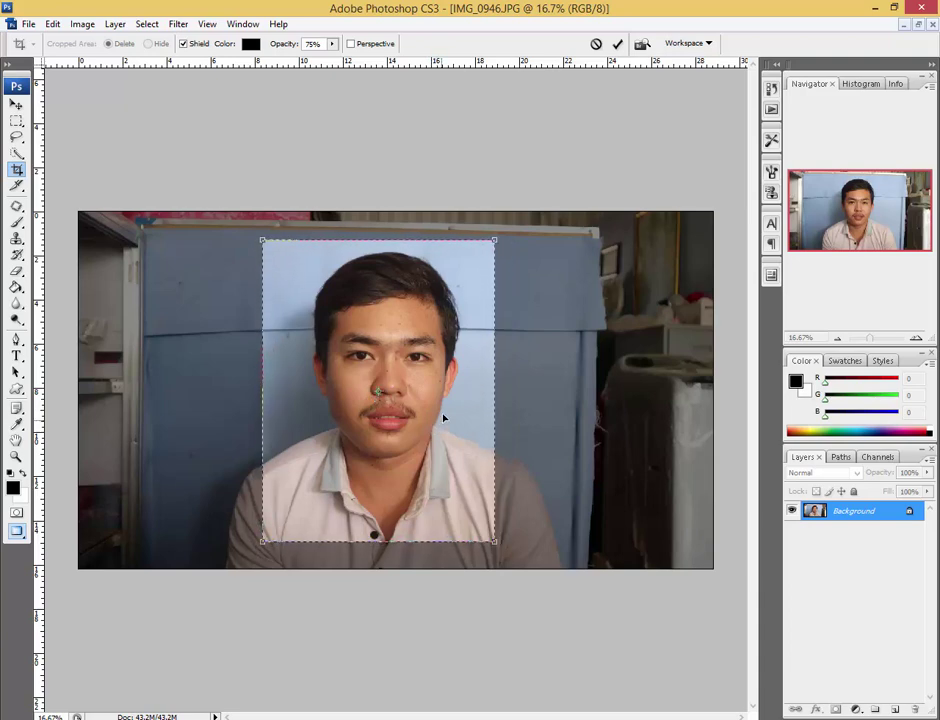
key(Right)
key(Right)
key(Right)
key(Right)
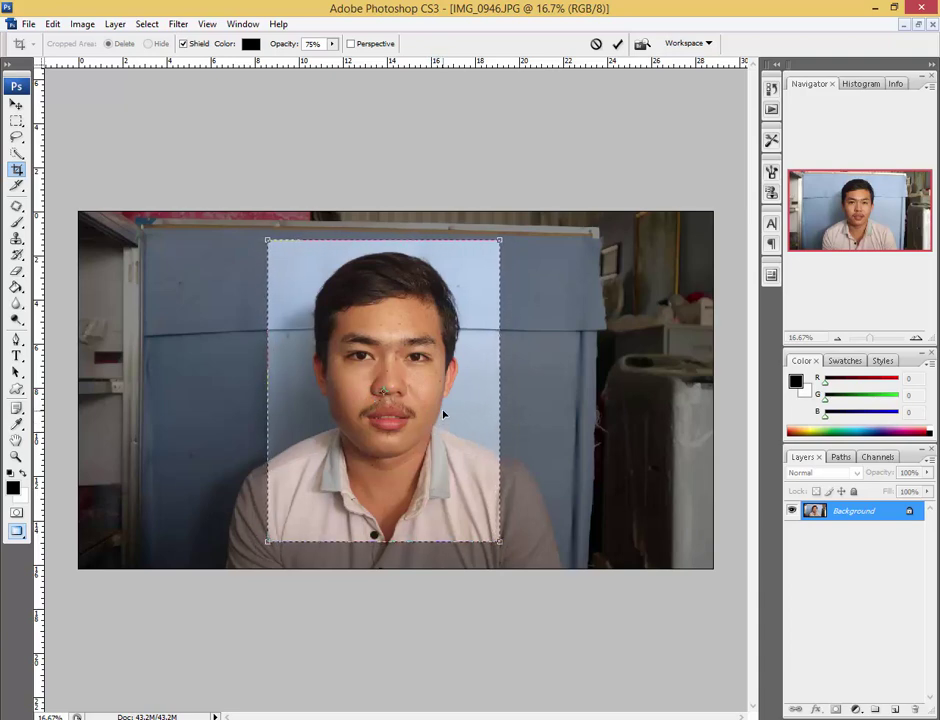
key(Left)
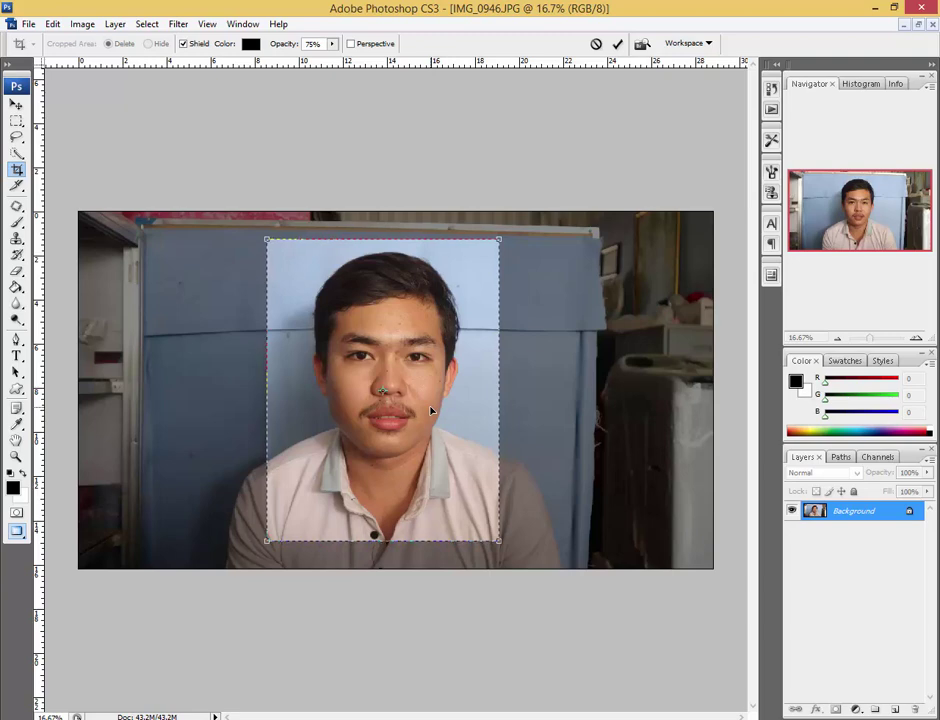
key(Return)
scroll(430, 402, up, 2)
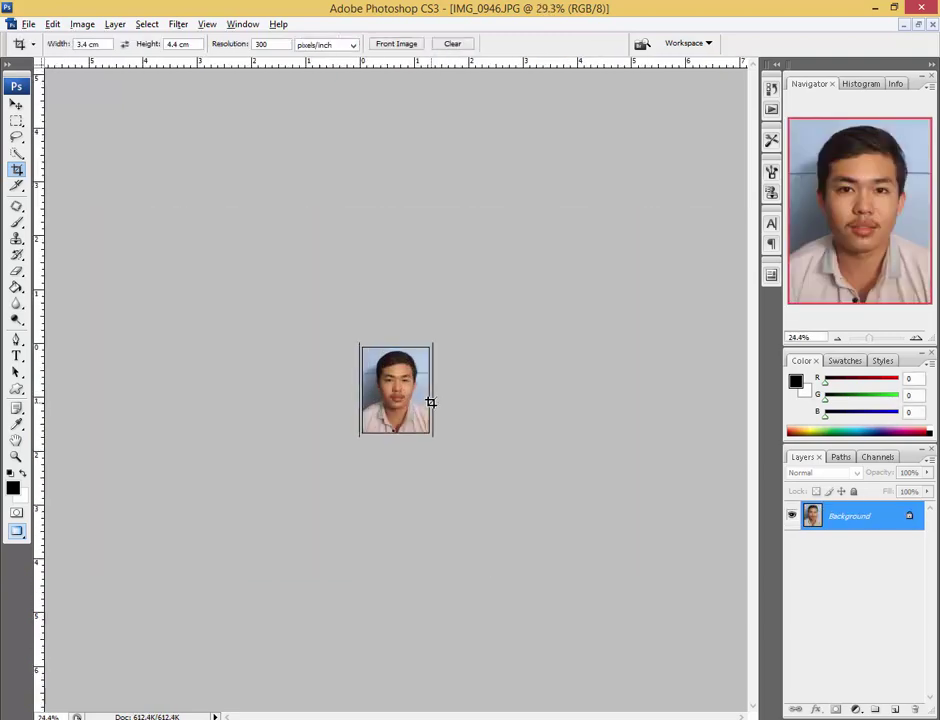
scroll(426, 399, up, 2)
scroll(411, 415, up, 2)
scroll(407, 420, up, 1)
scroll(409, 419, down, 1)
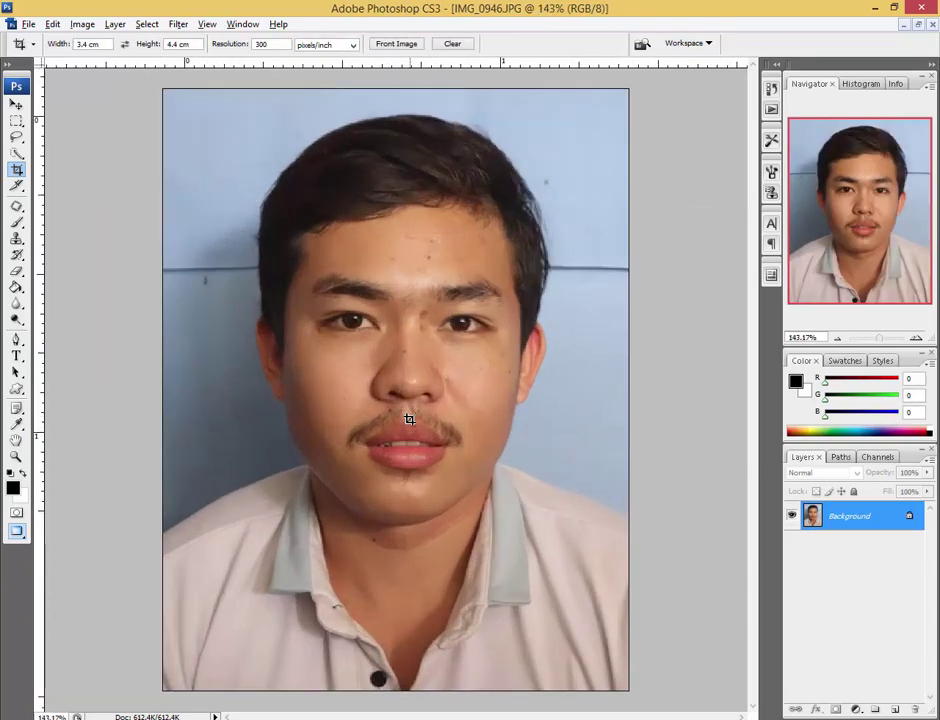
scroll(409, 419, down, 1)
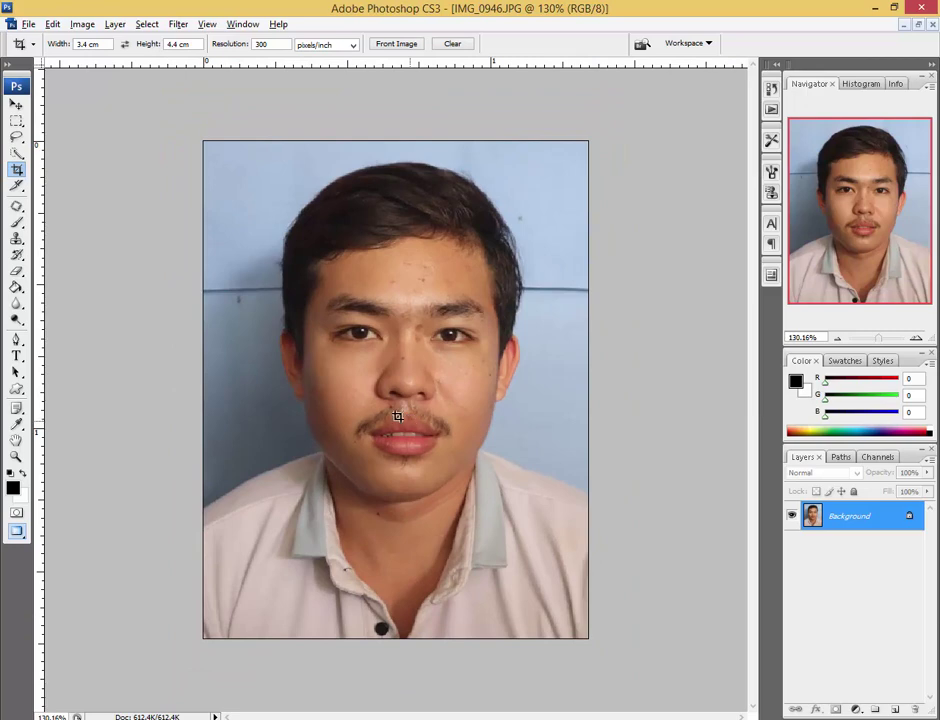
- Choose the Patch Tool for retouching the skin blemishes
click(16, 104)
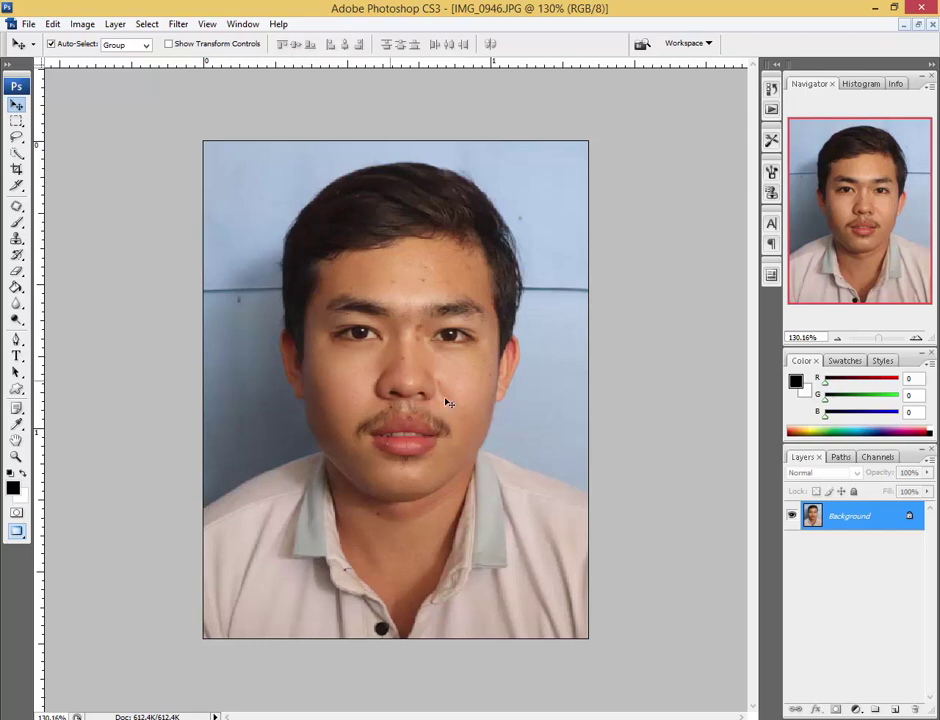
click(16, 207)
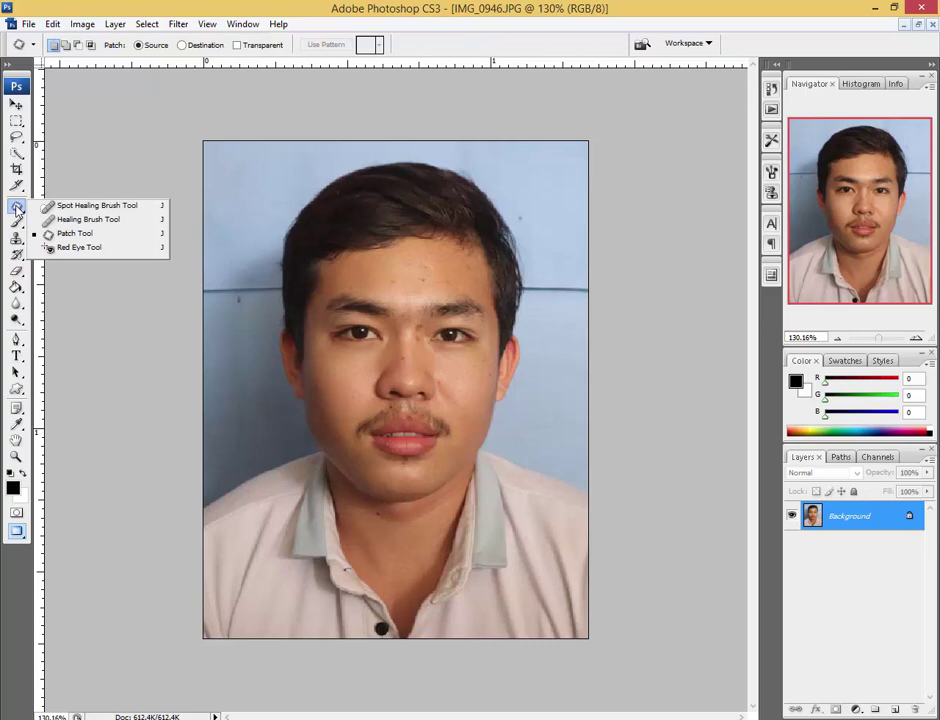
click(65, 233)
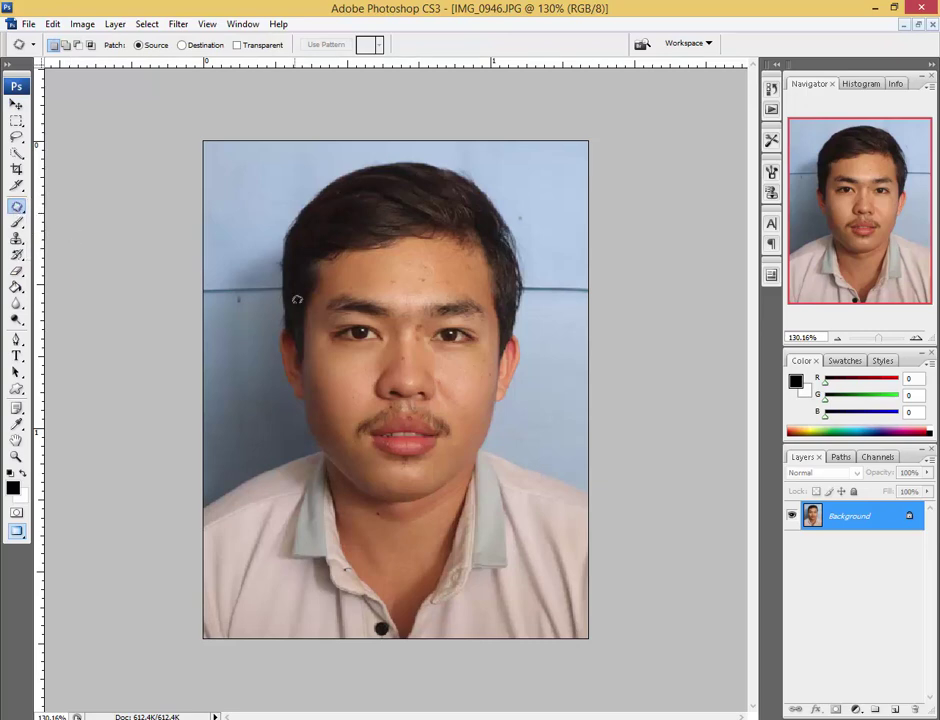
scroll(466, 428, up, 3)
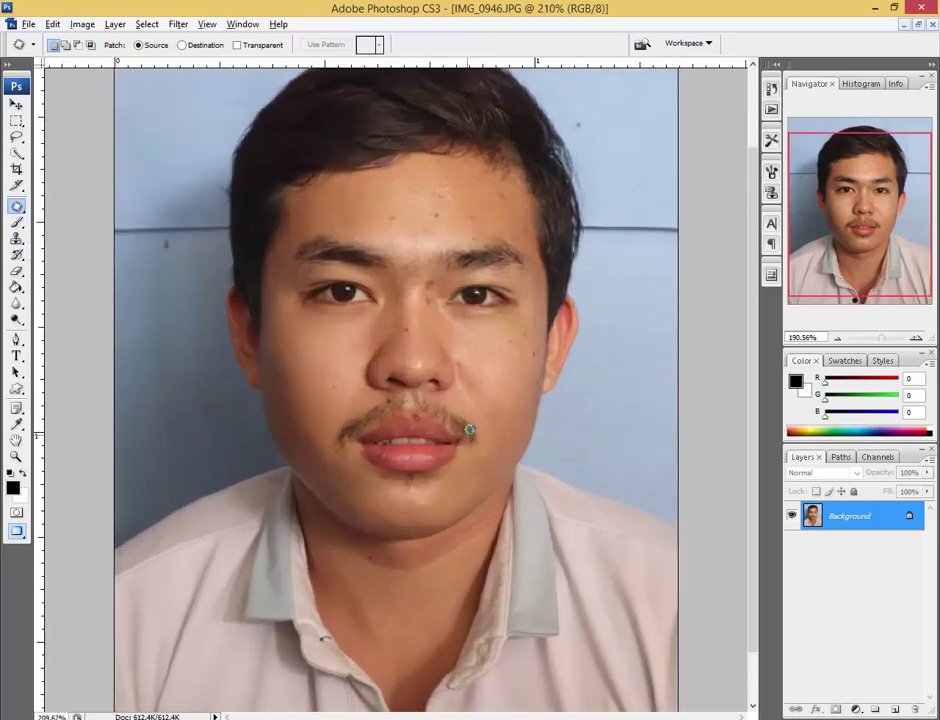
scroll(469, 430, up, 1)
scroll(505, 395, down, 1)
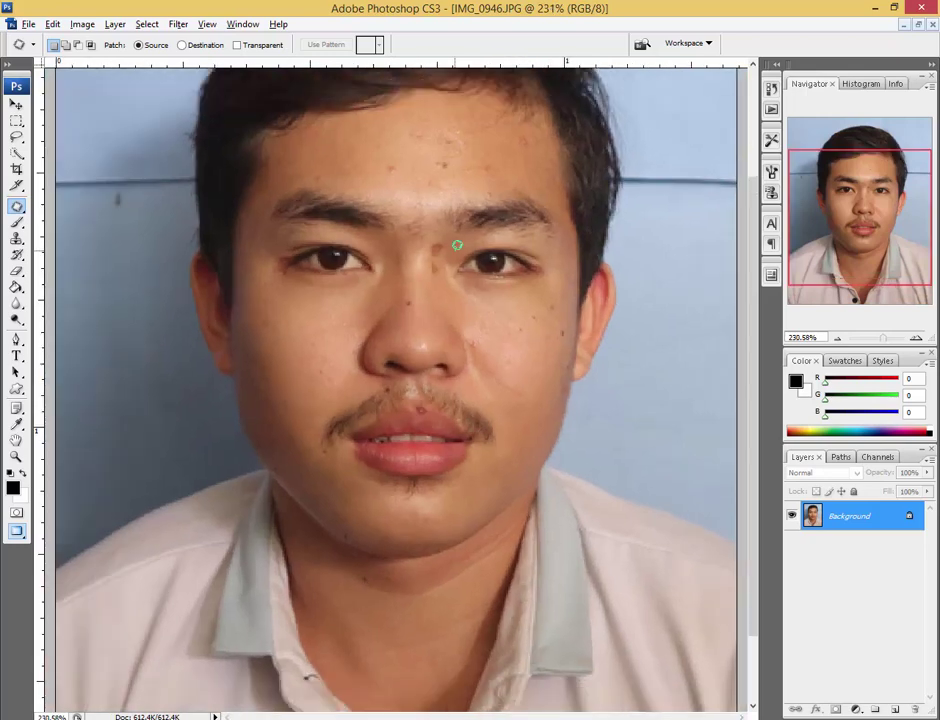
scroll(457, 245, up, 1)
- Patch the blemishes between the eyebrows and on the nose bridge with nearby skin
drag(419, 248, 412, 248)
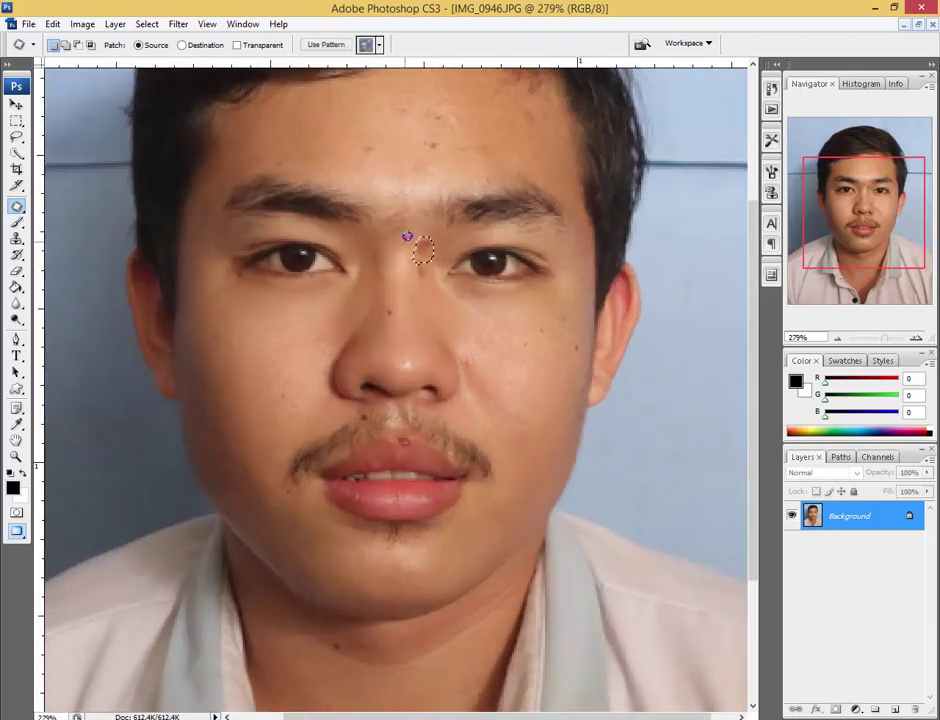
drag(422, 248, 423, 293)
key(ctrl+d)
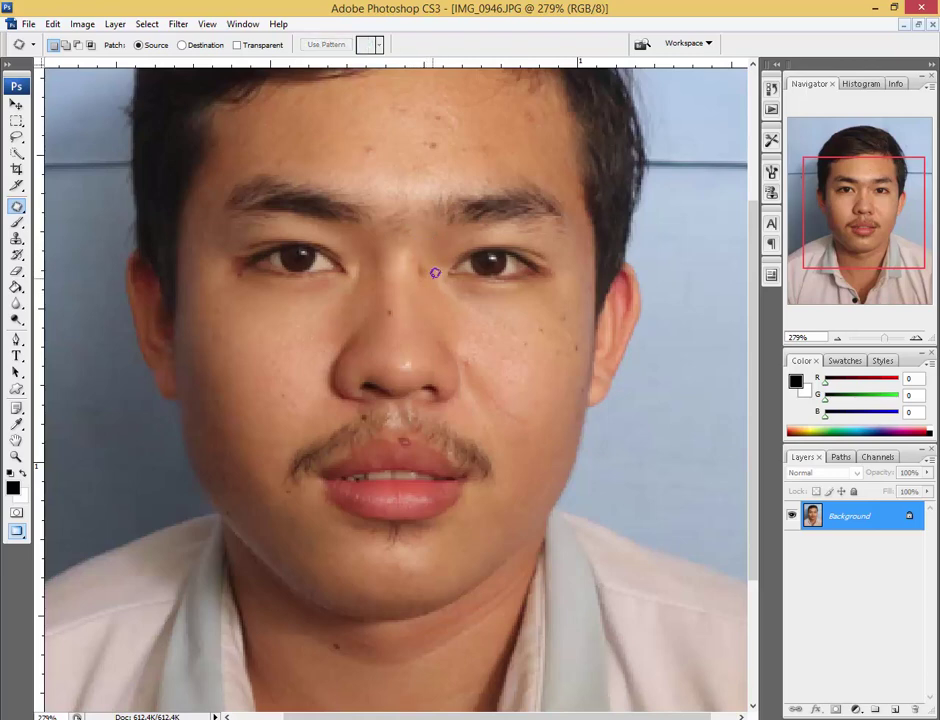
drag(420, 259, 420, 272)
key(ctrl+d)
scroll(422, 107, up, 2)
scroll(410, 125, up, 1)
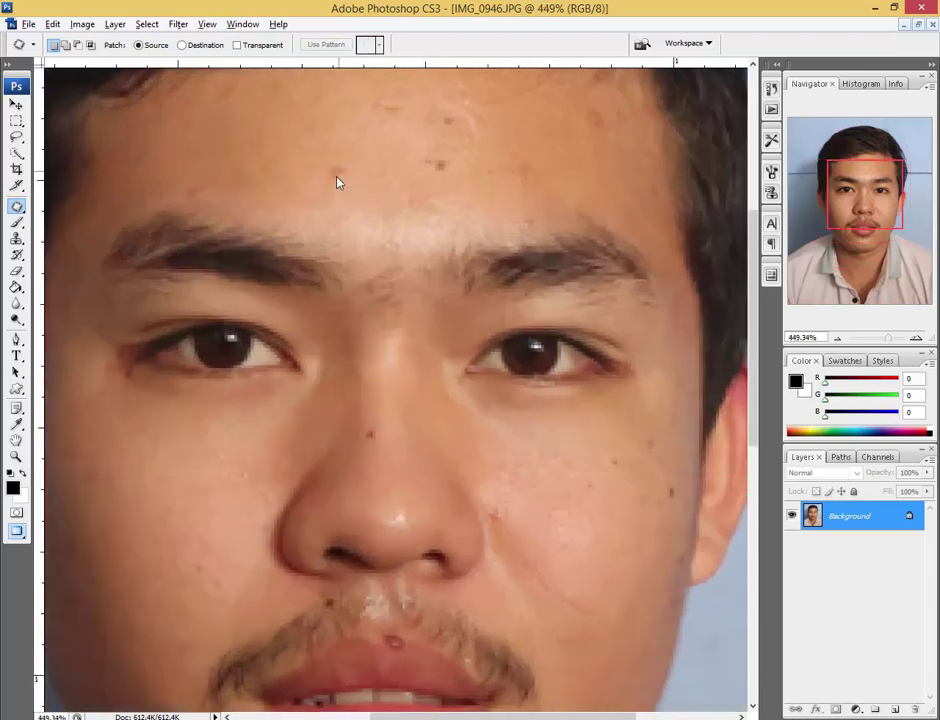
- Patch out the four blemishes across the forehead, deselecting after each
mouse_move(326, 166)
mouse_down()
mouse_move(322, 156)
mouse_move(370, 204)
mouse_up()
key(ctrl+d)
drag(432, 169, 428, 212)
key(ctrl+d)
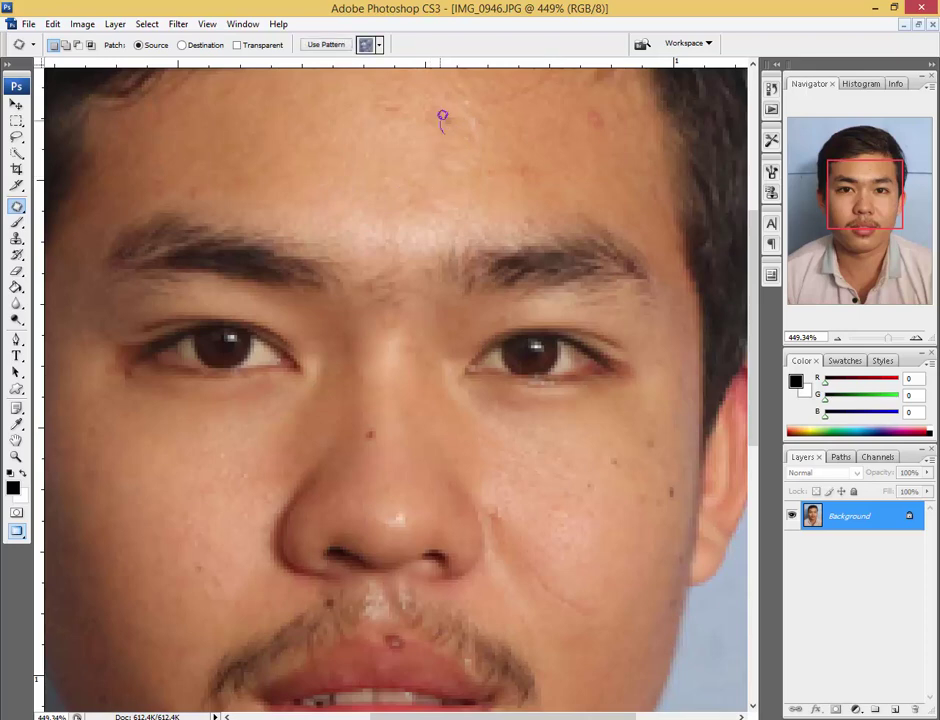
mouse_move(441, 130)
mouse_down()
mouse_move(461, 120)
mouse_move(447, 127)
mouse_up()
key(ctrl+d)
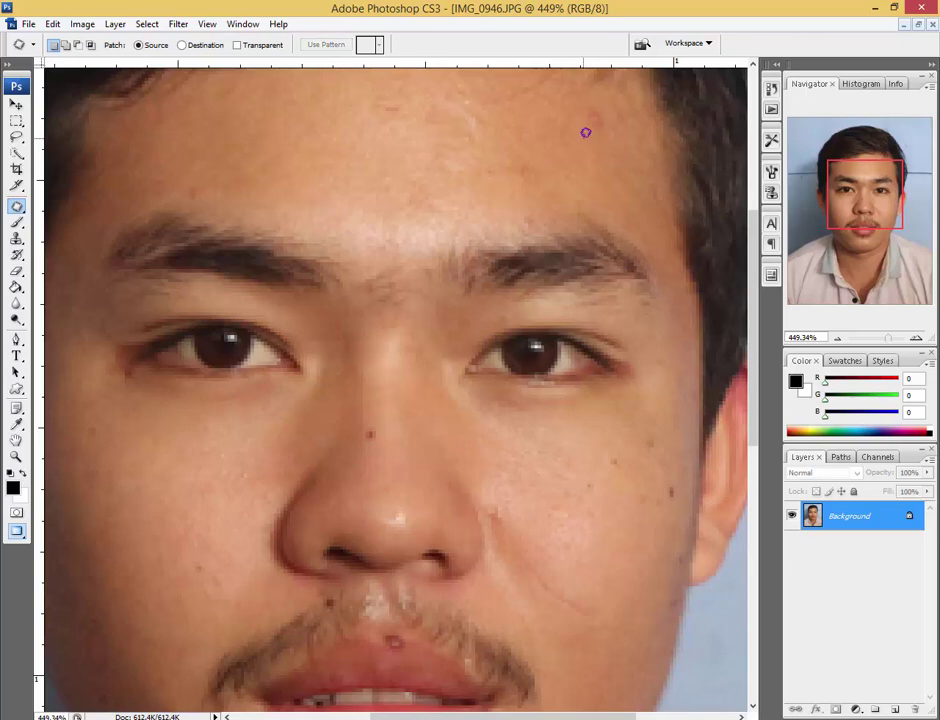
mouse_move(576, 135)
mouse_down()
mouse_move(594, 101)
mouse_move(549, 146)
mouse_up()
key(ctrl+d)
scroll(573, 241, down, 3)
scroll(590, 420, down, 1)
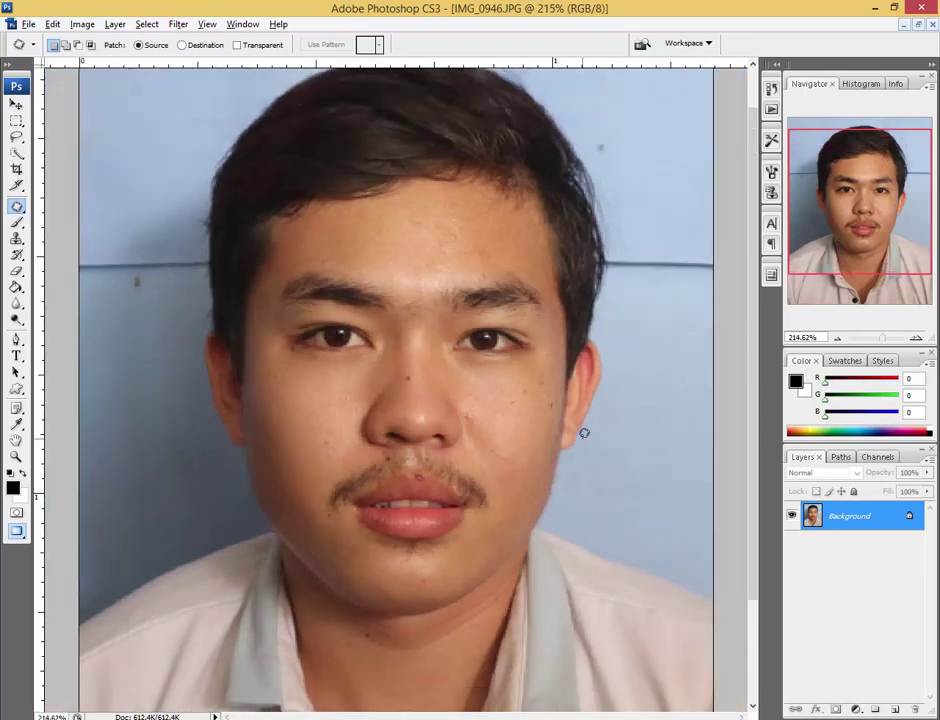
scroll(331, 434, down, 1)
scroll(200, 290, down, 1)
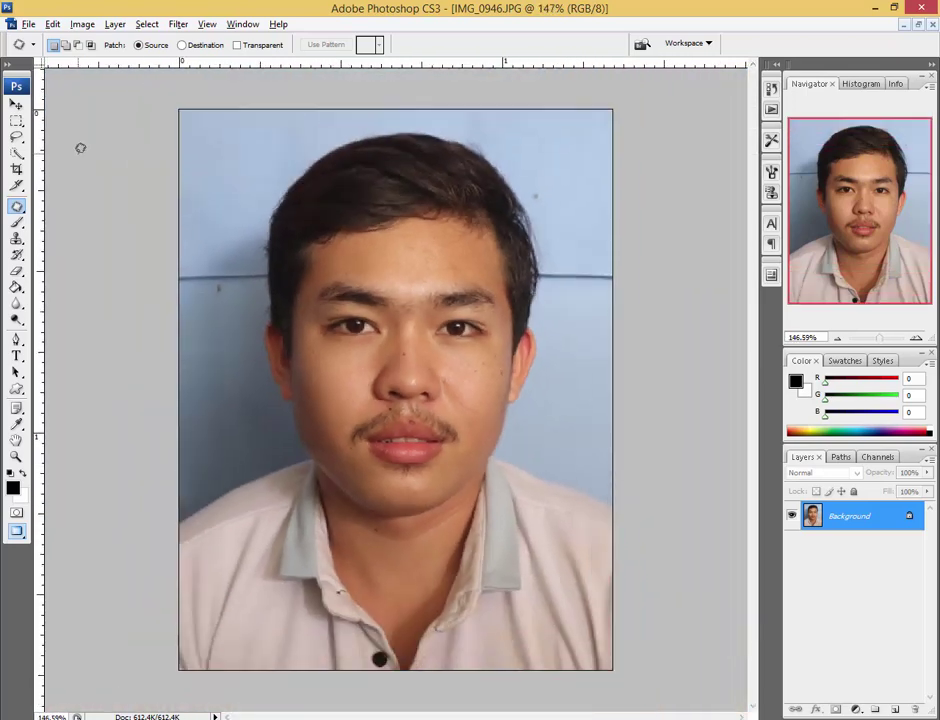
click(15, 105)
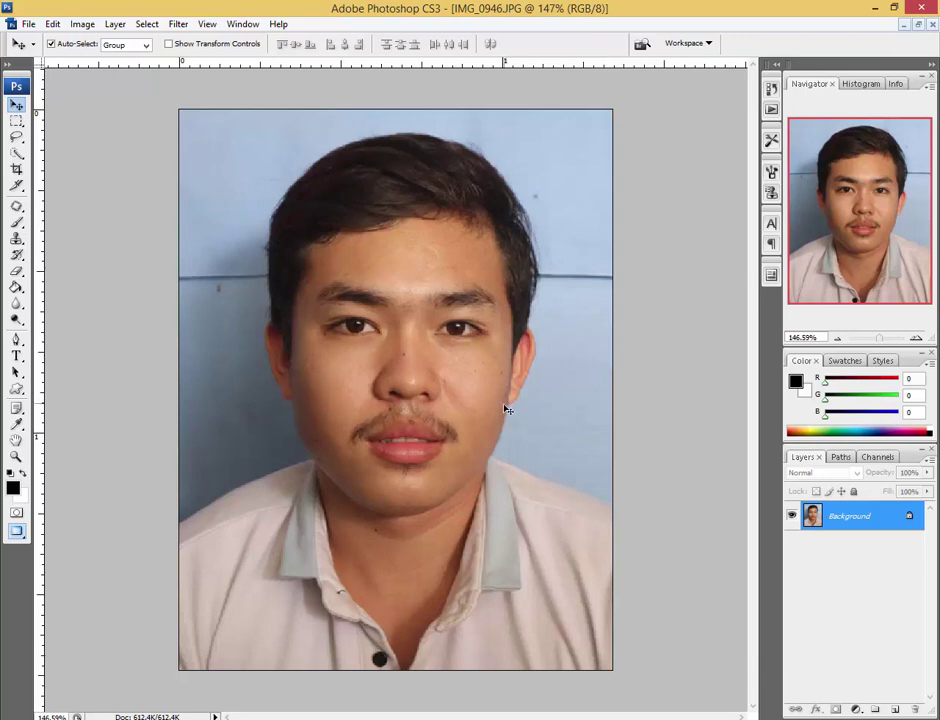
- Select the portrait's midtones with Color Range set to Midtones
key(alt+s)
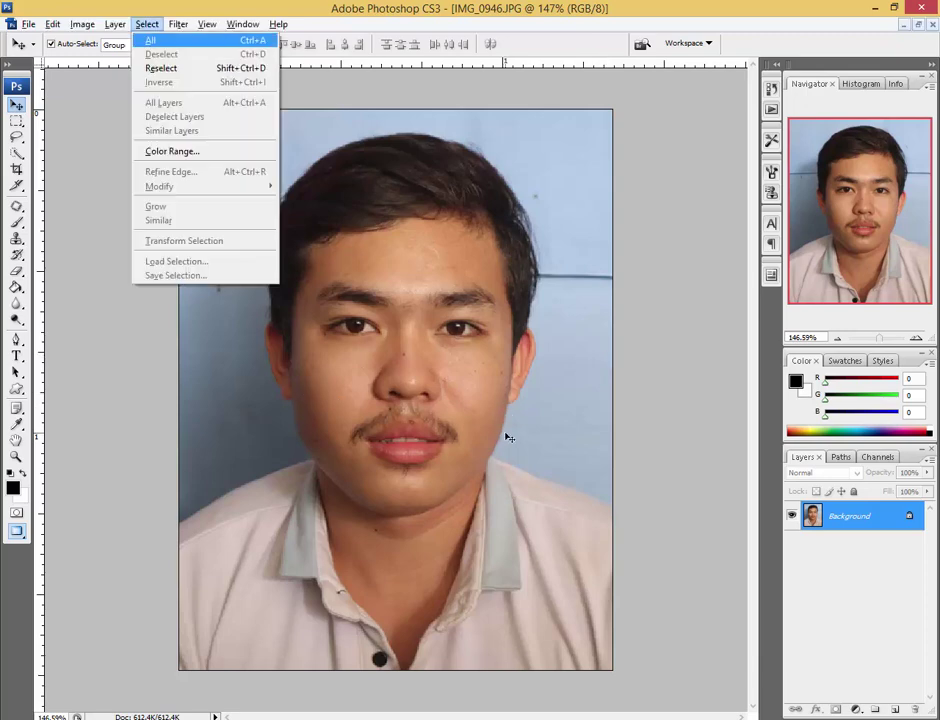
key(c)
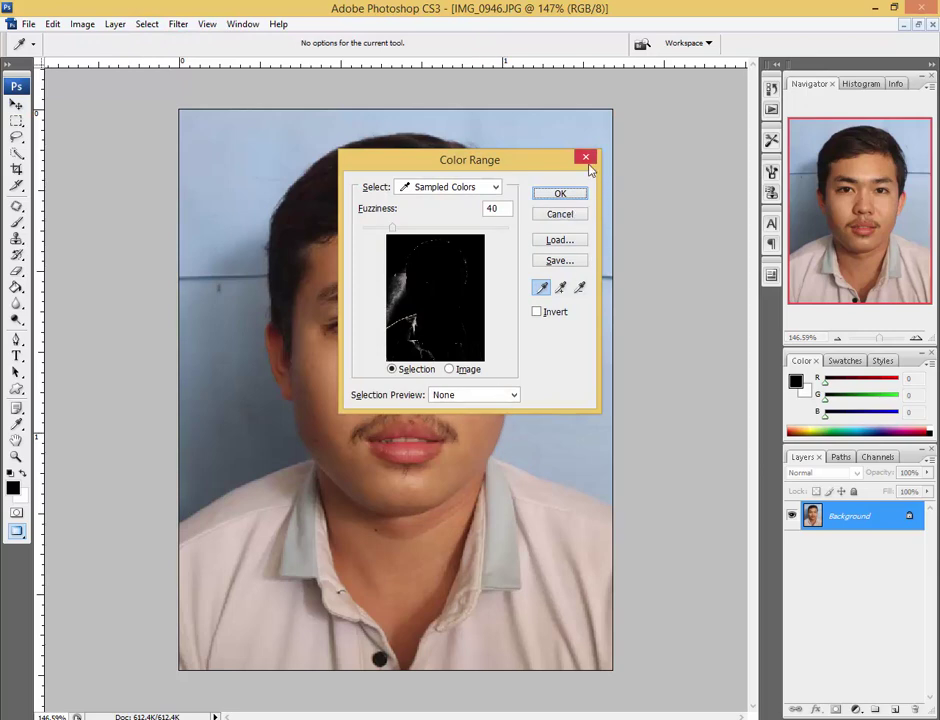
click(586, 158)
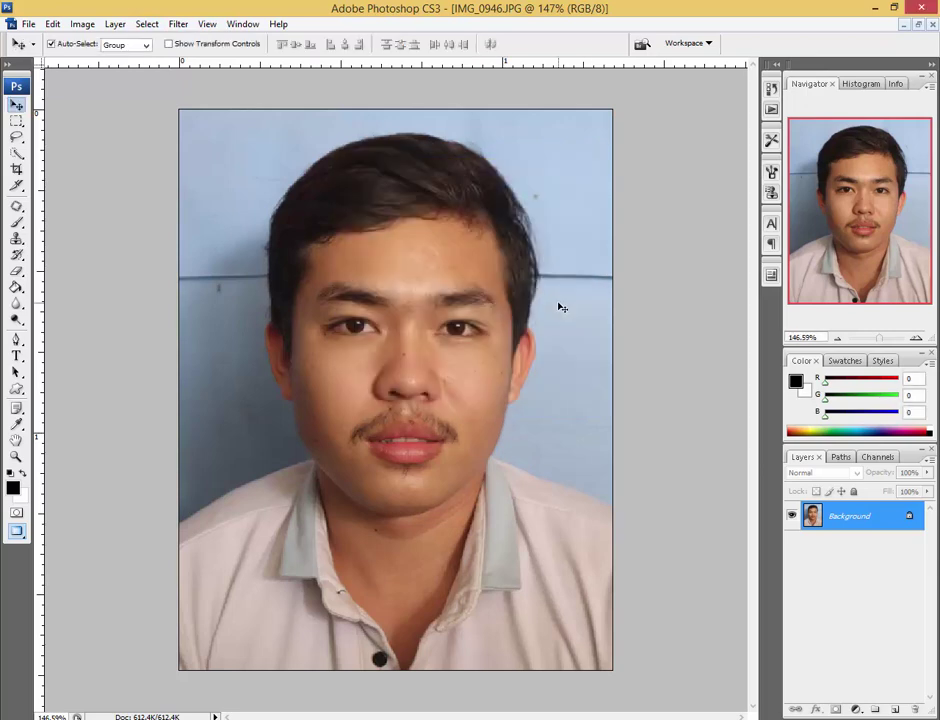
key(alt+s)
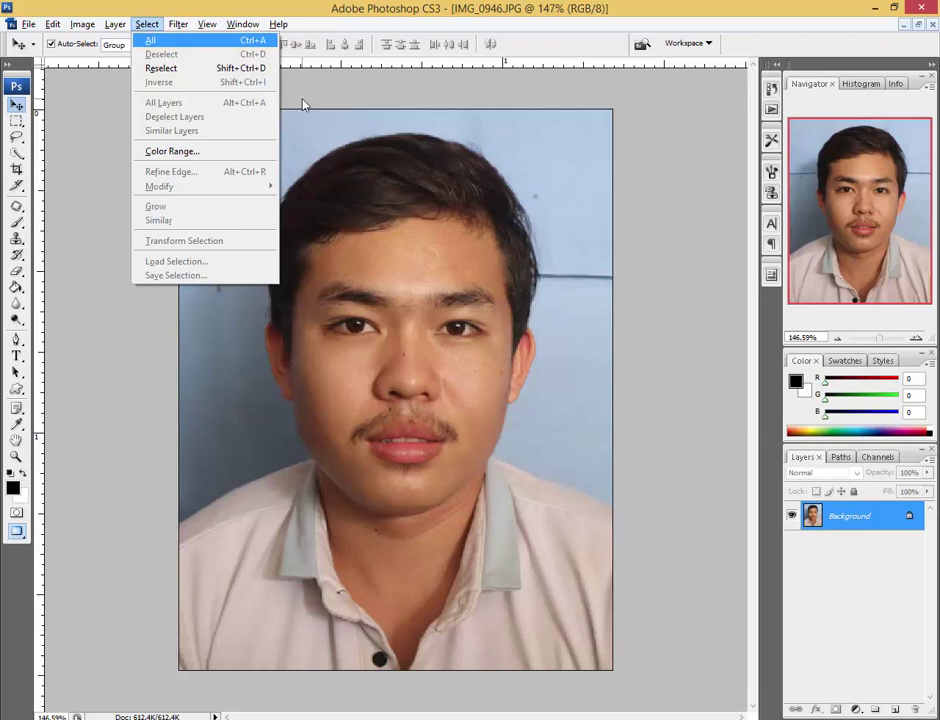
key(c)
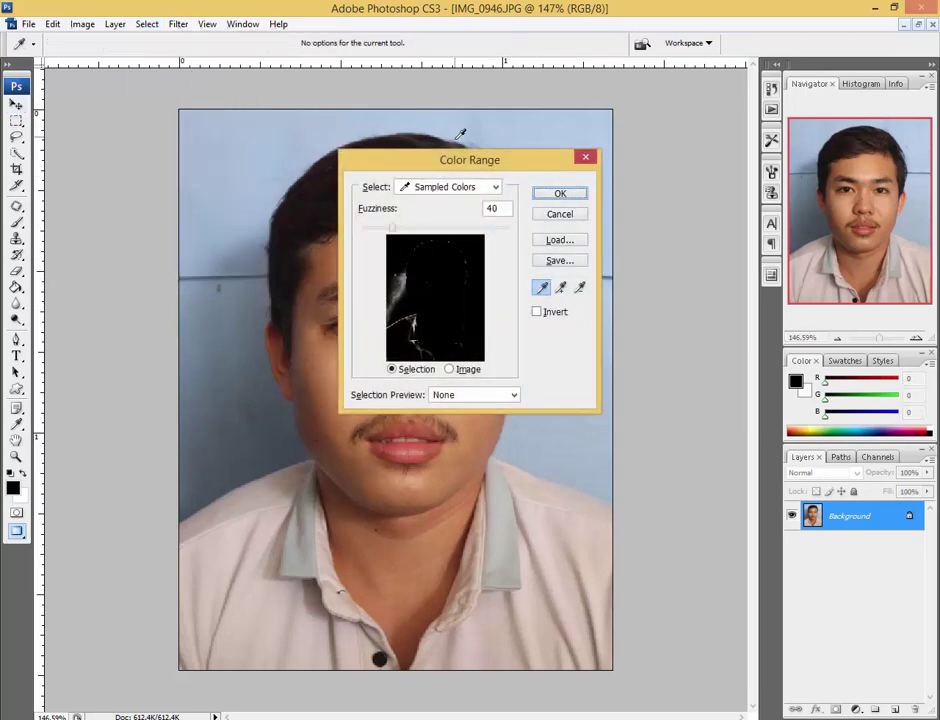
drag(462, 168, 399, 134)
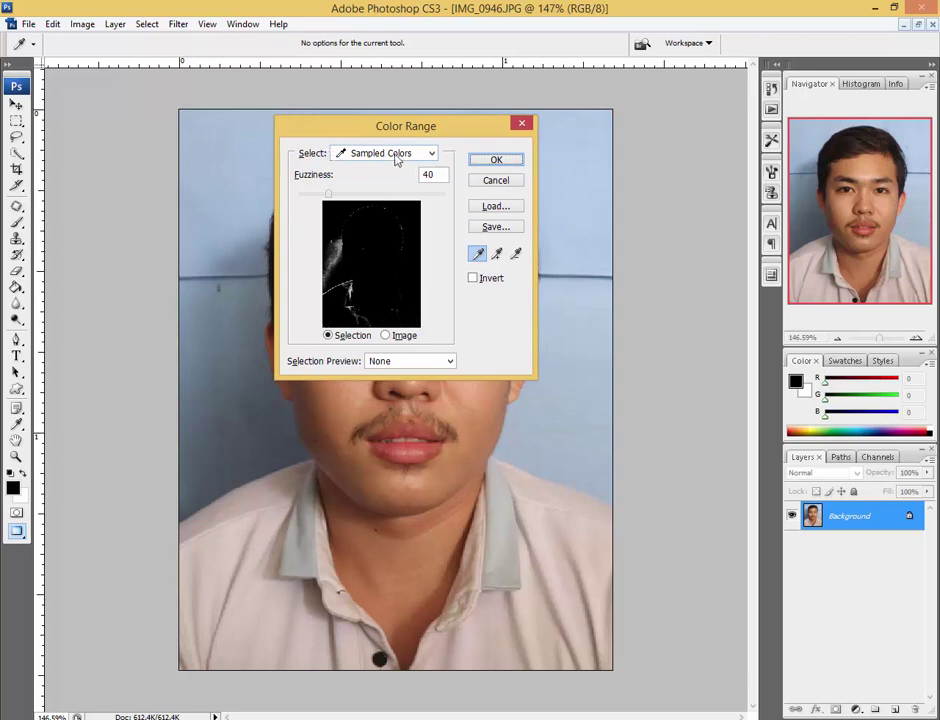
click(402, 155)
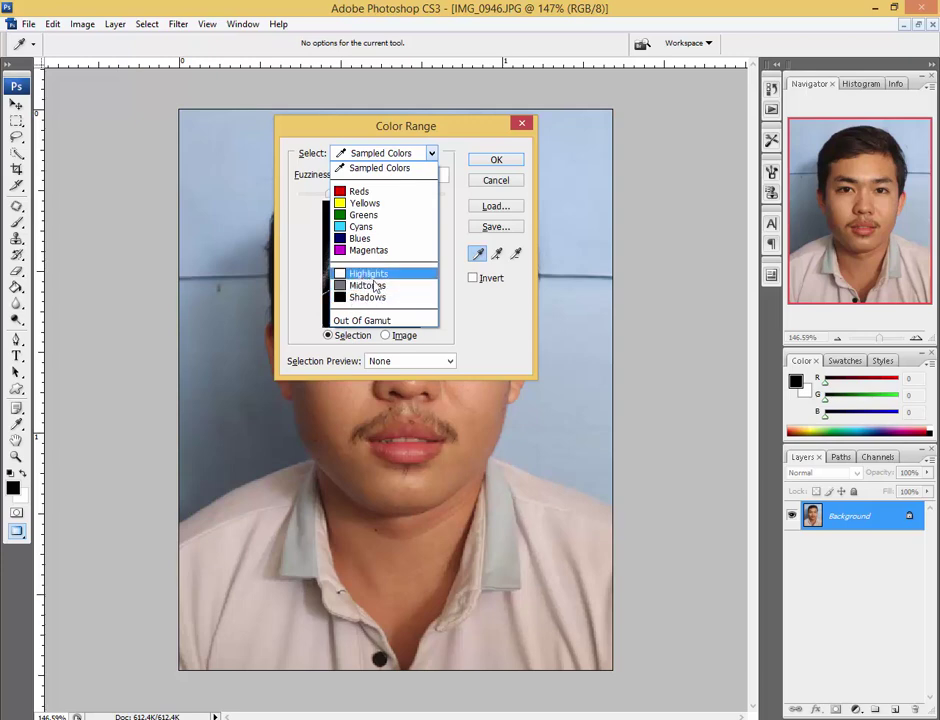
click(368, 286)
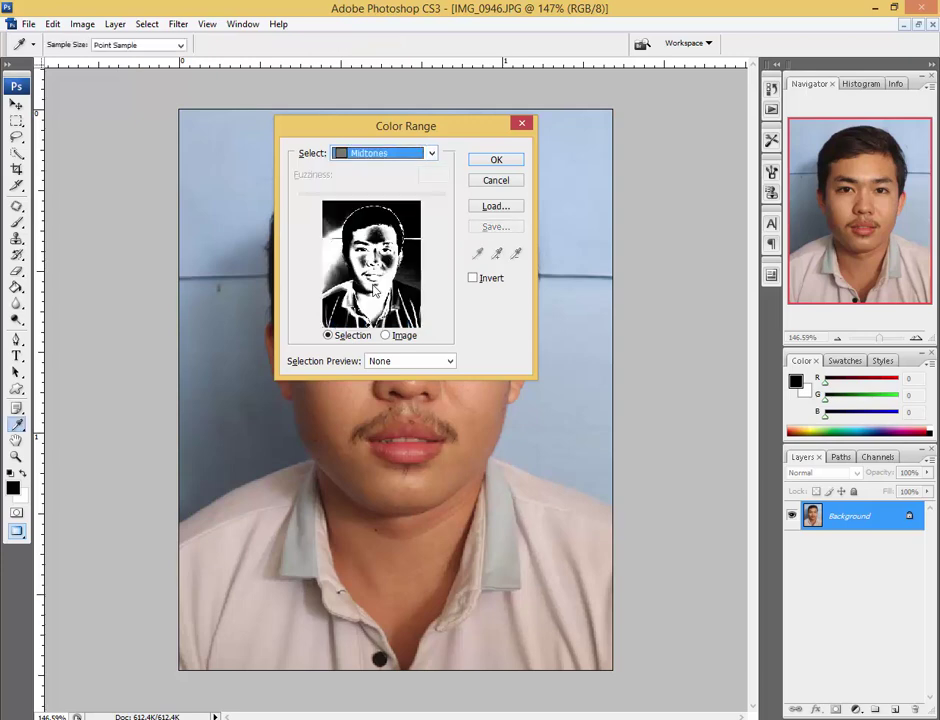
click(496, 162)
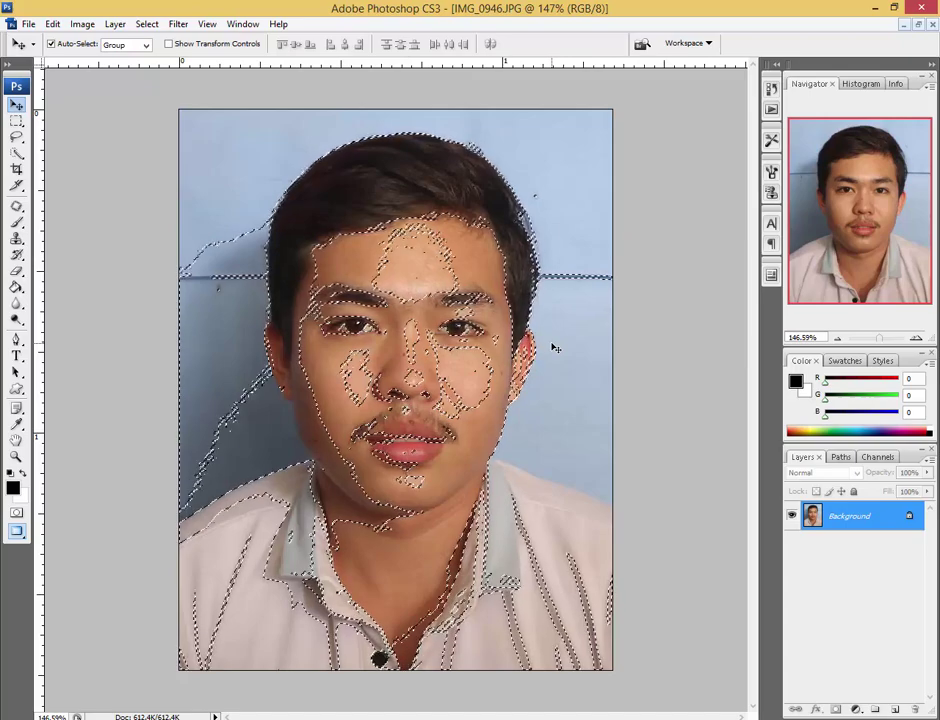
- Feather the midtones selection by 50 pixels and bring up Curves
key(ctrl+alt+d)
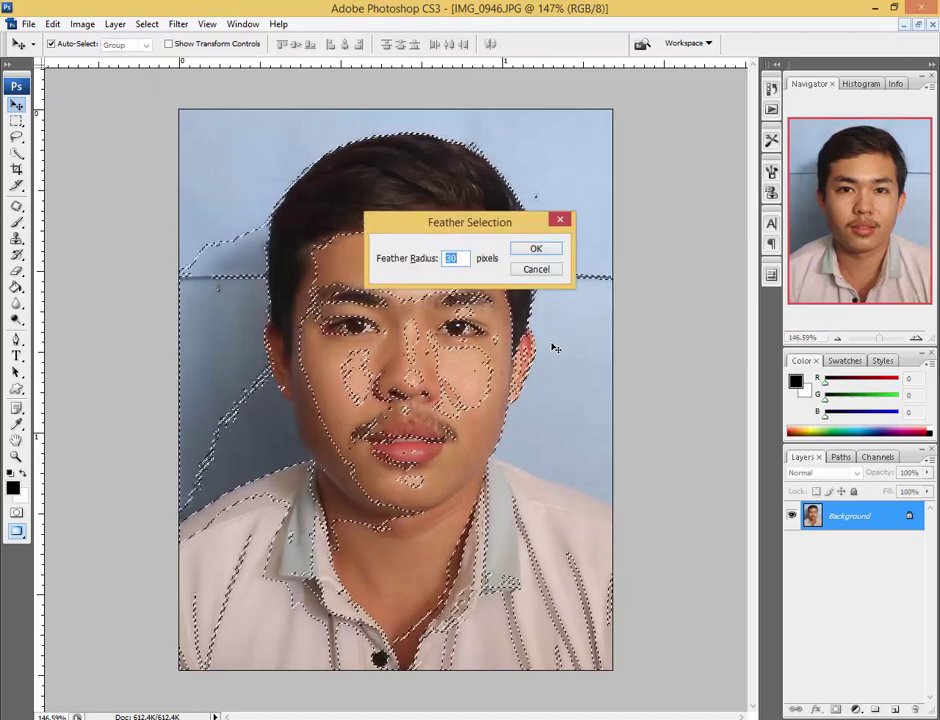
drag(457, 233, 461, 205)
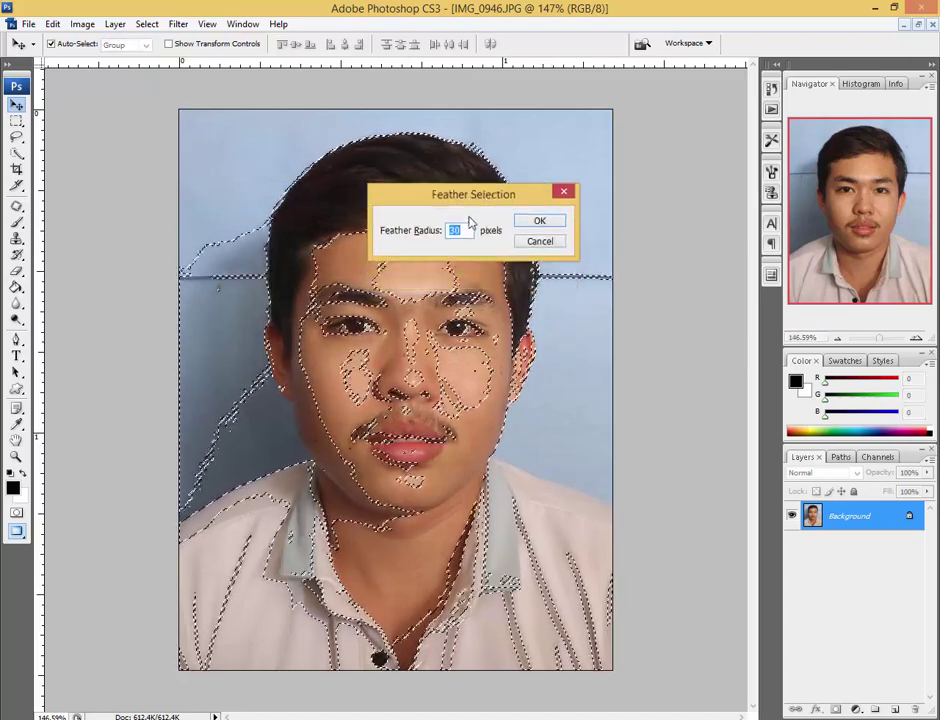
text(50)
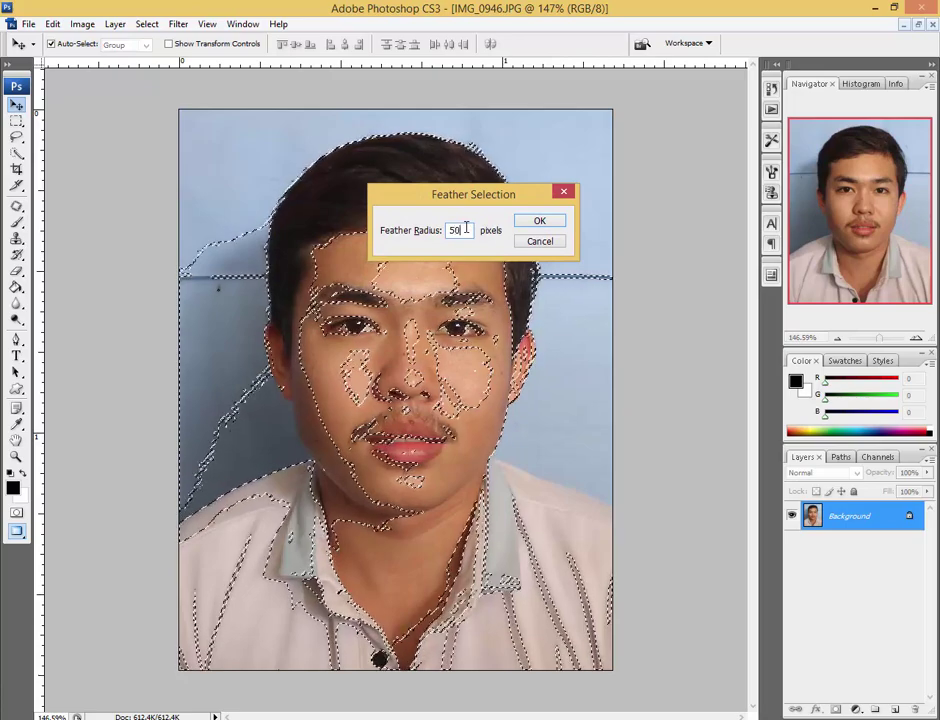
click(554, 221)
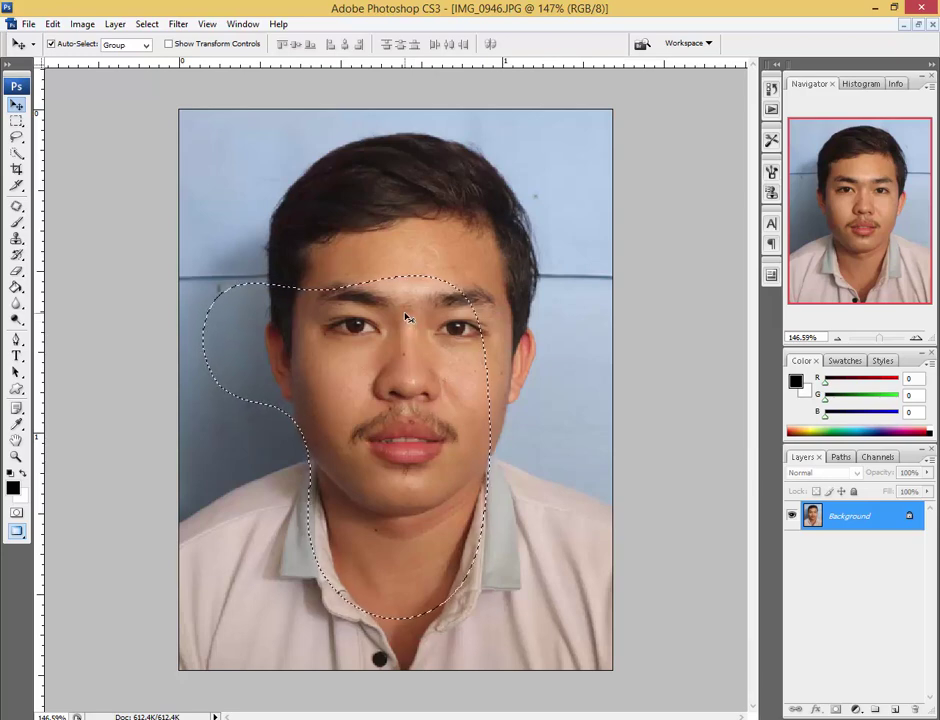
key(ctrl+alt+m)
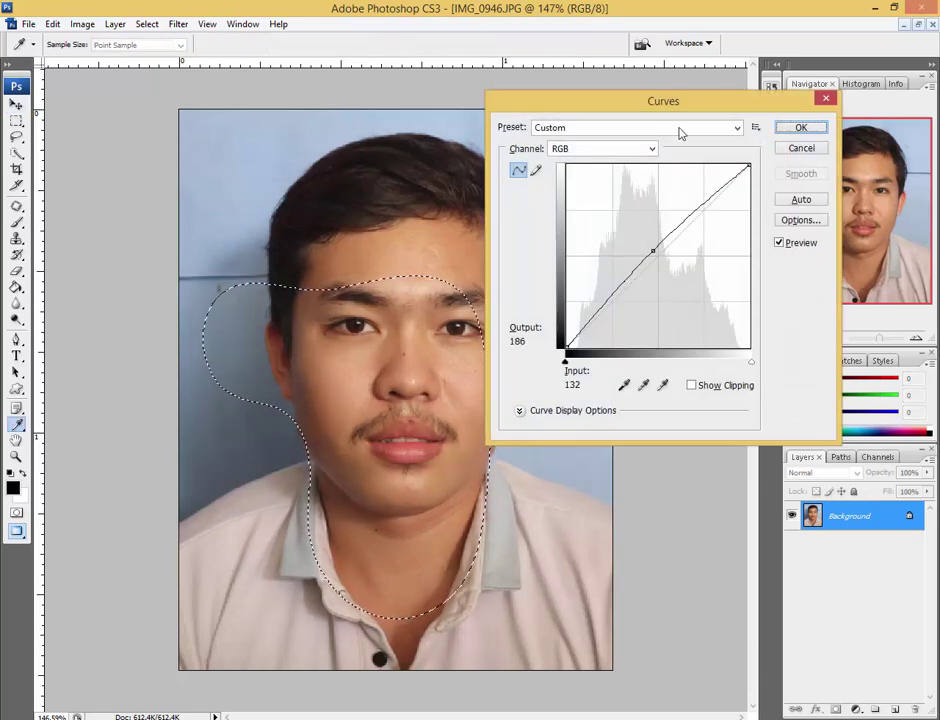
- Discard the reused curve, apply a fresh Curves lift from 114 to 140, then deselect
drag(667, 104, 600, 105)
click(759, 100)
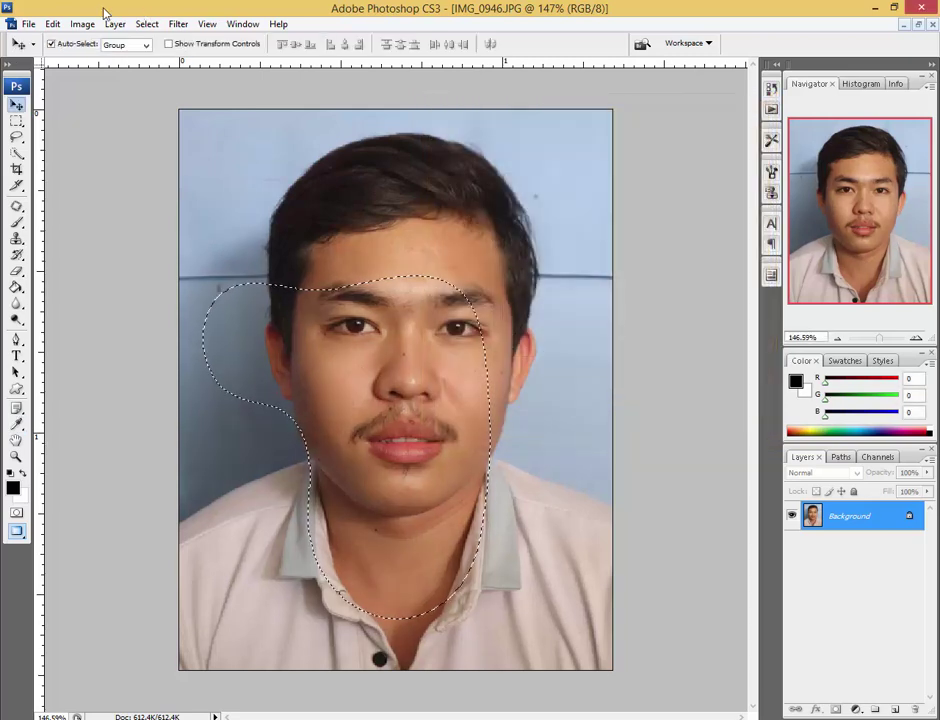
click(82, 24)
mouse_move(105, 61)
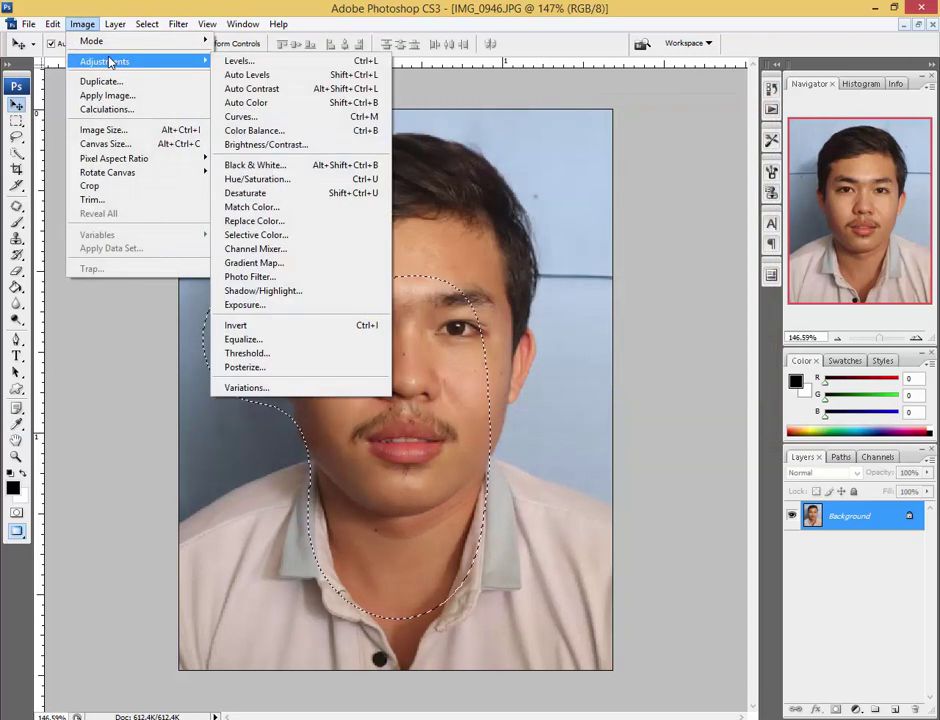
click(297, 119)
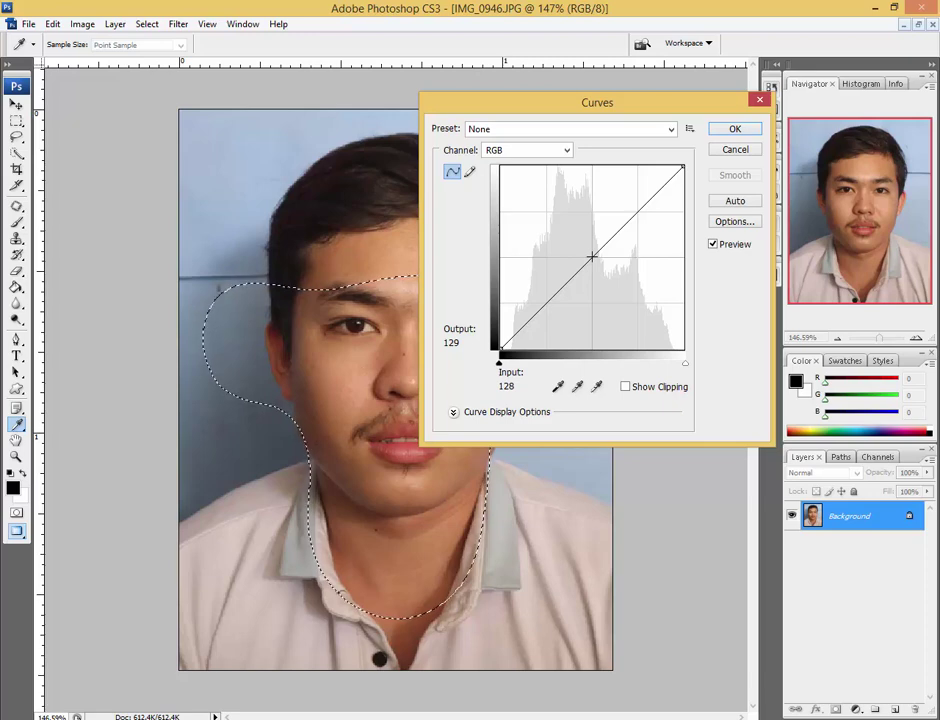
drag(592, 258, 582, 248)
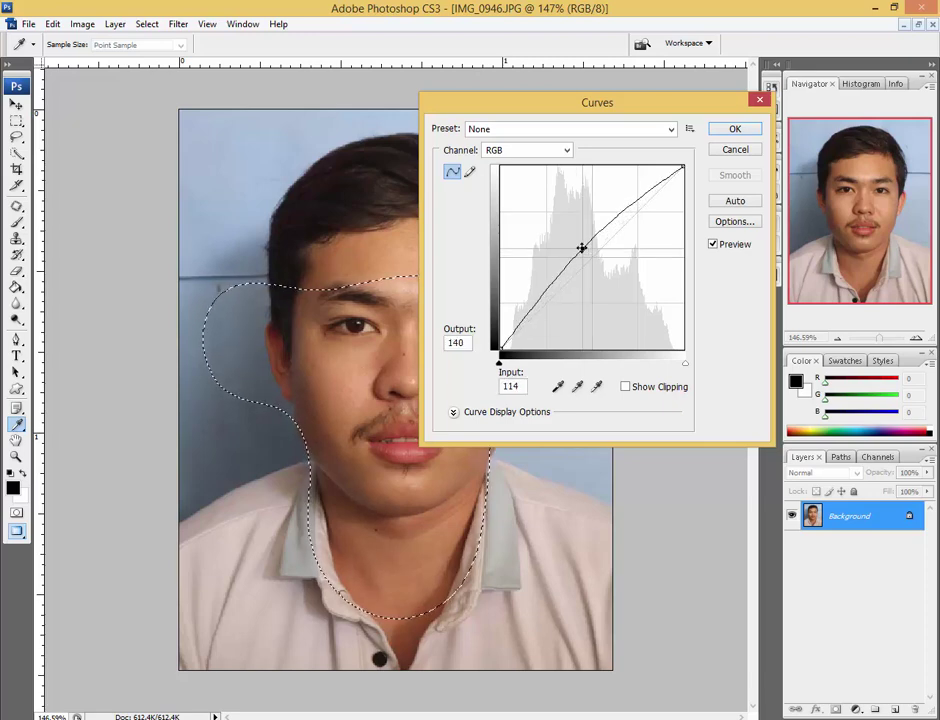
drag(540, 104, 644, 64)
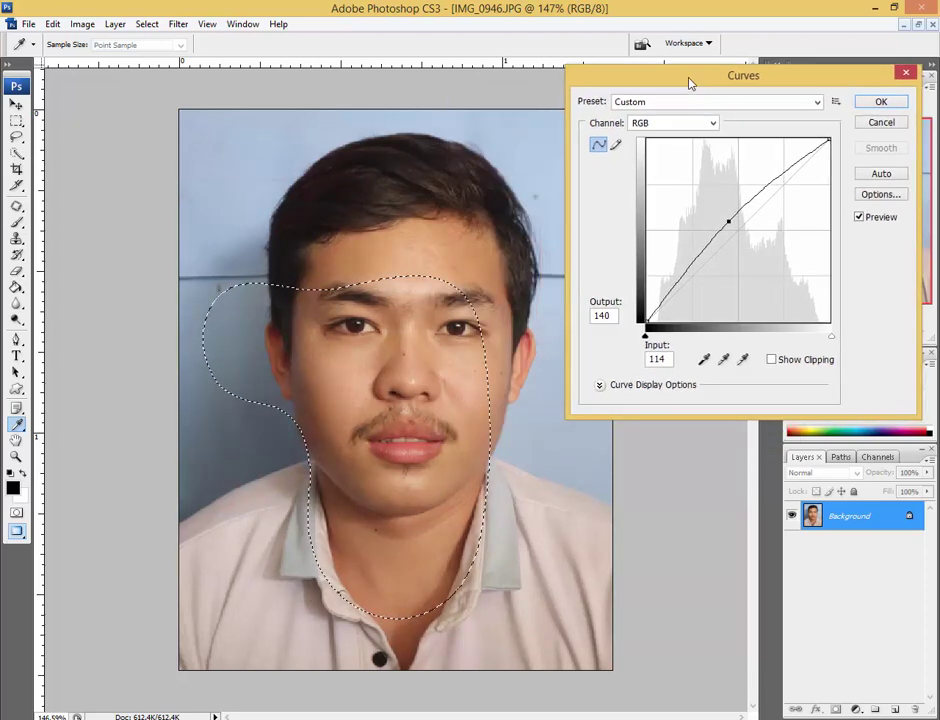
click(840, 88)
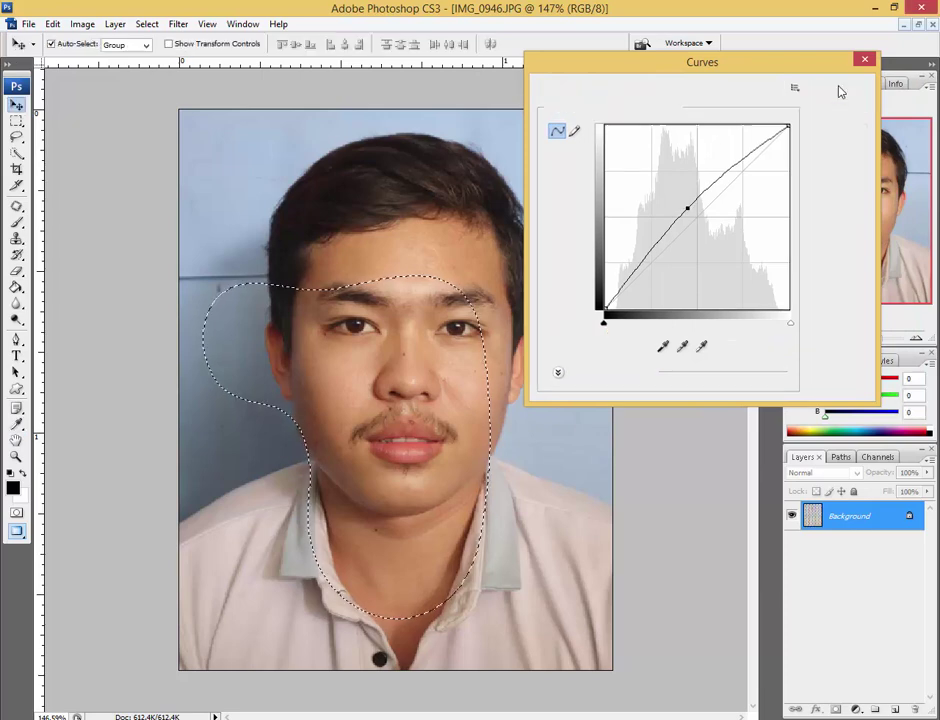
key(ctrl+d)
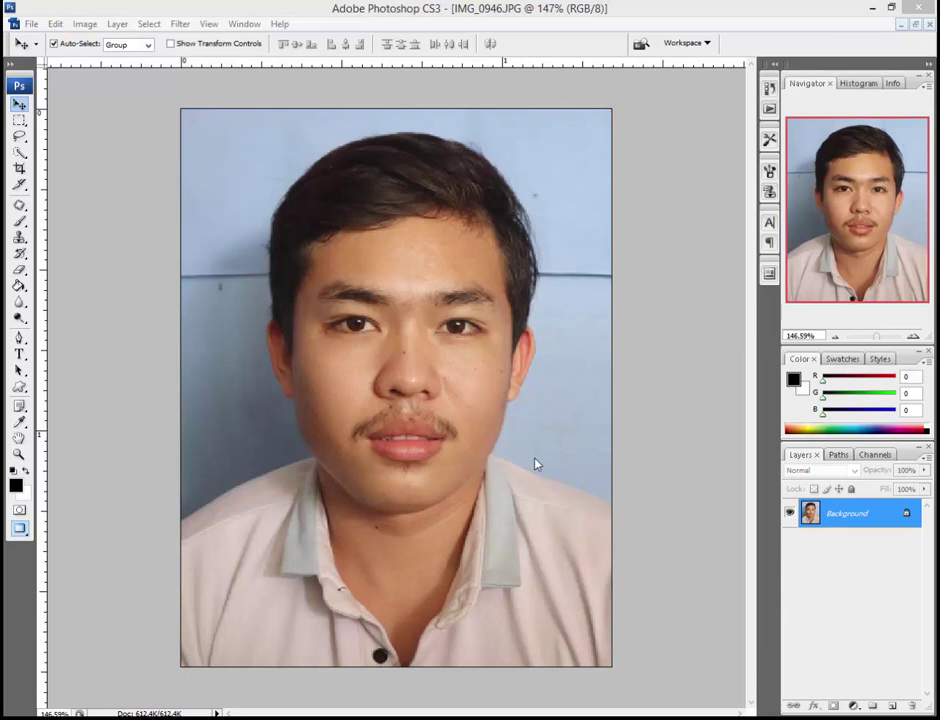
- Select the Shadows with Color Range and feather the selection
key(alt+s)
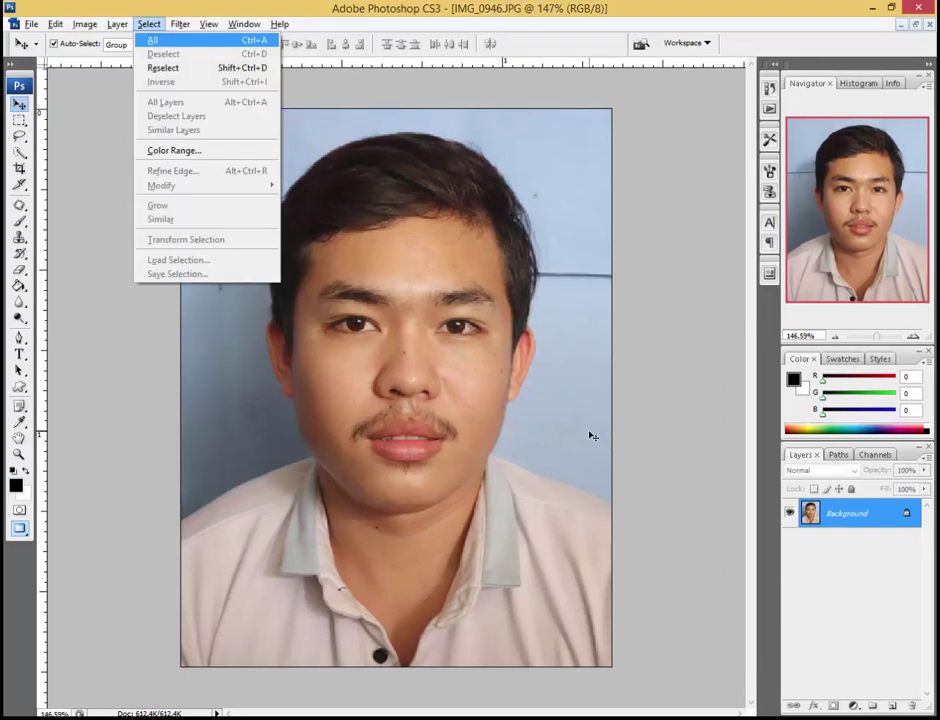
key(c)
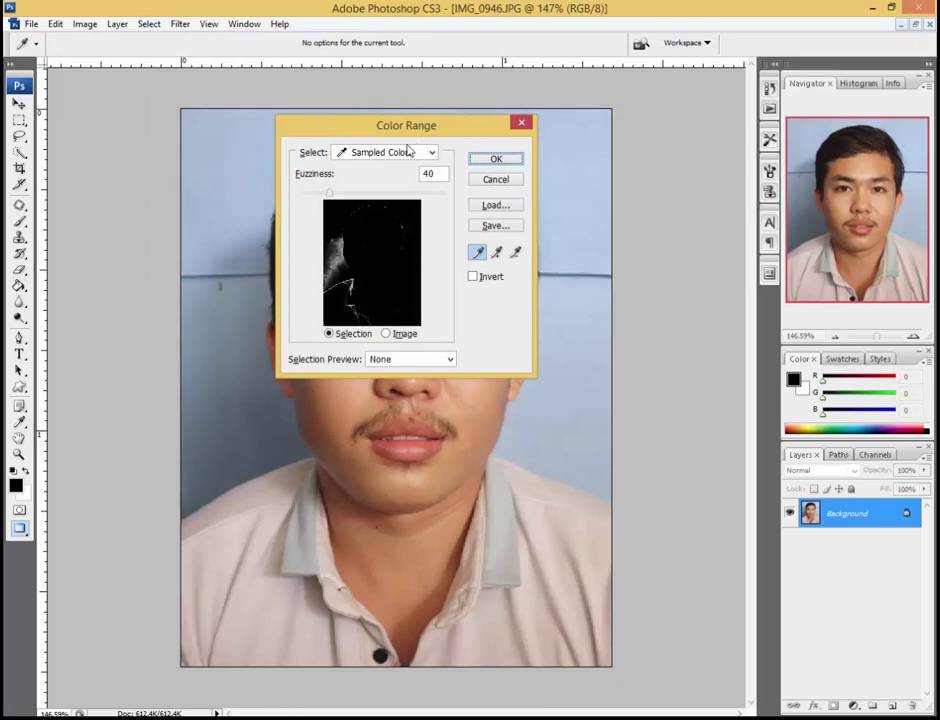
click(408, 150)
click(380, 297)
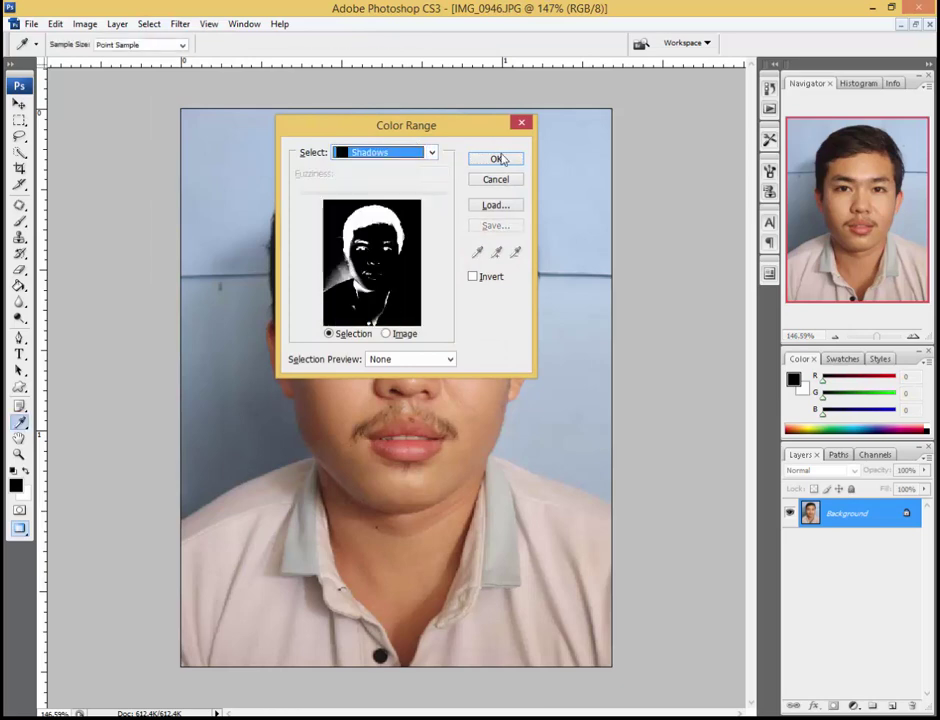
click(495, 160)
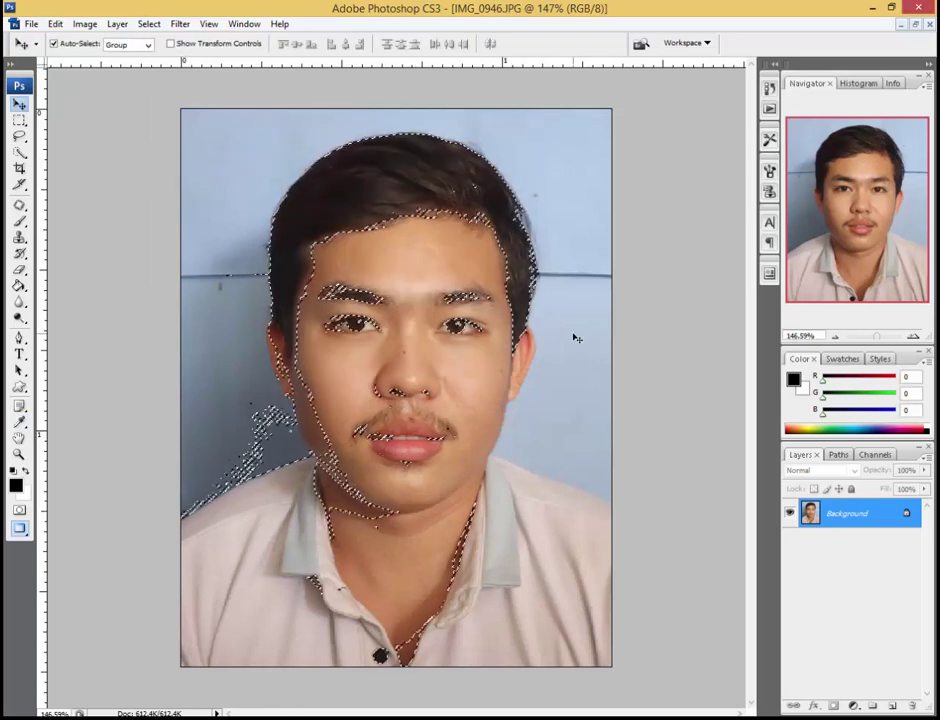
key(ctrl+alt+d)
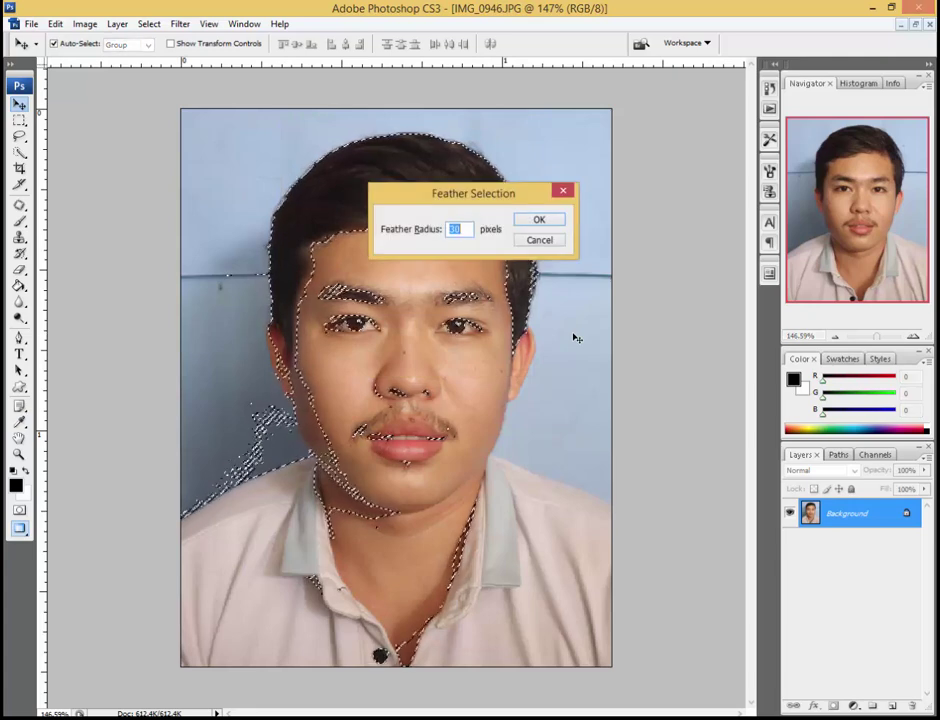
key(Return)
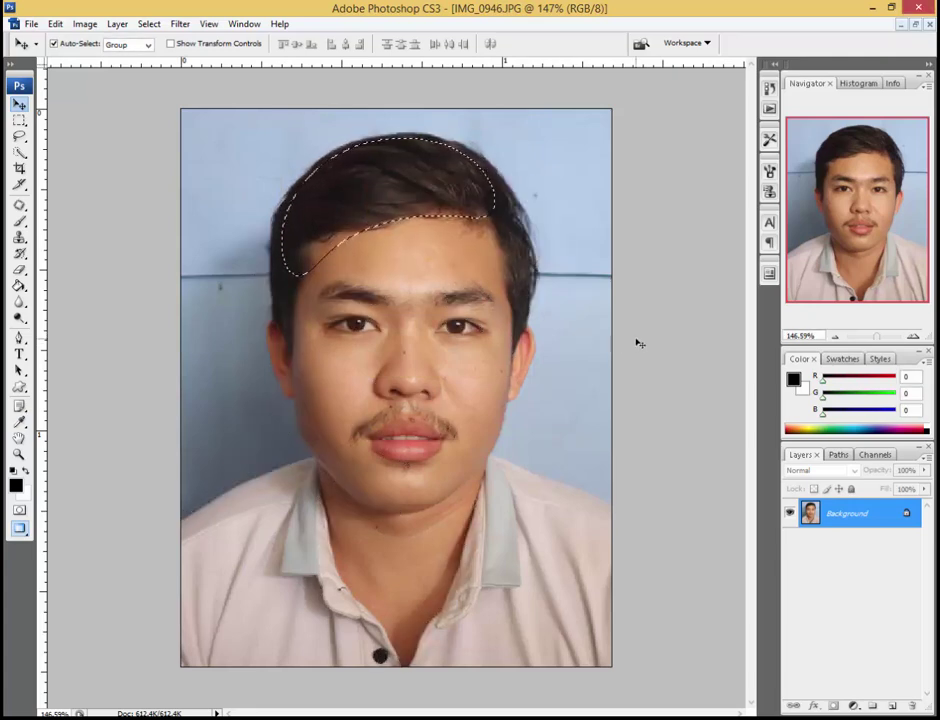
- Brighten the hair with a Curves lift from 115 to 137
key(ctrl+m)
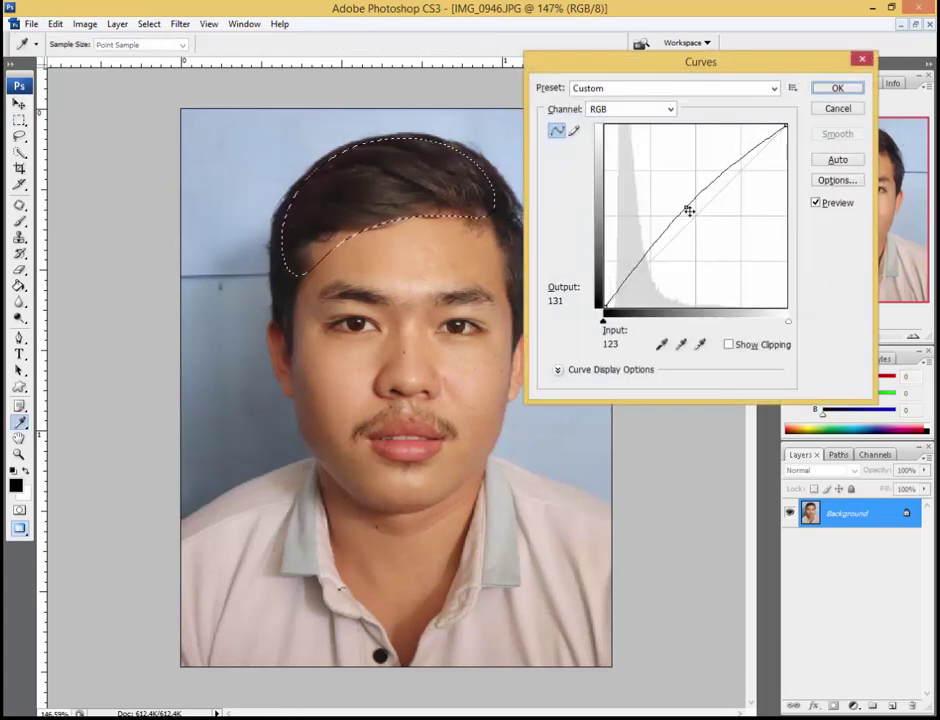
mouse_move(686, 207)
mouse_down()
mouse_move(695, 216)
mouse_move(686, 208)
mouse_up()
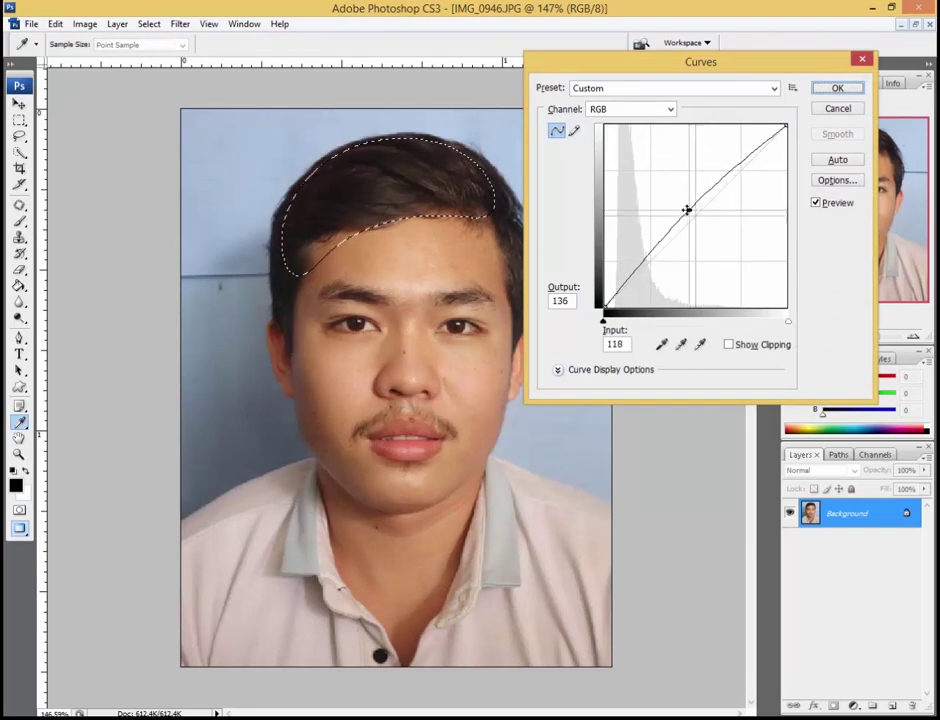
click(835, 90)
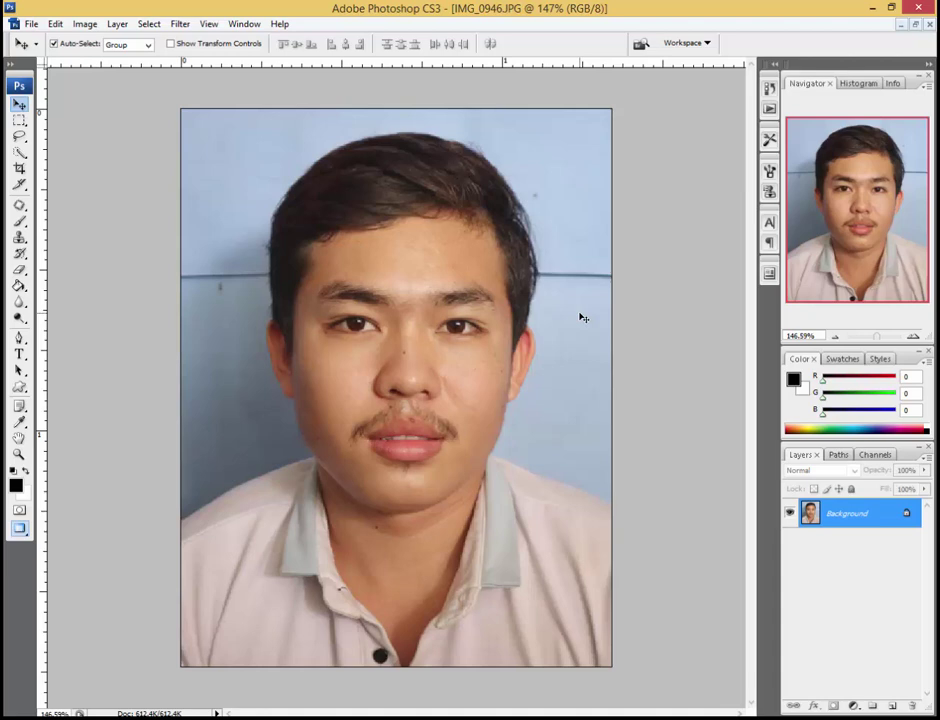
key(alt+s)
- Select the Highlights with Color Range and feather the selection twice
key(c)
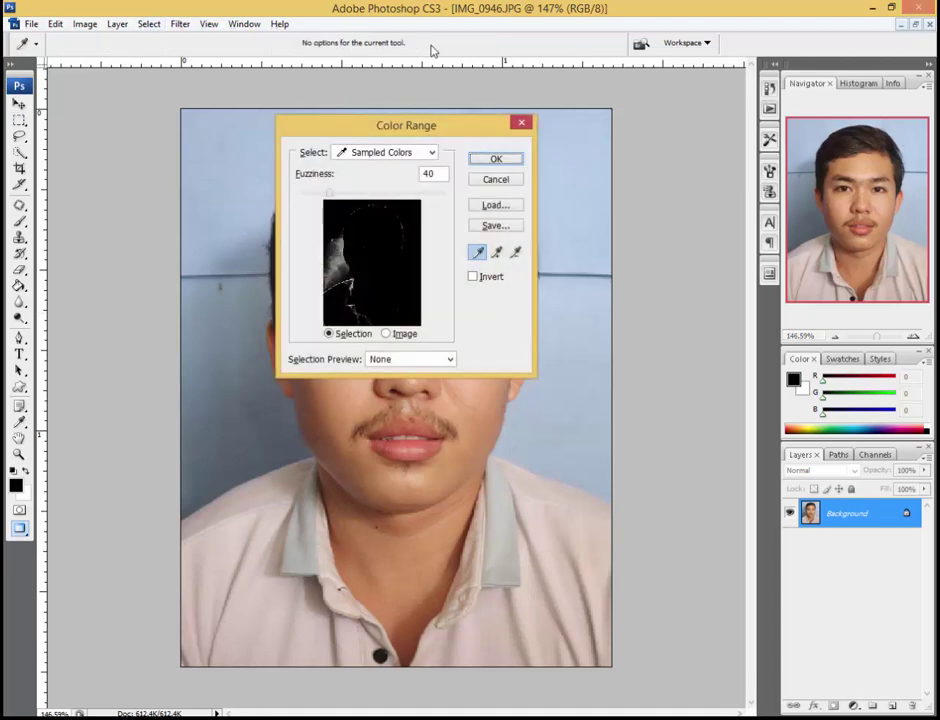
click(402, 154)
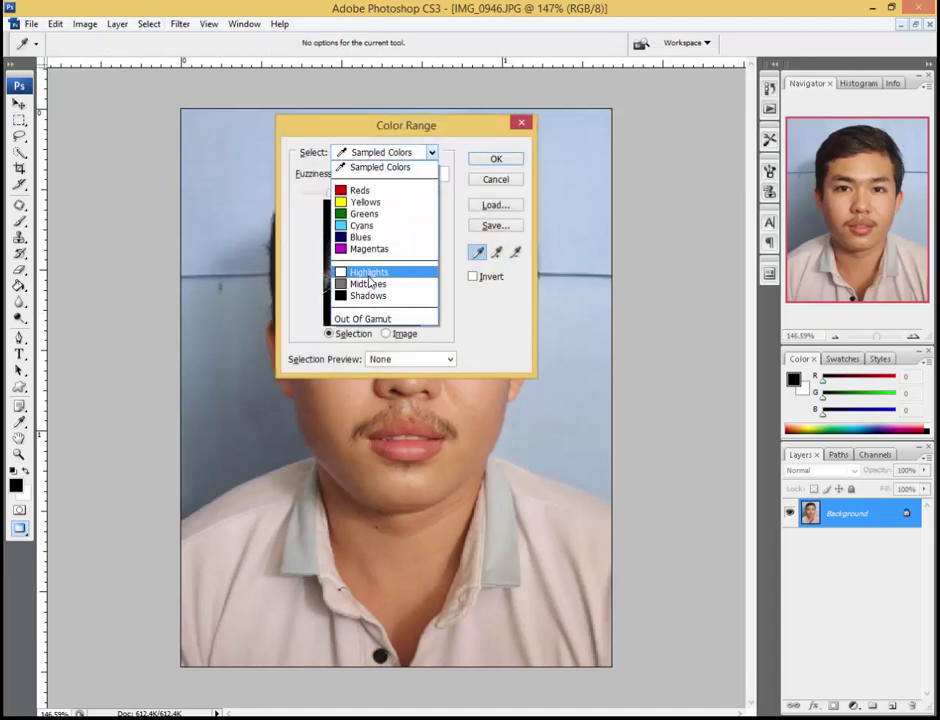
click(384, 271)
click(497, 160)
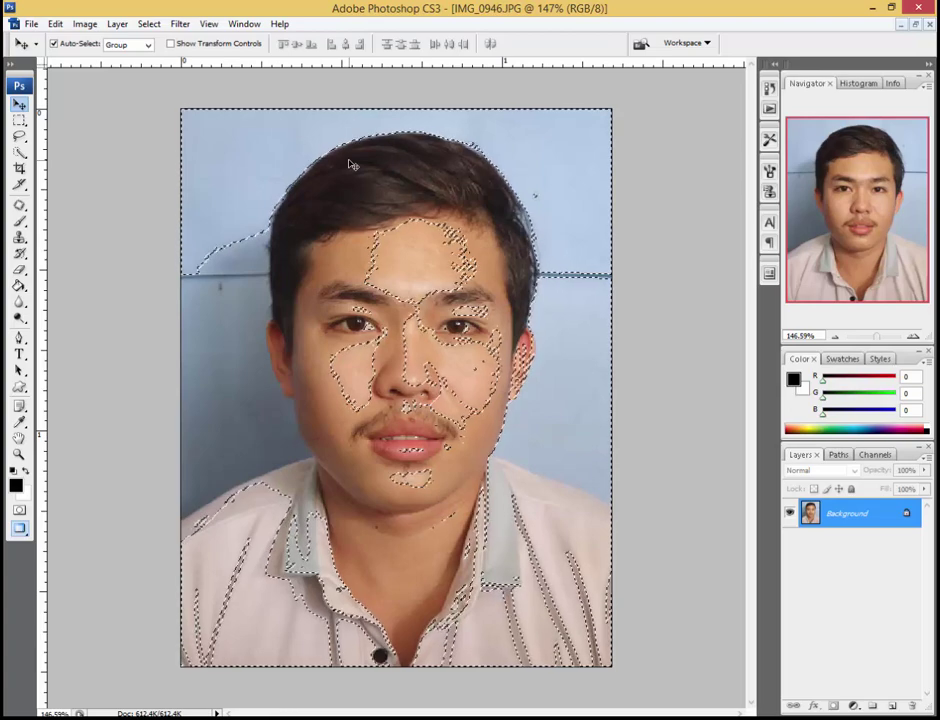
key(ctrl+alt+d)
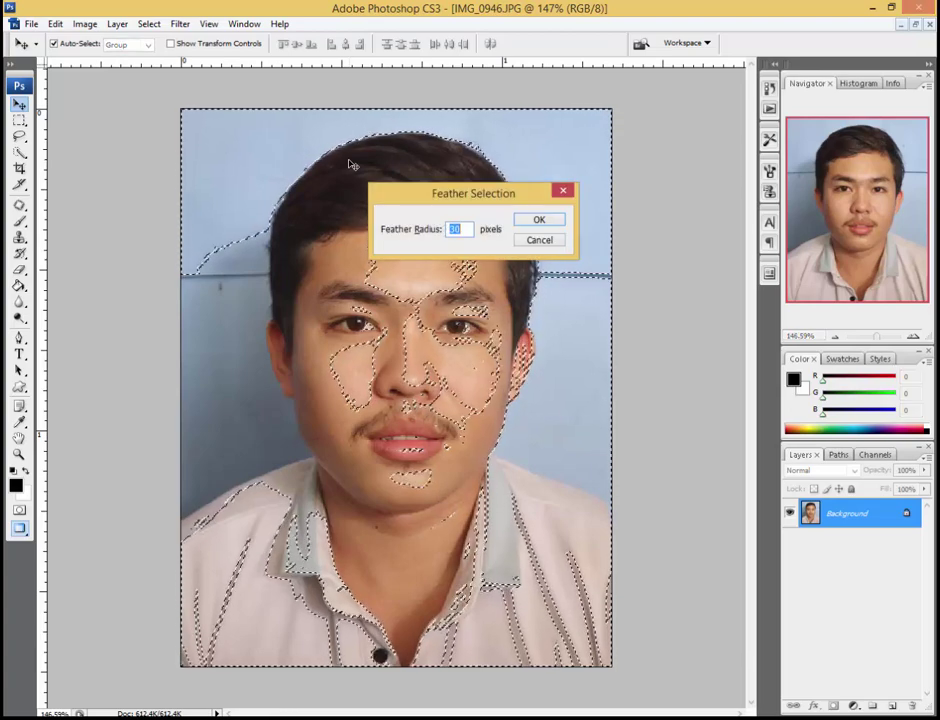
key(Return)
key(ctrl+alt+d)
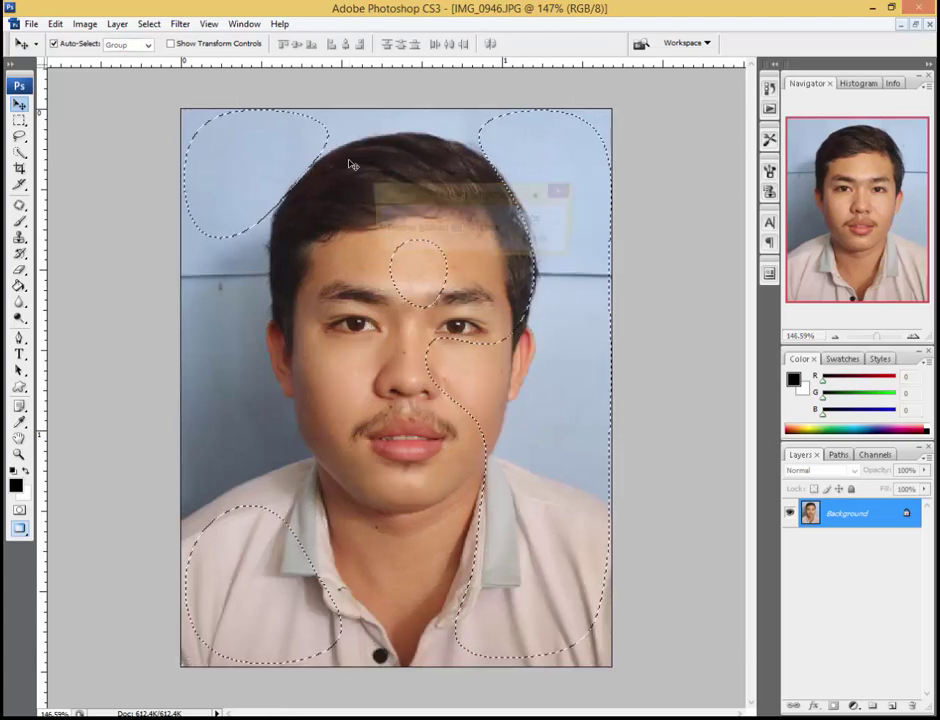
key(Return)
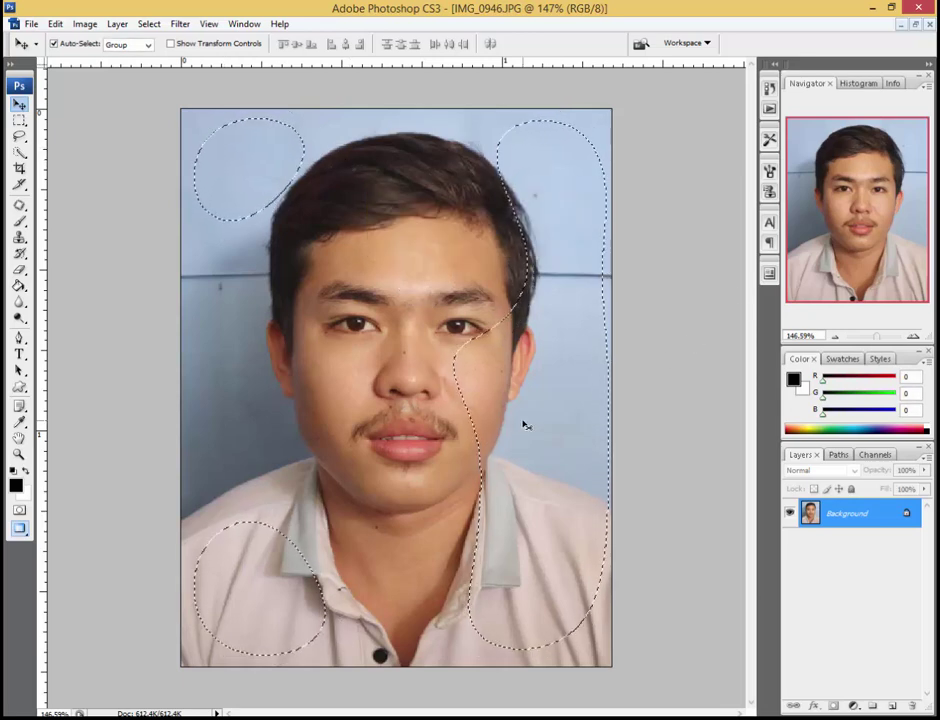
- Darken the highlights with a Curves dip from 138 to 121, then deselect
key(ctrl+alt+m)
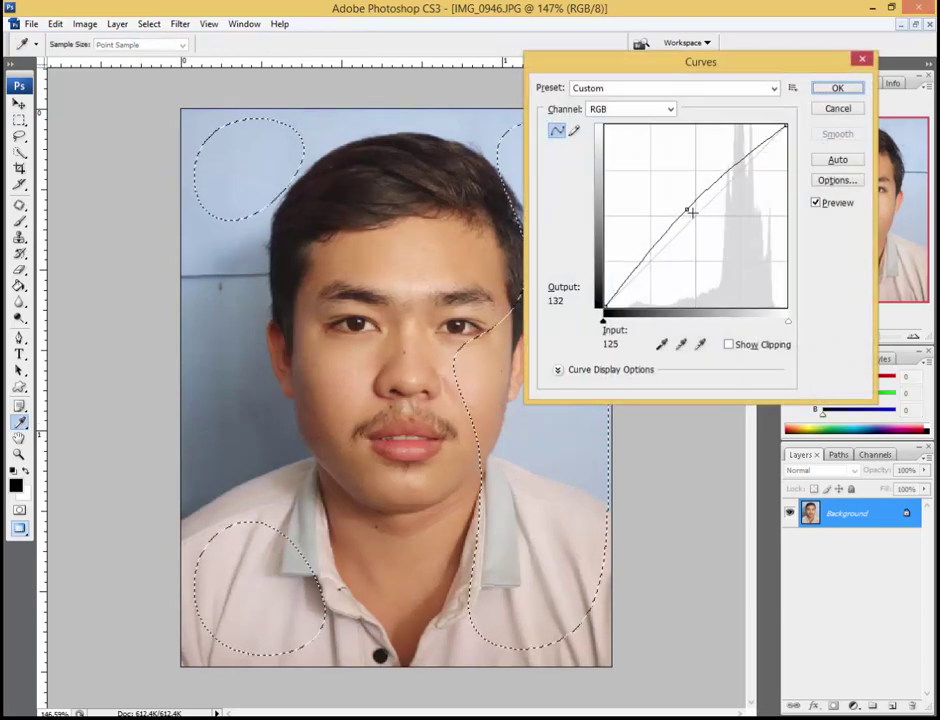
drag(689, 210, 701, 219)
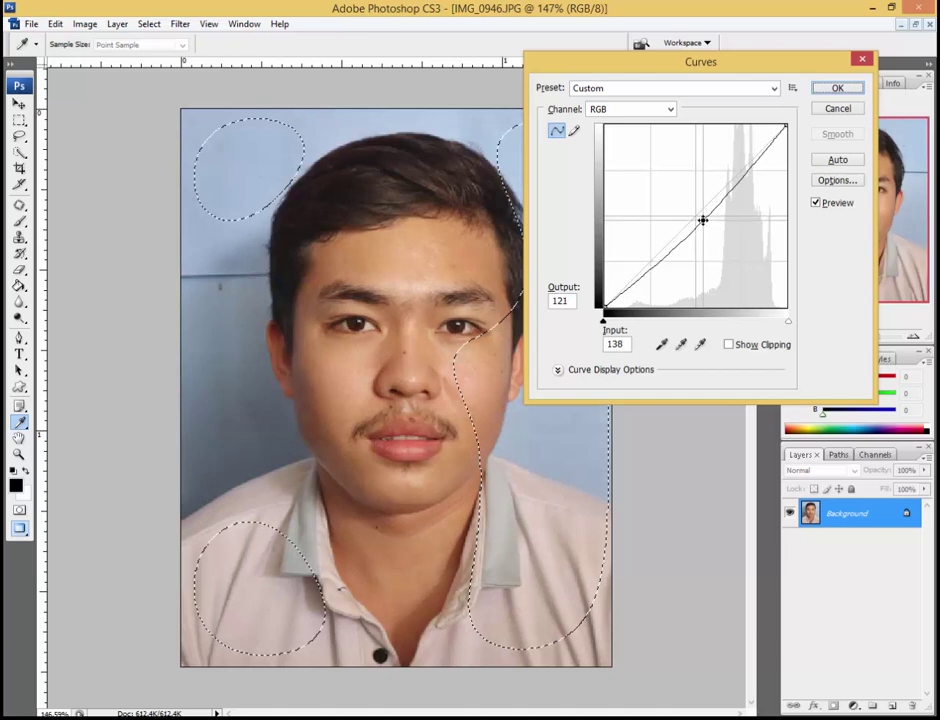
click(837, 88)
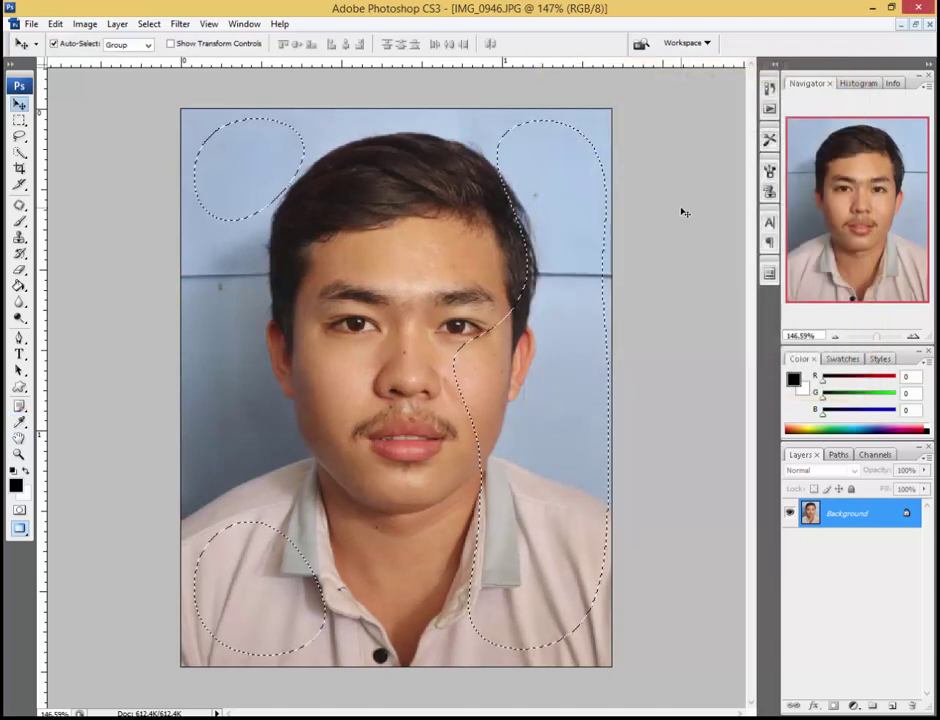
key(ctrl+d)
- Apply Levels with input values 8, 1.04 and 229 to the portrait
scroll(459, 333, down, 2)
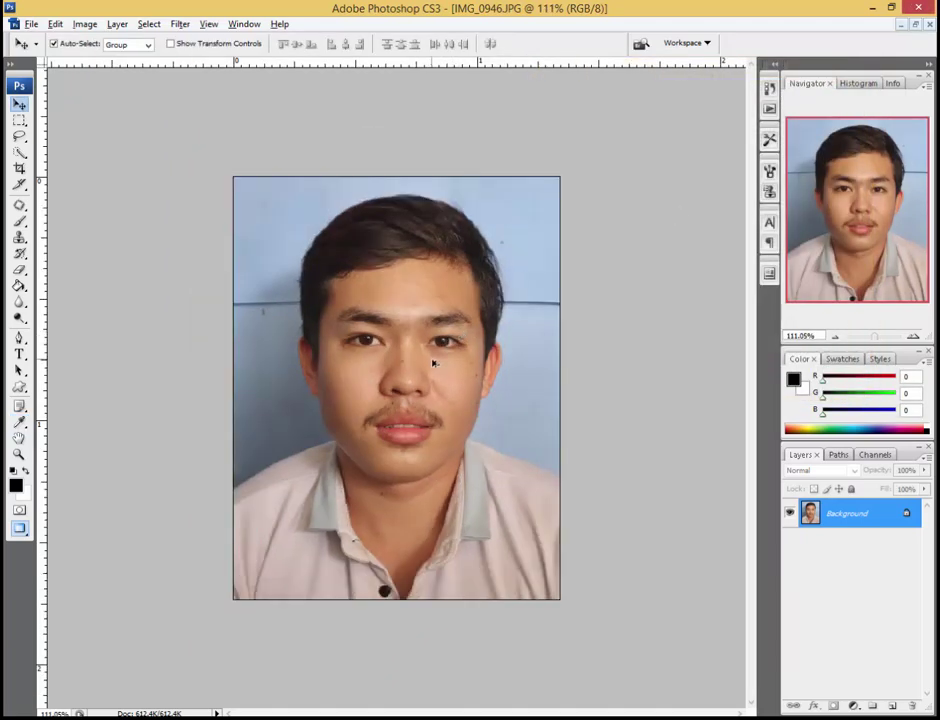
scroll(436, 361, down, 1)
scroll(482, 341, up, 4)
scroll(631, 315, down, 1)
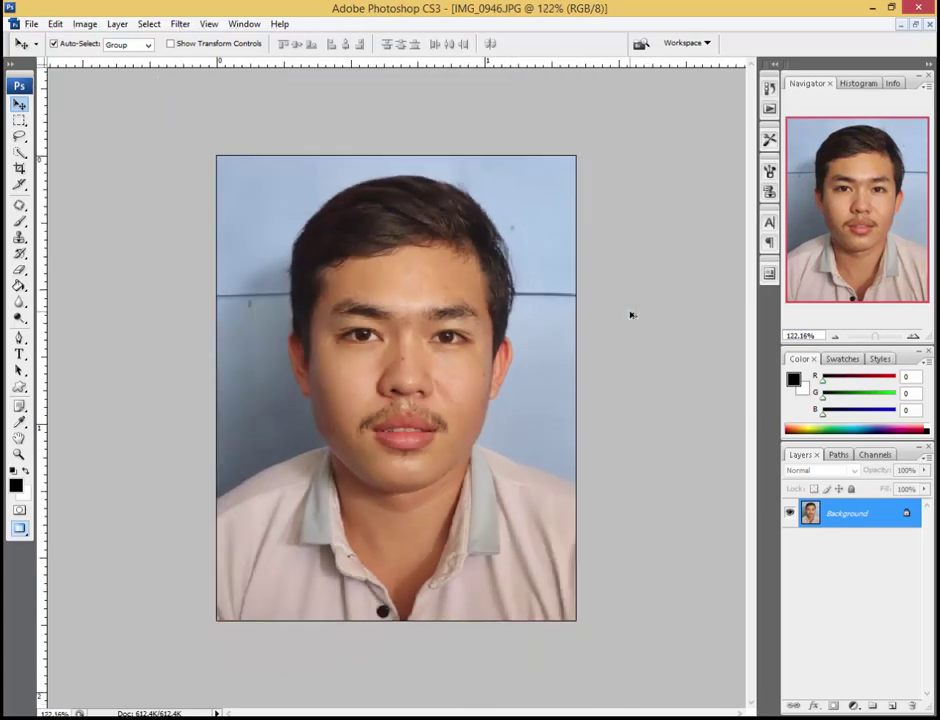
scroll(431, 338, up, 1)
scroll(457, 319, down, 1)
key(ctrl+l)
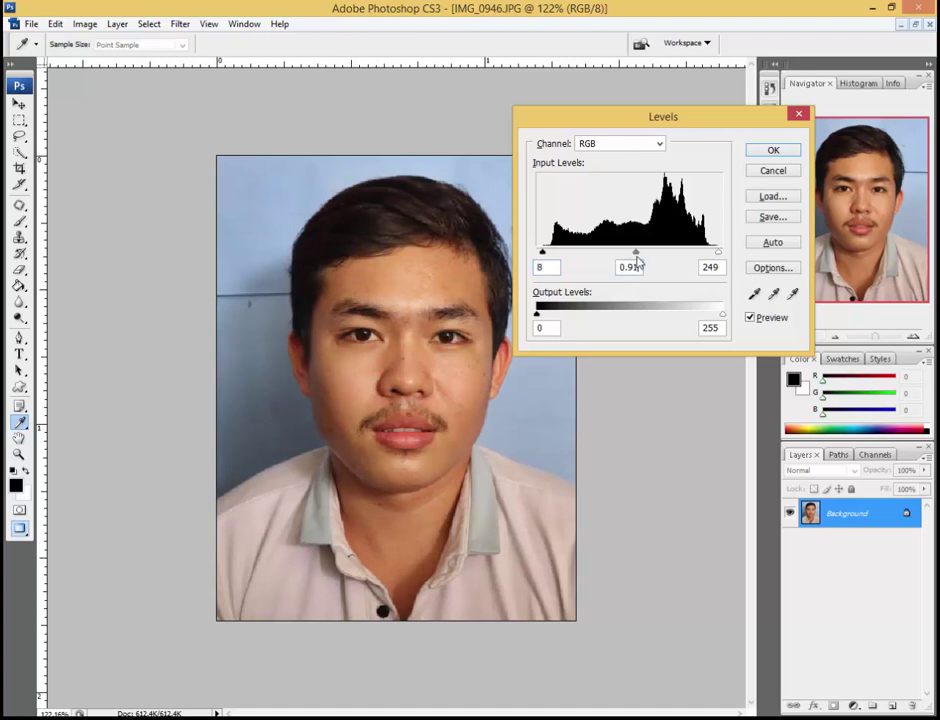
drag(636, 257, 632, 255)
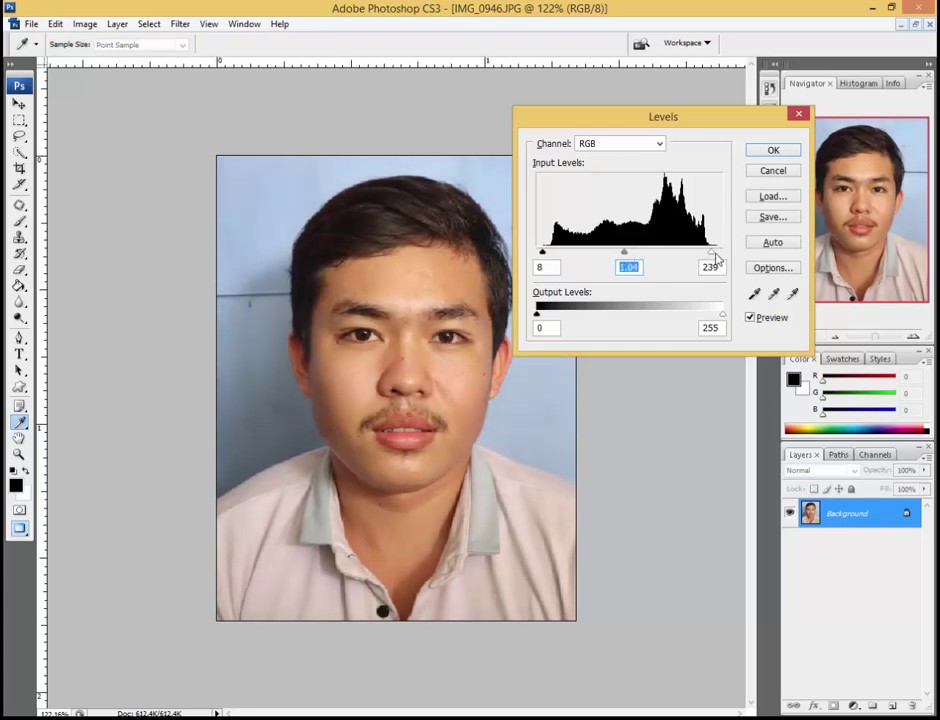
drag(716, 258, 703, 256)
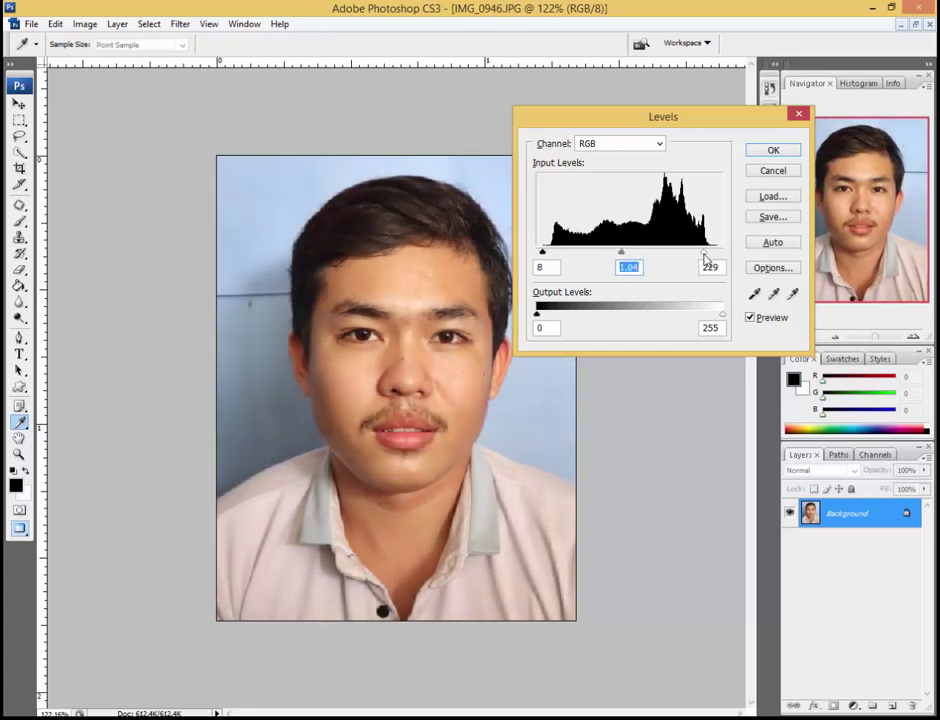
click(773, 150)
key(v)
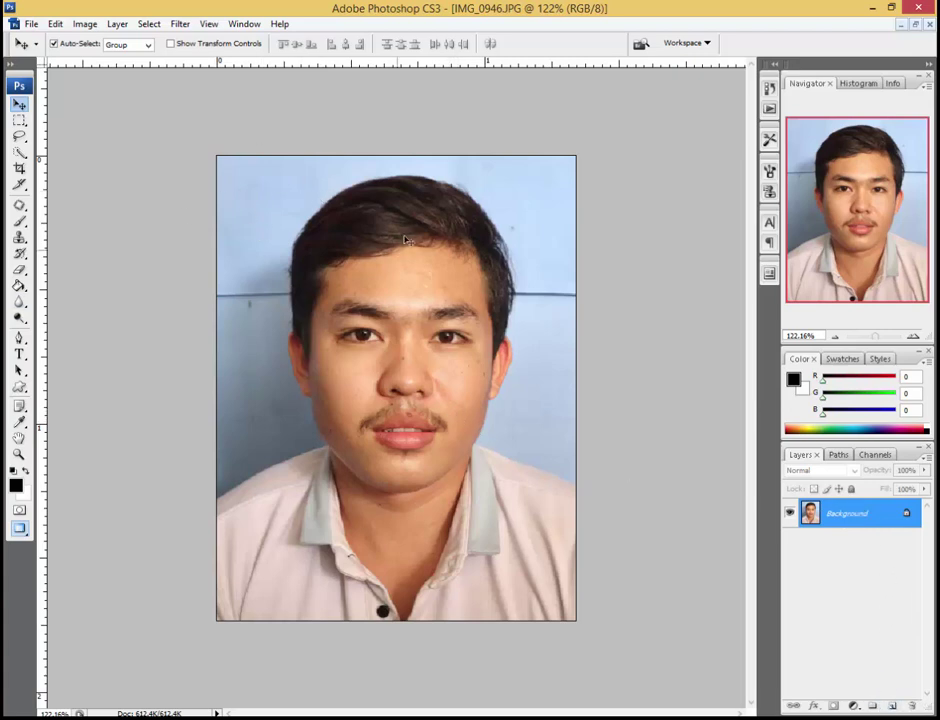
- Quick-select the hair, face and left shoulder, subtracting the right-hand blue background
click(21, 153)
click(76, 153)
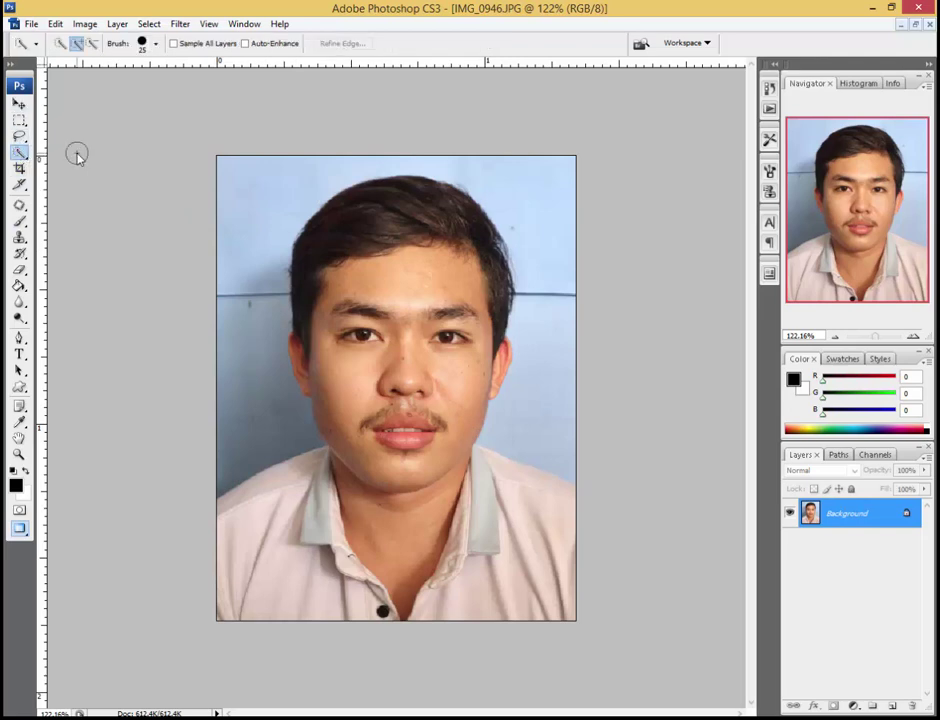
mouse_move(403, 189)
mouse_down()
mouse_move(356, 338)
mouse_move(538, 514)
mouse_up()
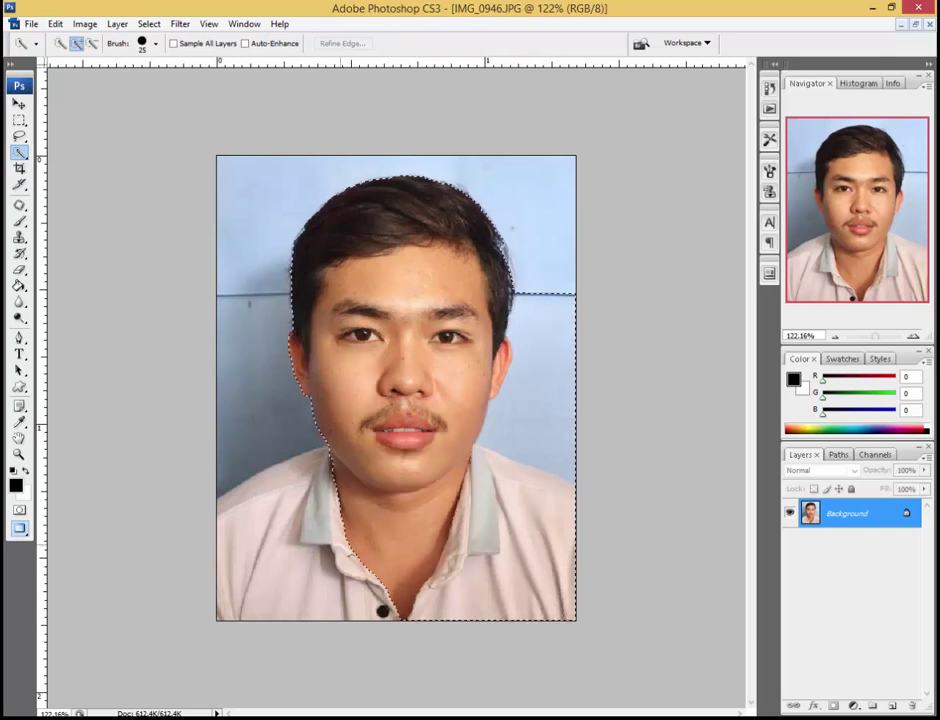
click(235, 556)
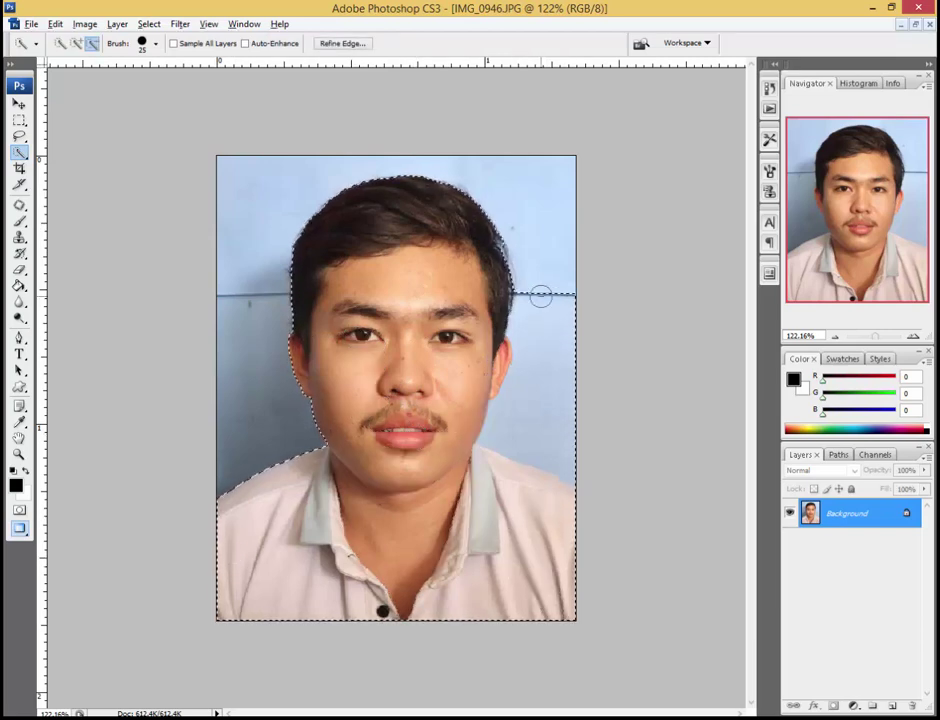
drag(540, 296, 552, 420)
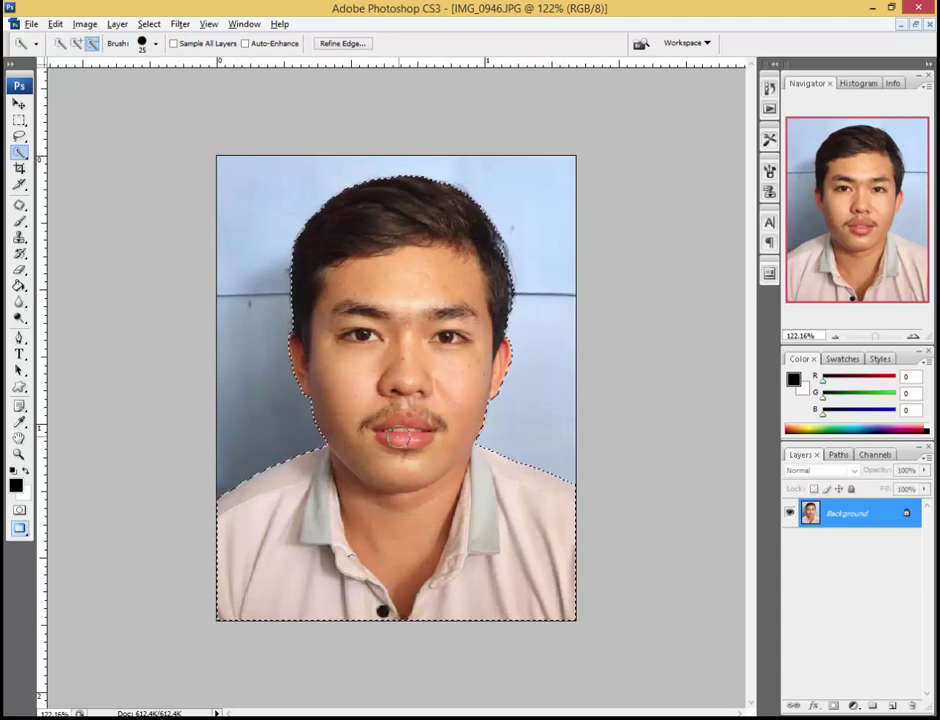
scroll(515, 254, up, 3)
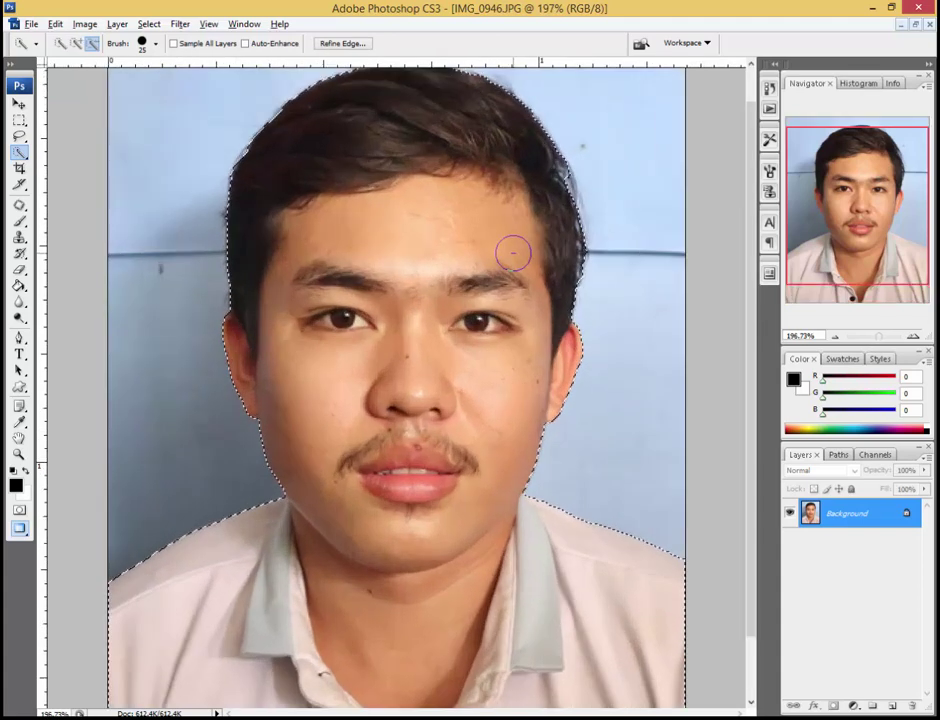
scroll(513, 253, up, 1)
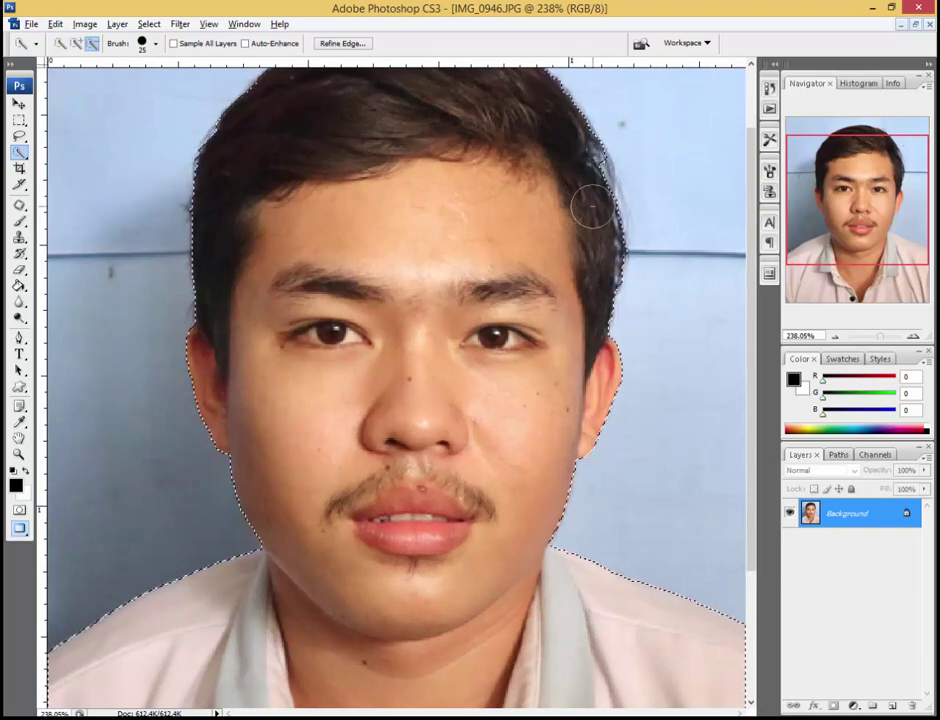
scroll(638, 275, down, 2)
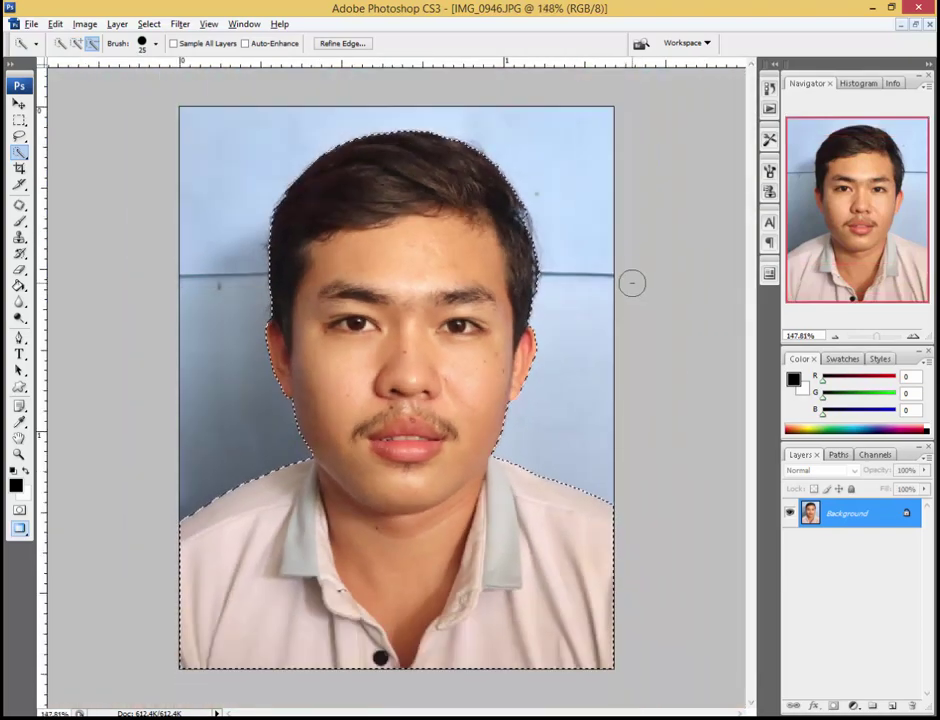
scroll(632, 283, down, 1)
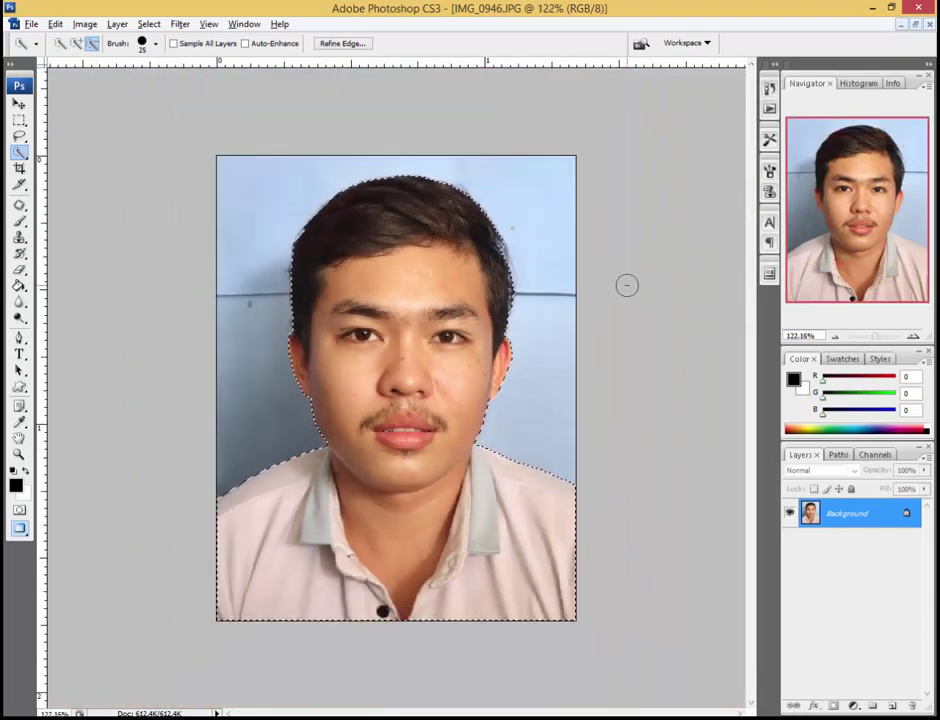
- Apply Refine Edge with Smooth 4, Feather 0.9 px and Contract/Expand +5%, previewed over a mask
click(343, 45)
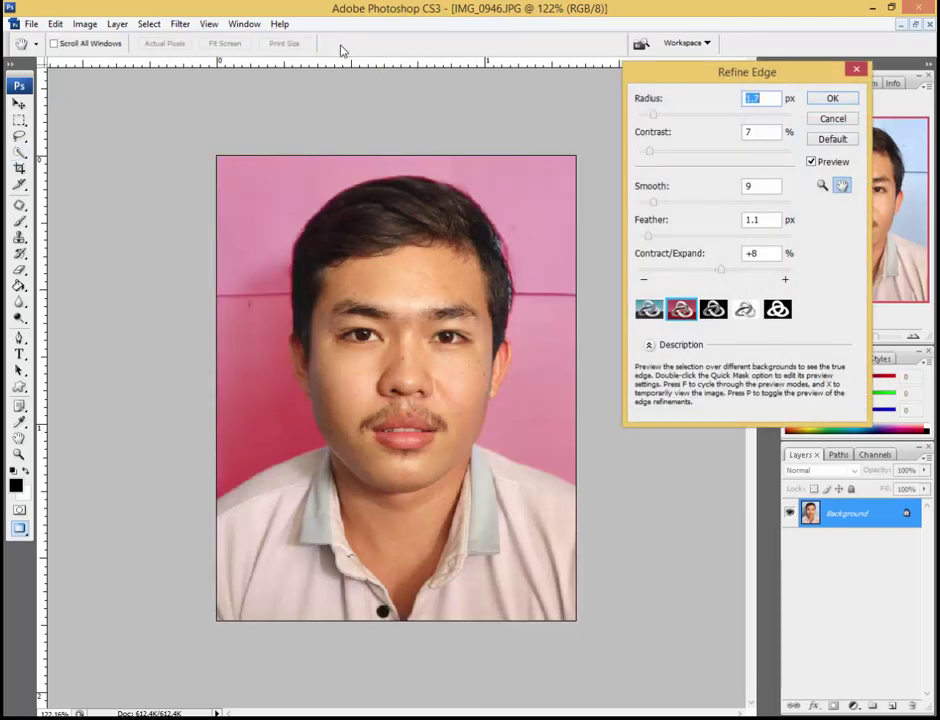
click(681, 313)
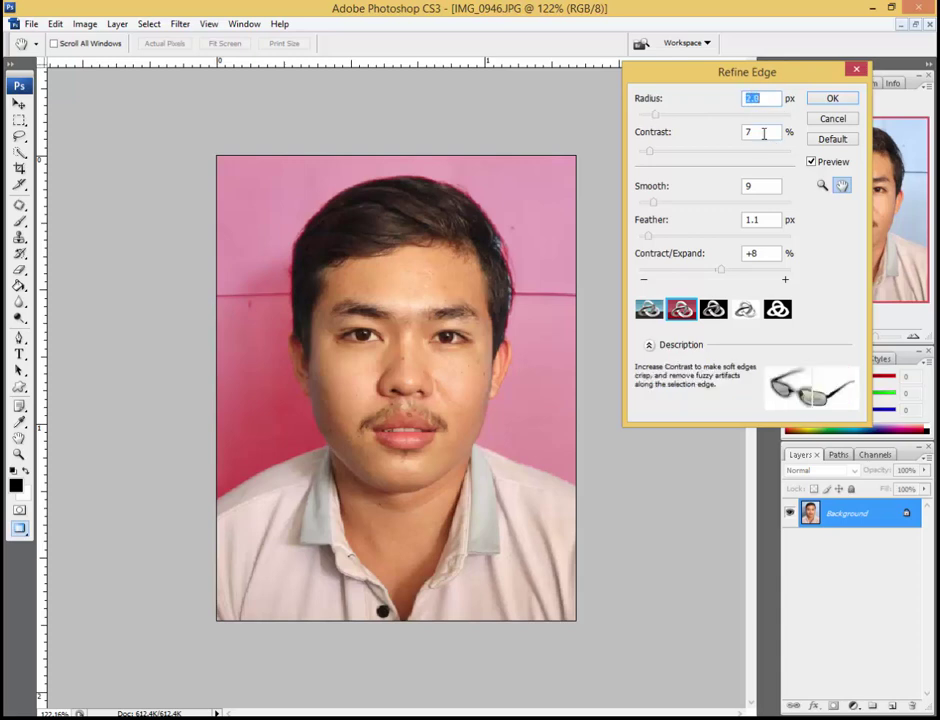
click(768, 99)
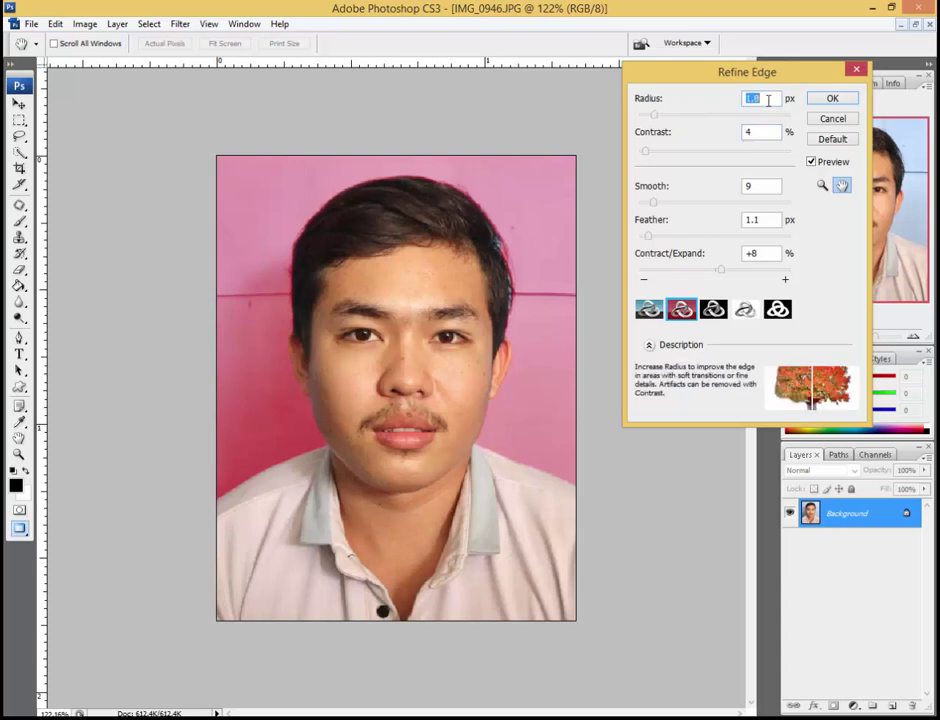
click(765, 185)
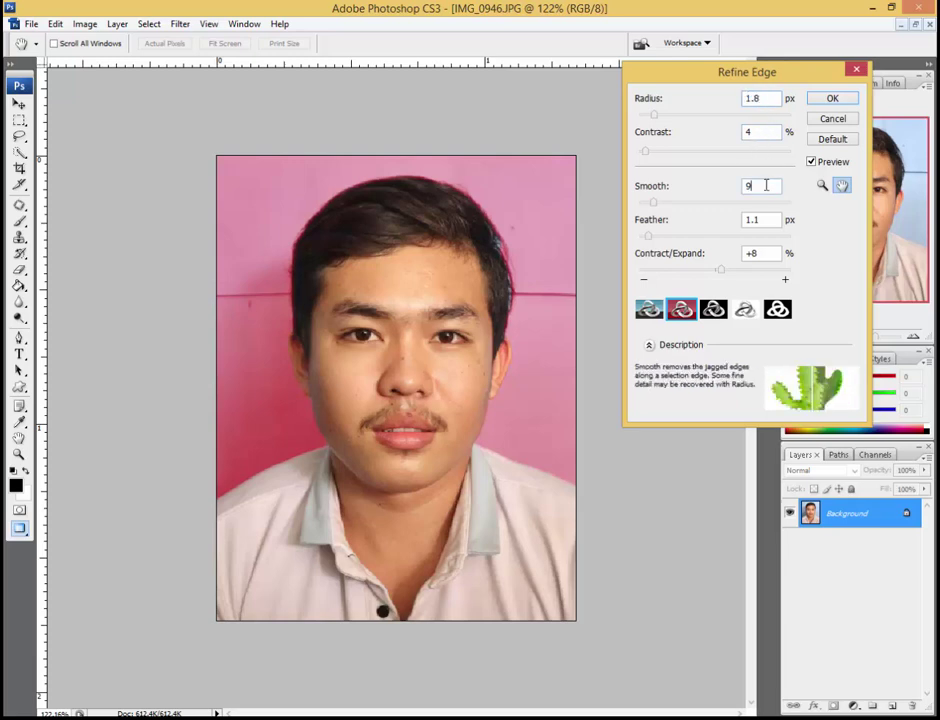
click(765, 220)
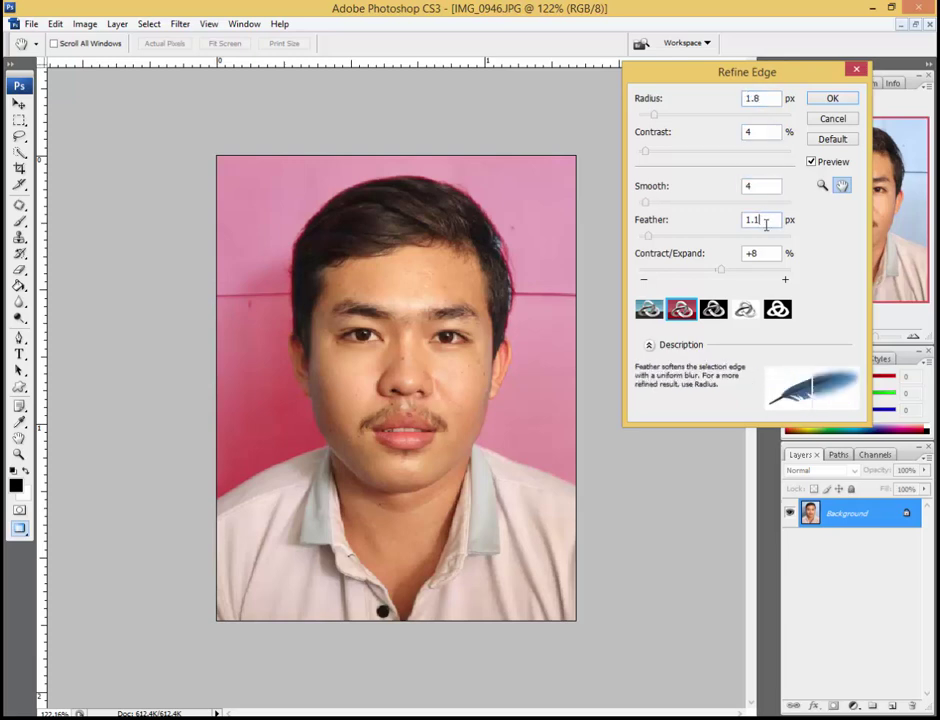
text(0.9)
click(766, 252)
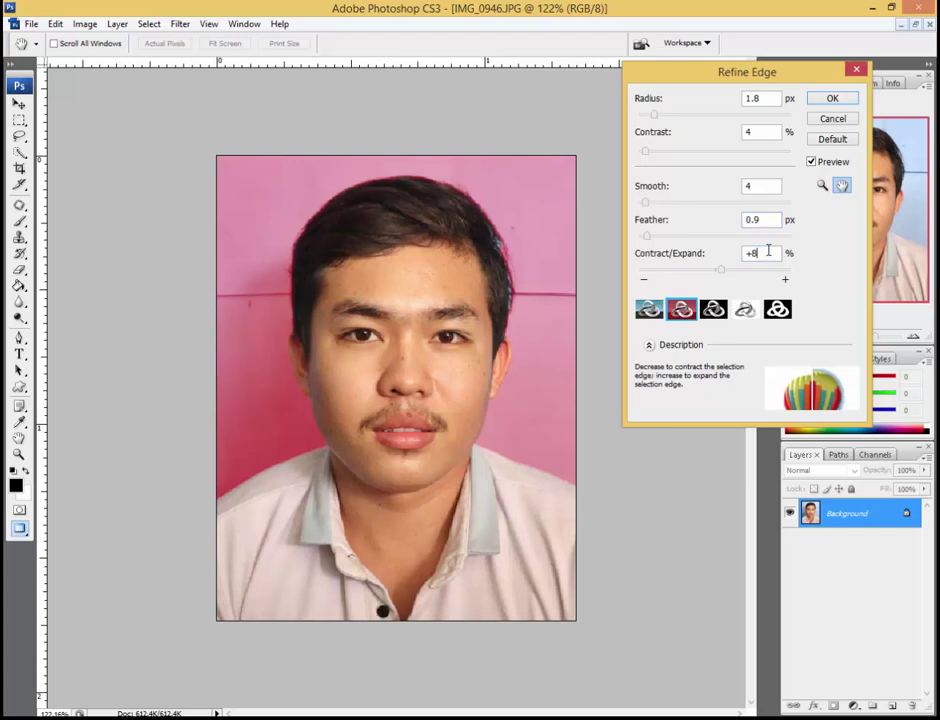
click(832, 98)
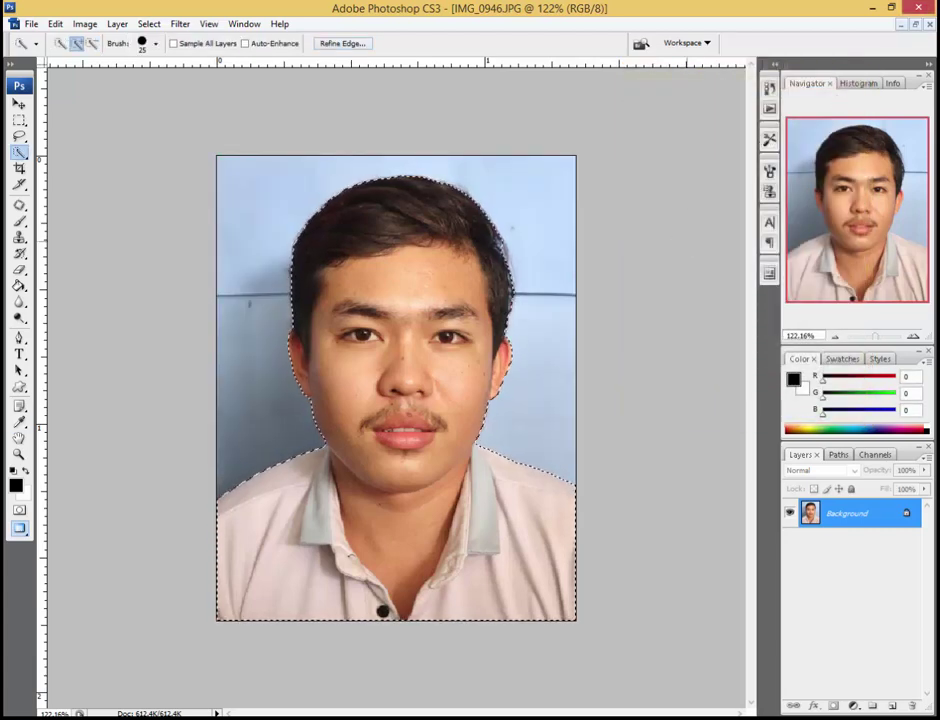
- Invert the selection, add Layer 1 and a background-masked Group 1, then select Layer 1
key(ctrl+shift+i)
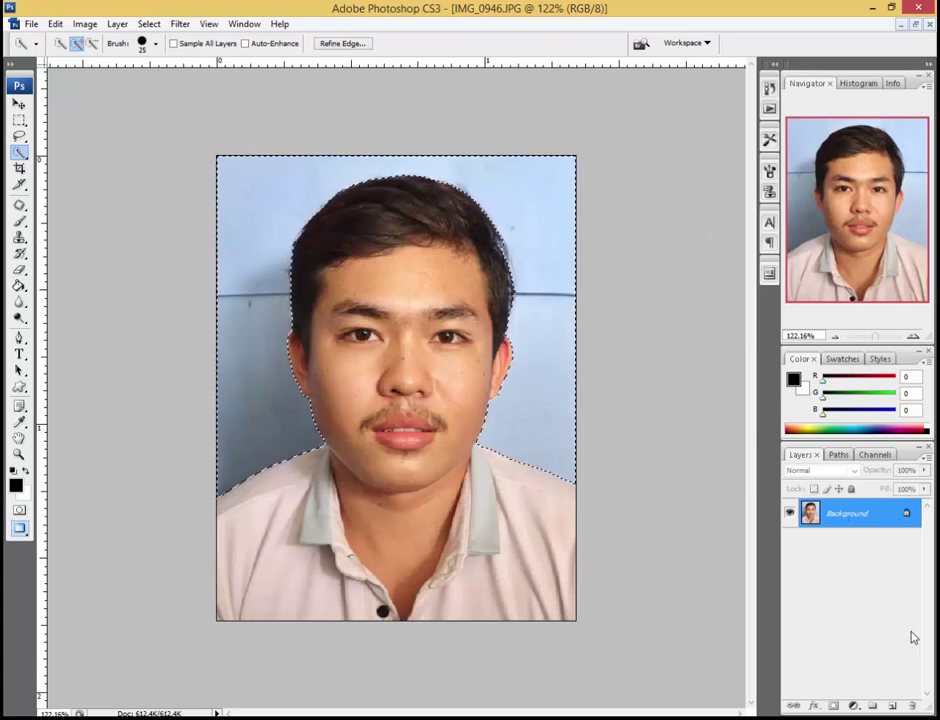
click(893, 705)
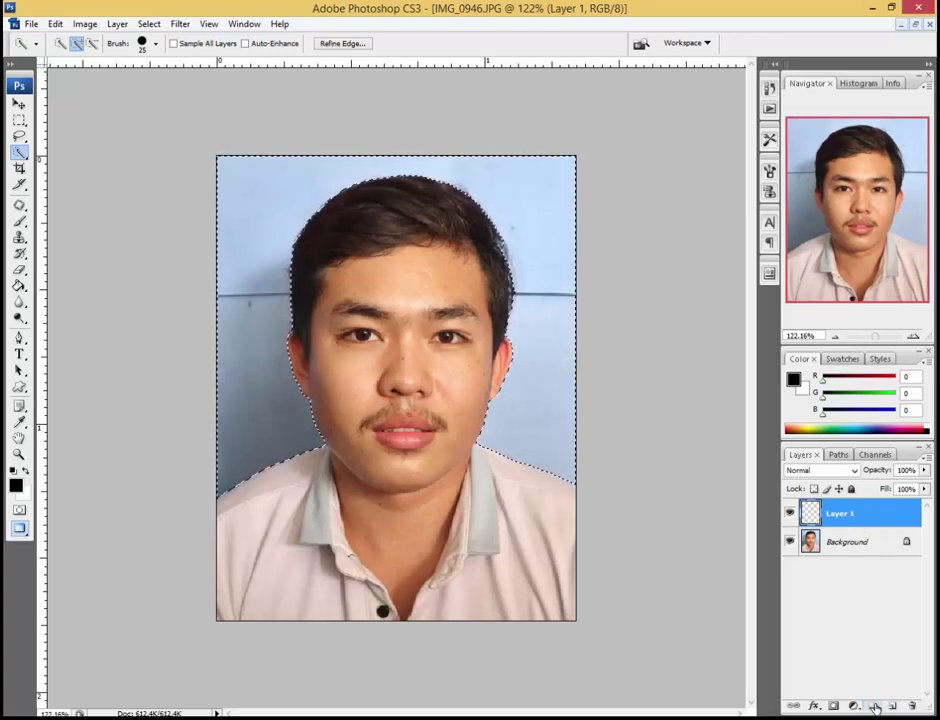
click(875, 707)
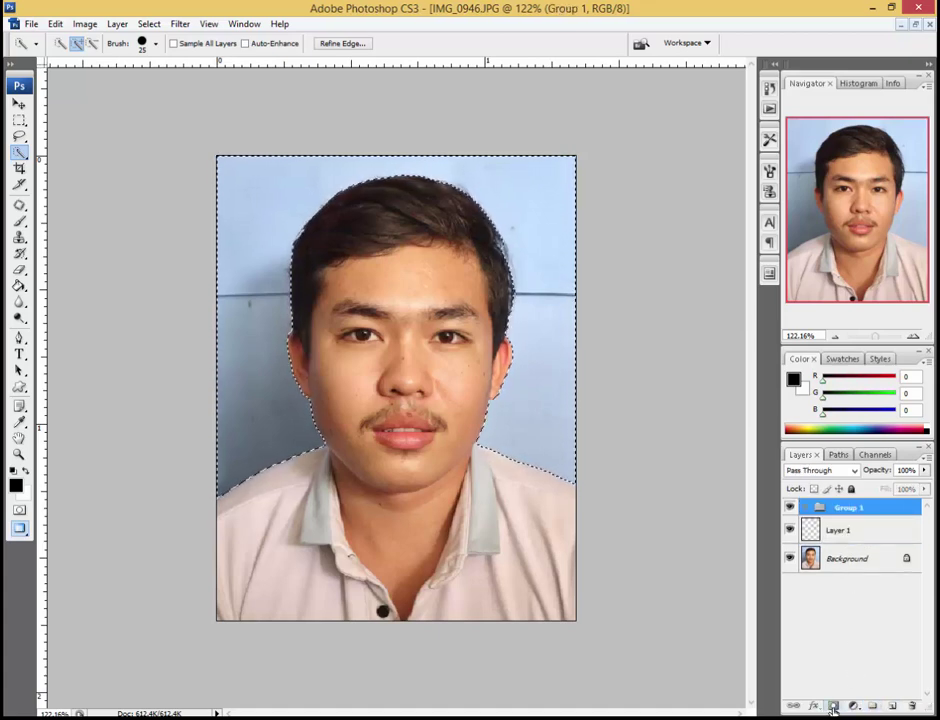
click(833, 708)
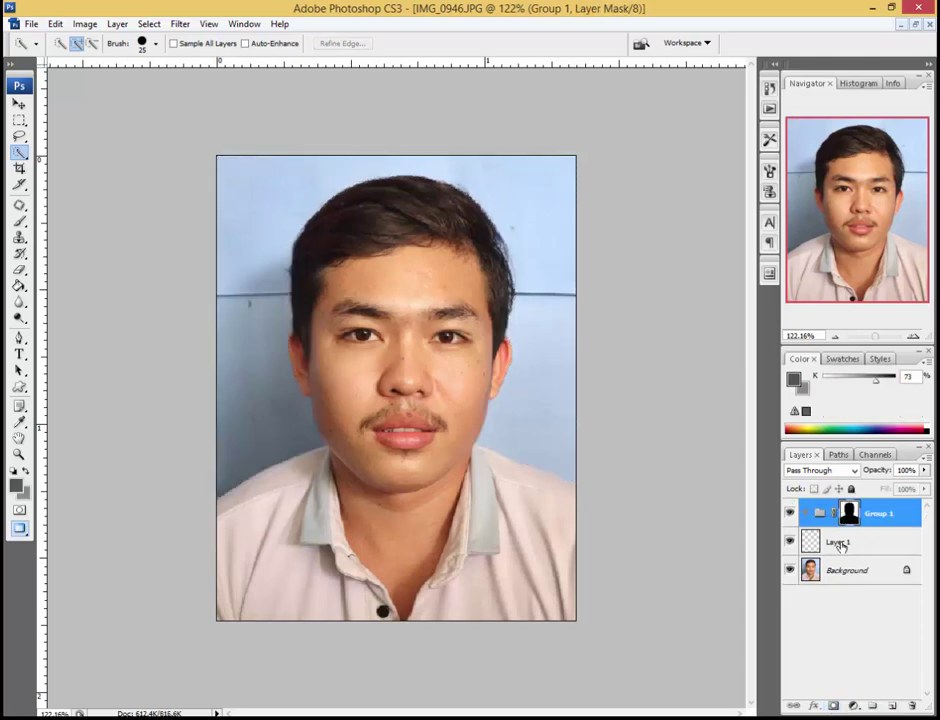
click(843, 546)
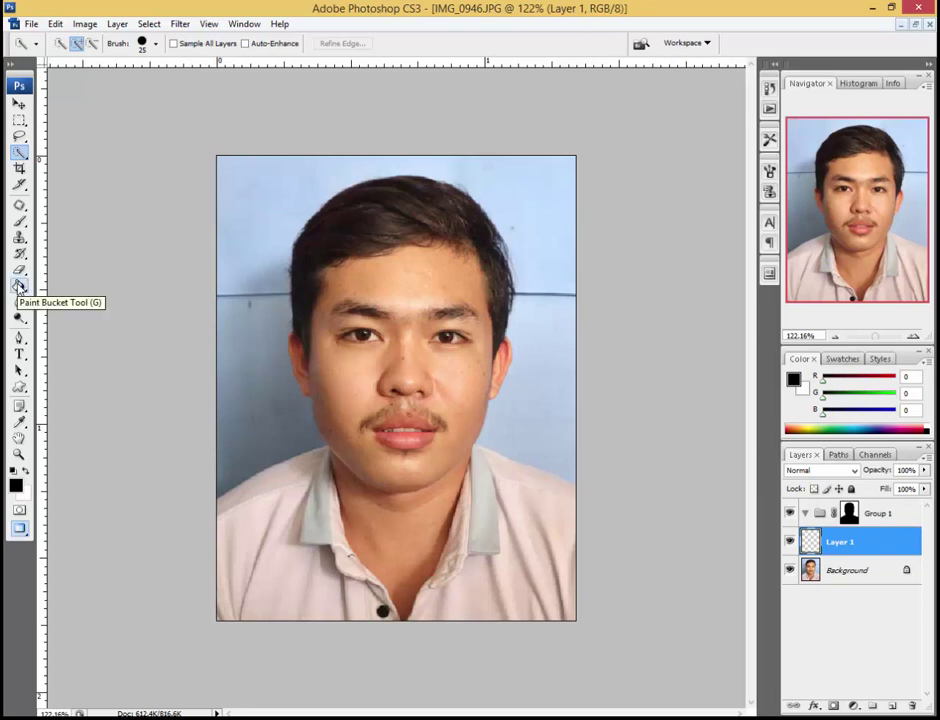
- Paint-bucket fill Layer 1 with blue #053ae8 and move it into Group 1
click(18, 286)
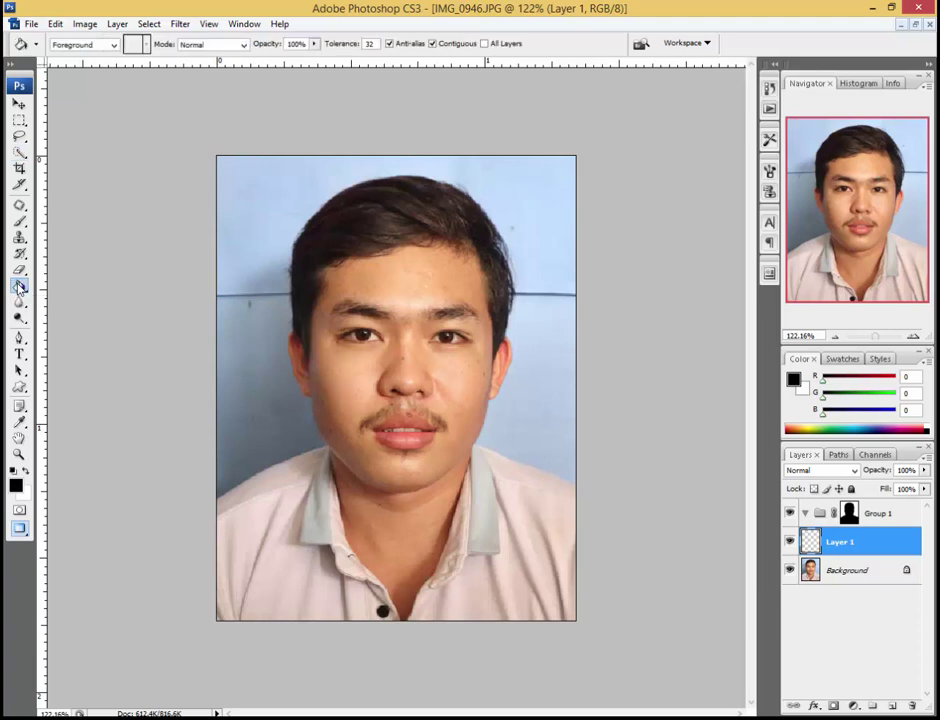
click(16, 486)
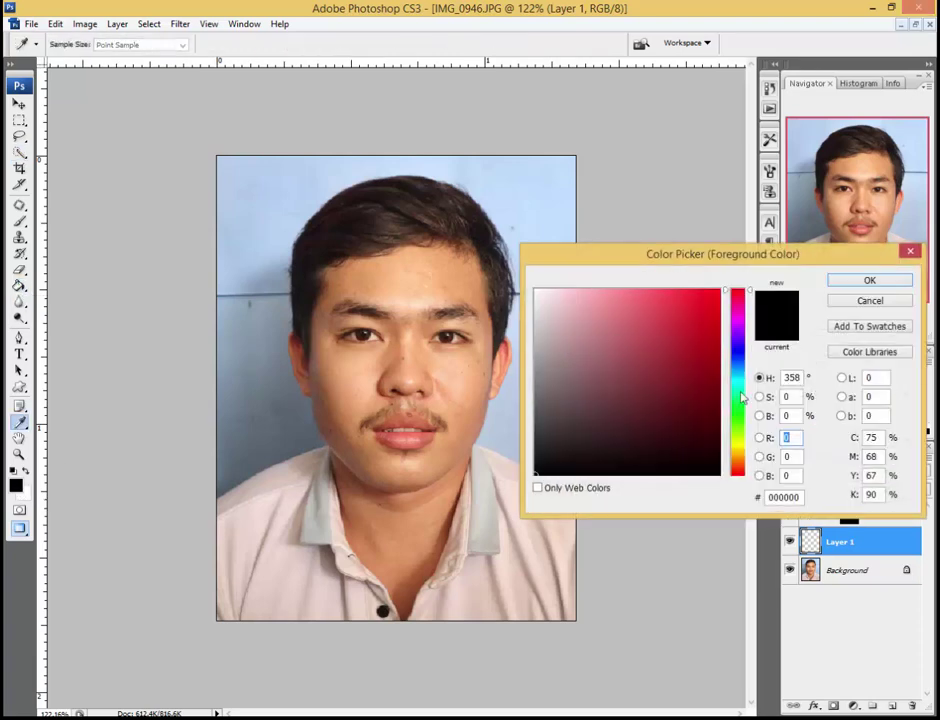
mouse_move(742, 398)
mouse_down()
mouse_move(742, 359)
mouse_move(716, 304)
mouse_up()
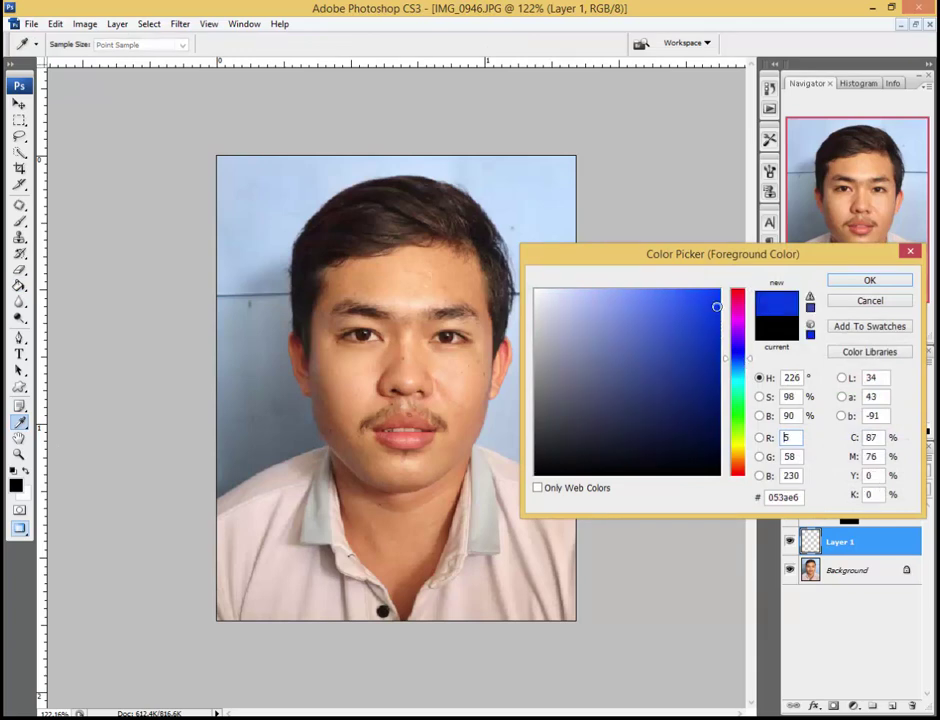
click(852, 283)
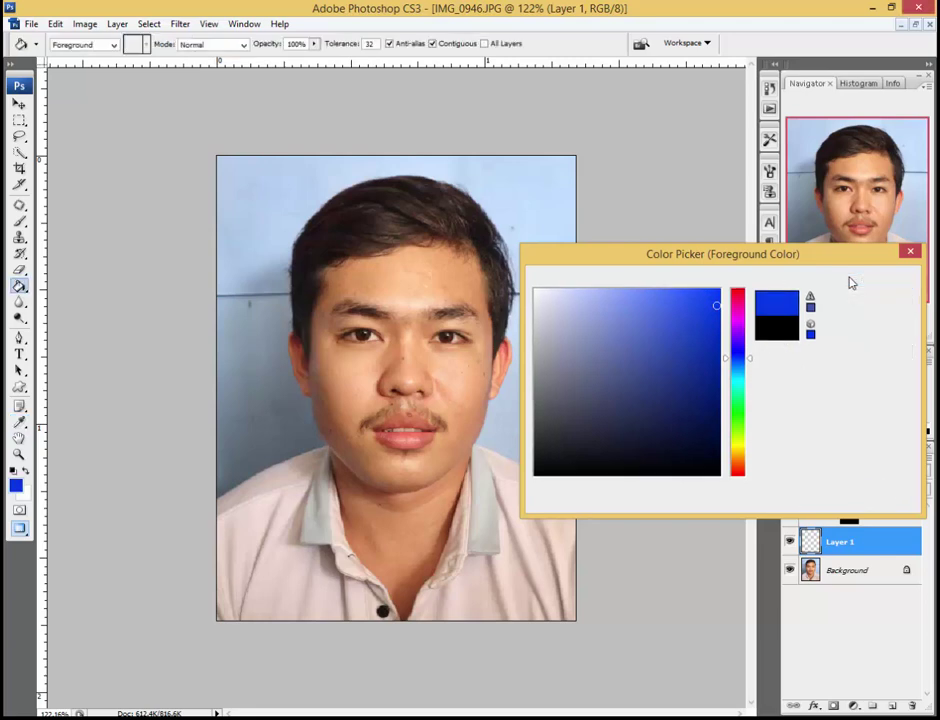
click(392, 342)
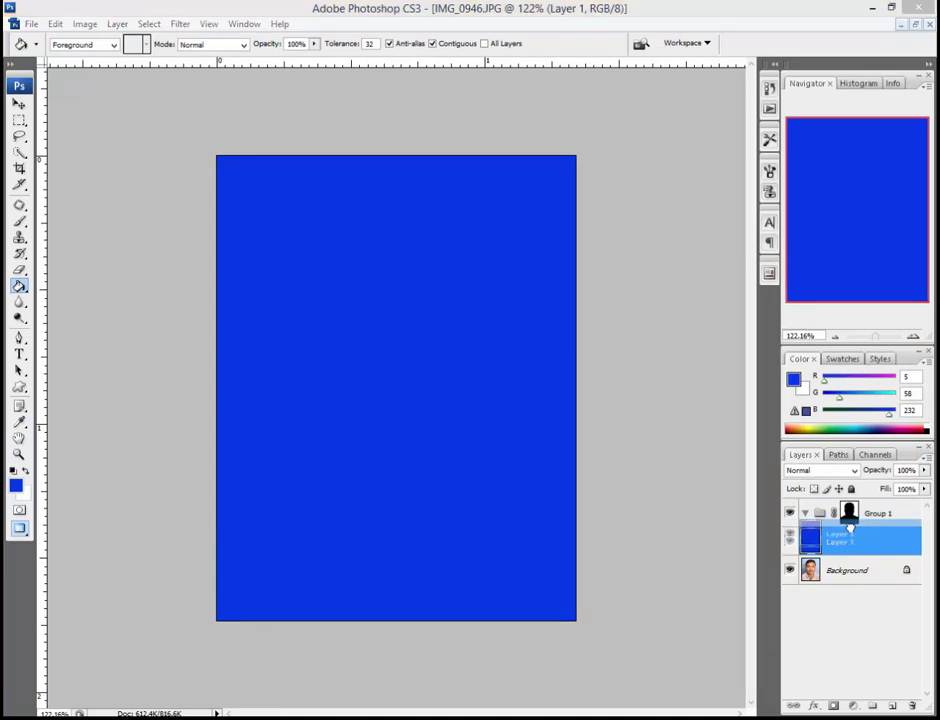
drag(850, 544, 850, 513)
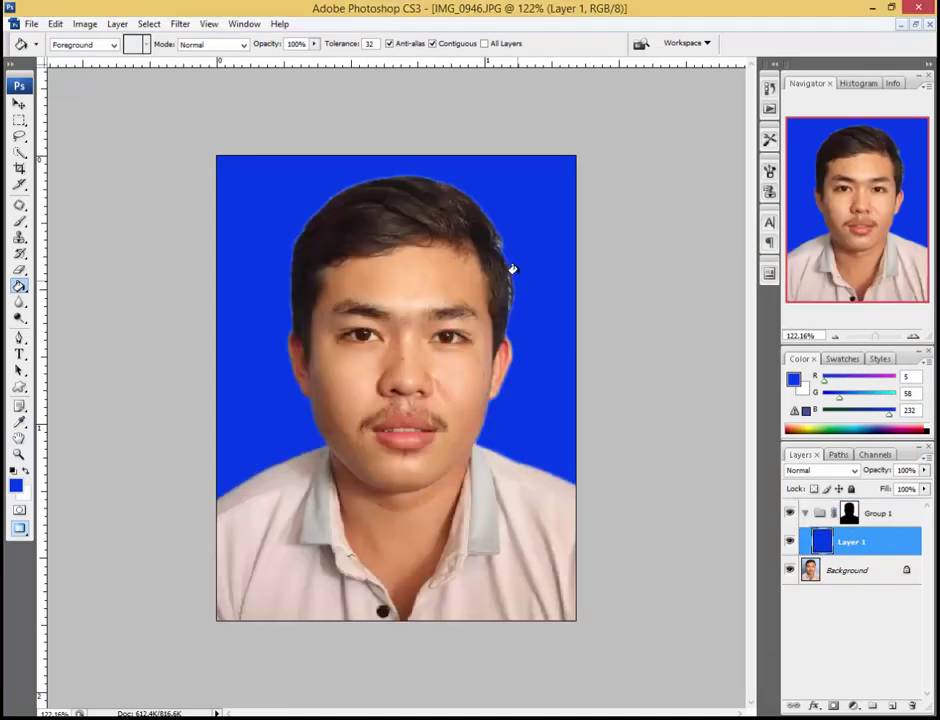
click(19, 103)
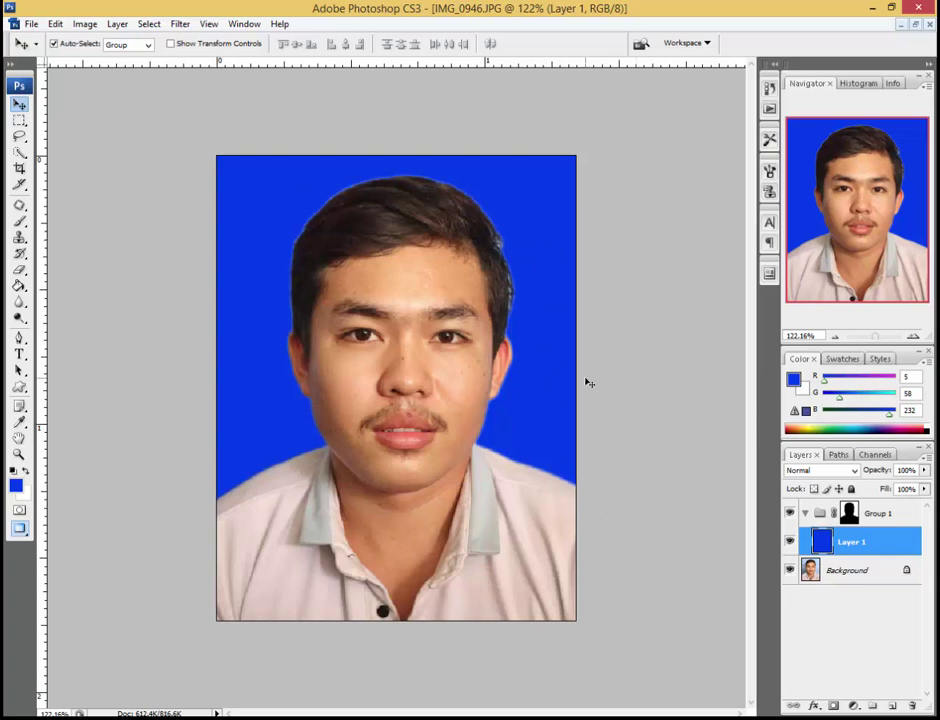
- Merge Group 1, Layer 1 and Background into one Background layer
scroll(589, 383, down, 2)
scroll(588, 382, down, 1)
scroll(588, 382, up, 1)
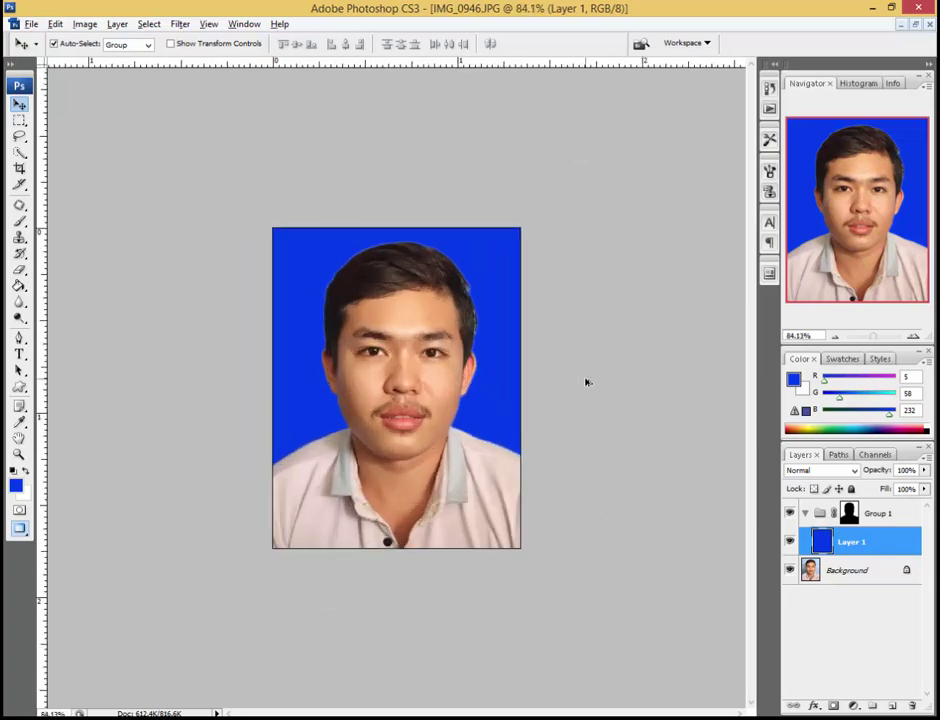
scroll(588, 382, up, 1)
scroll(588, 382, down, 1)
click(888, 517)
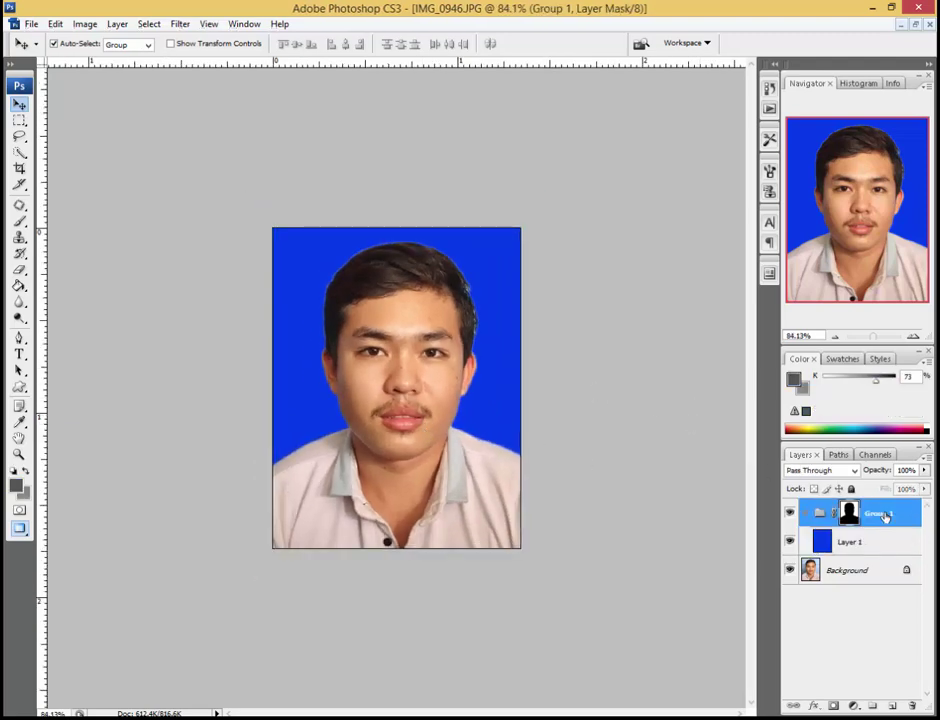
shift+click(867, 572)
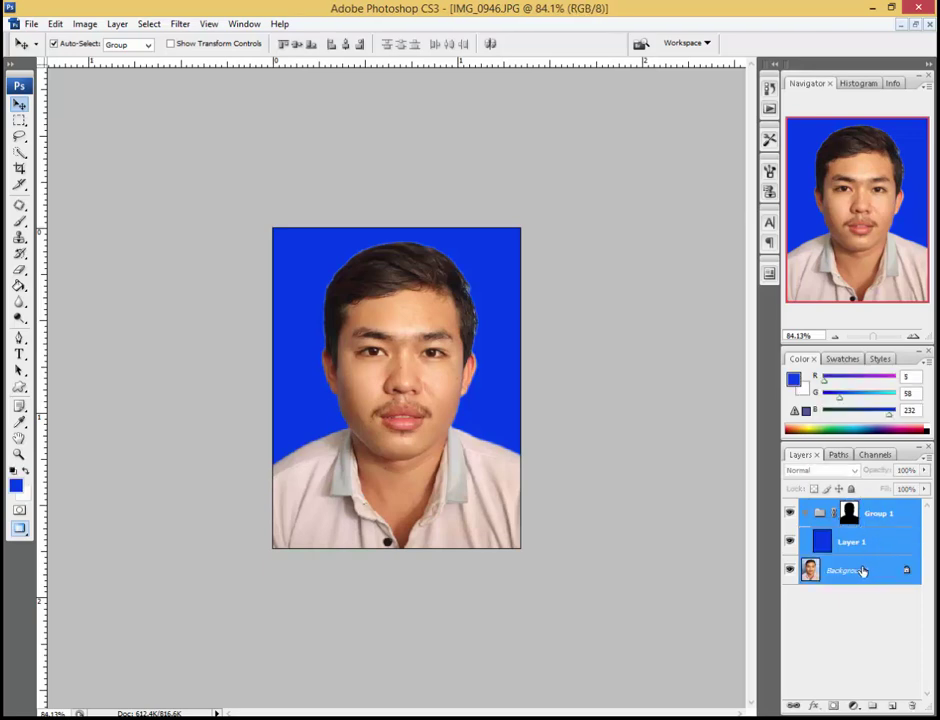
right_click(863, 571)
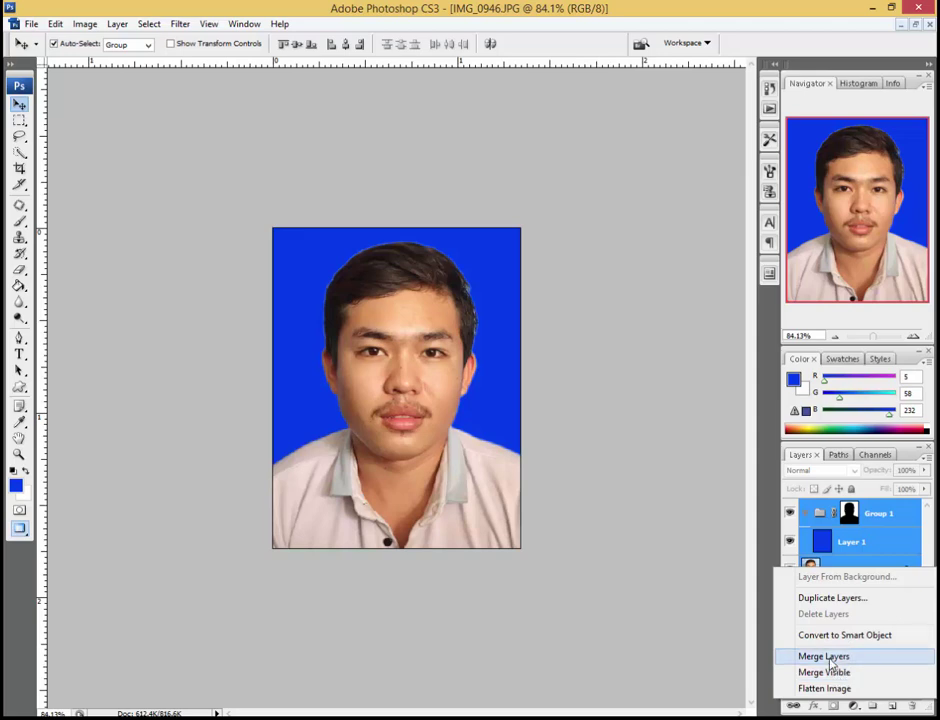
click(831, 657)
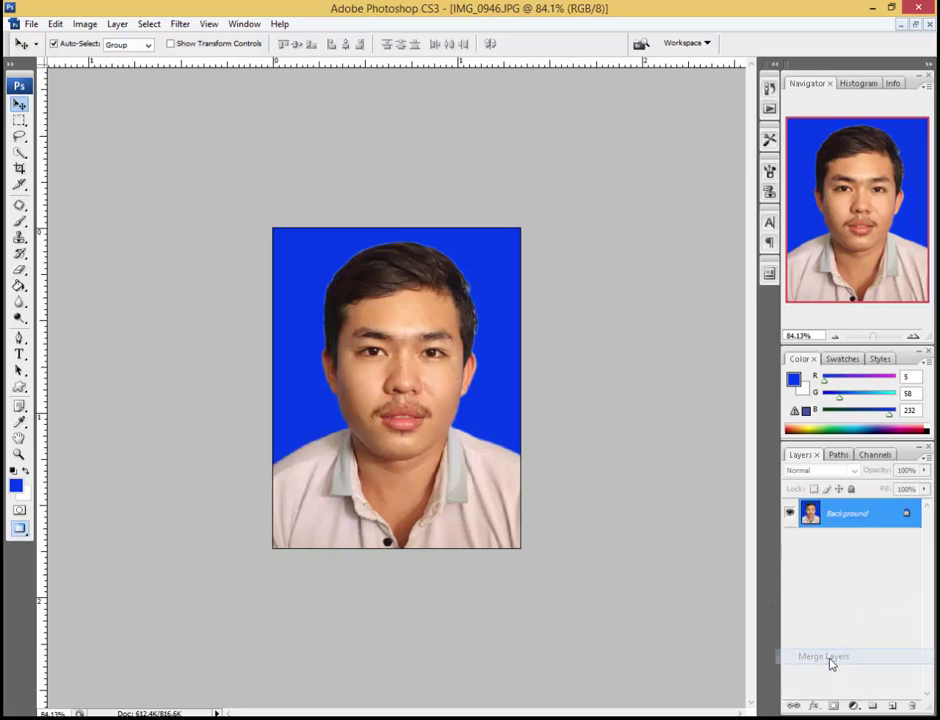
- Blur along the subject's outline using the Blur tool with a roughly 42 px brush
click(20, 304)
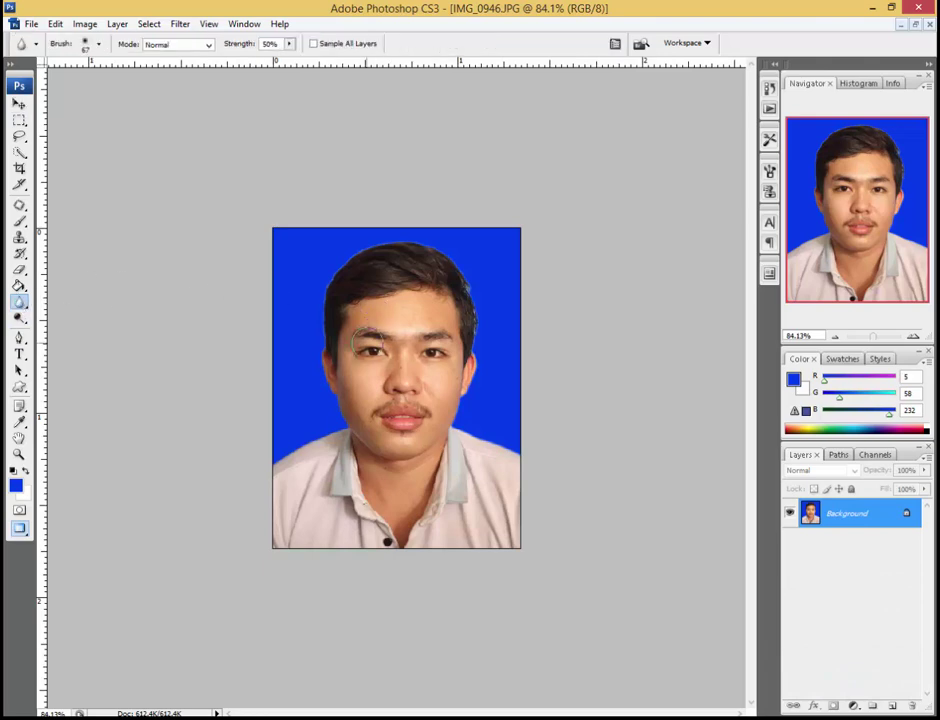
right_click(13, 306)
click(74, 301)
scroll(361, 441, up, 2)
scroll(363, 457, up, 1)
scroll(157, 525, down, 1)
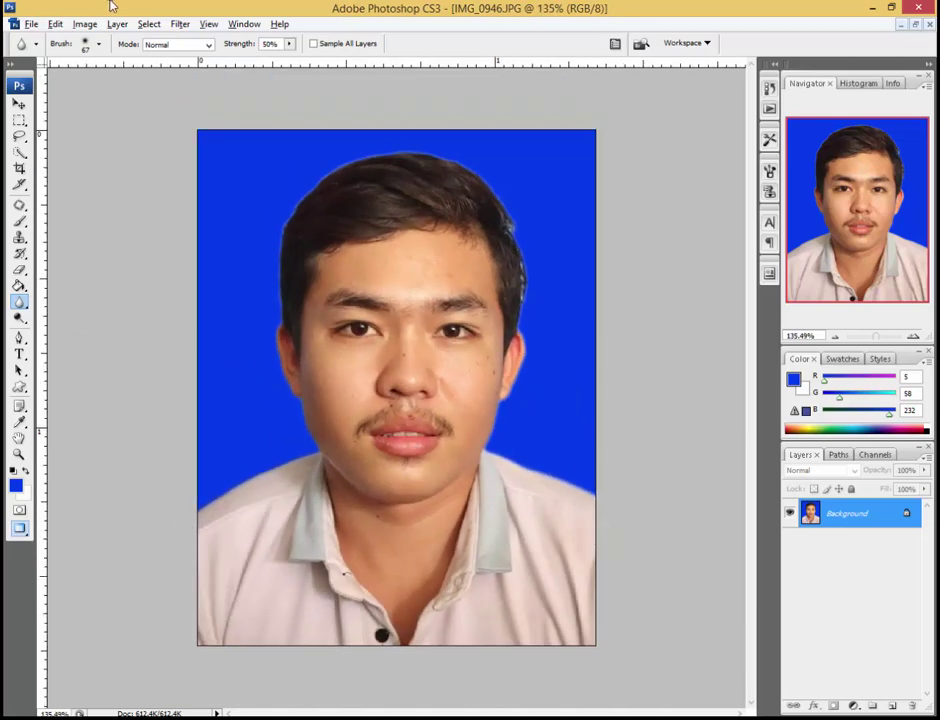
click(98, 44)
drag(48, 84, 51, 84)
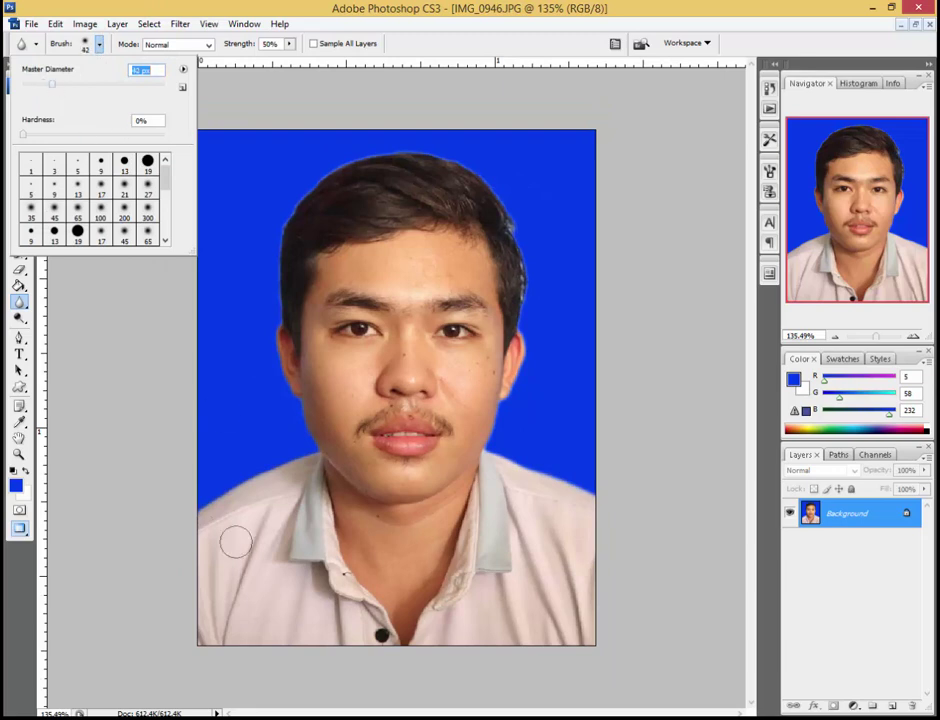
click(210, 495)
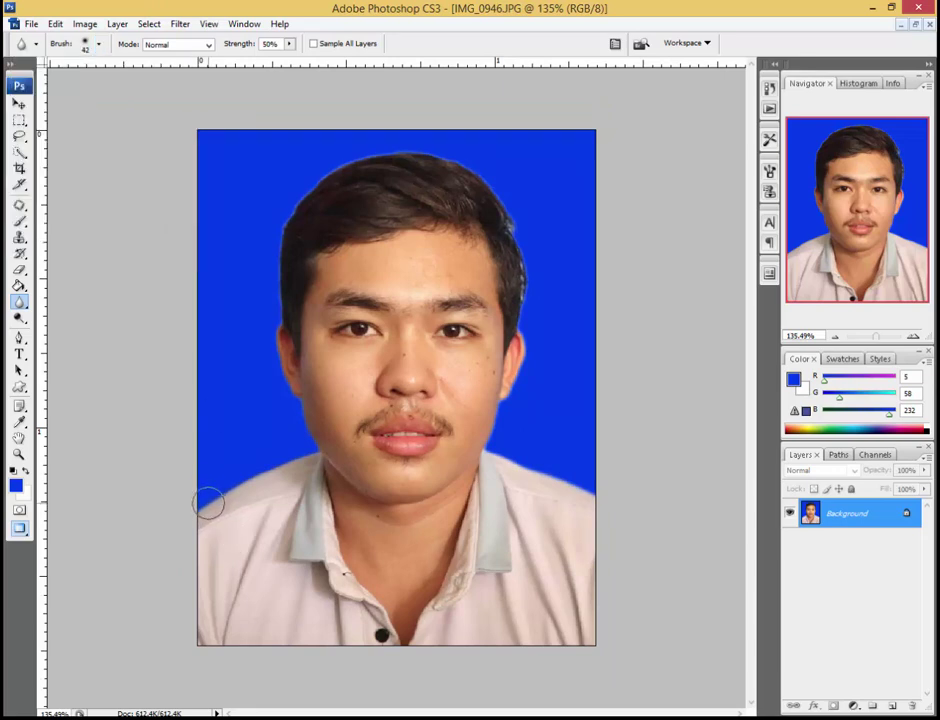
mouse_move(291, 456)
mouse_down()
mouse_move(279, 296)
mouse_move(395, 150)
mouse_move(511, 229)
mouse_move(533, 304)
mouse_move(534, 249)
mouse_move(520, 203)
mouse_move(530, 388)
mouse_move(527, 325)
mouse_move(504, 415)
mouse_move(518, 464)
mouse_move(606, 508)
mouse_move(499, 455)
mouse_move(495, 382)
mouse_move(514, 363)
mouse_up()
- Open Filter > Imagenomic > Portraiture on the portrait
click(182, 25)
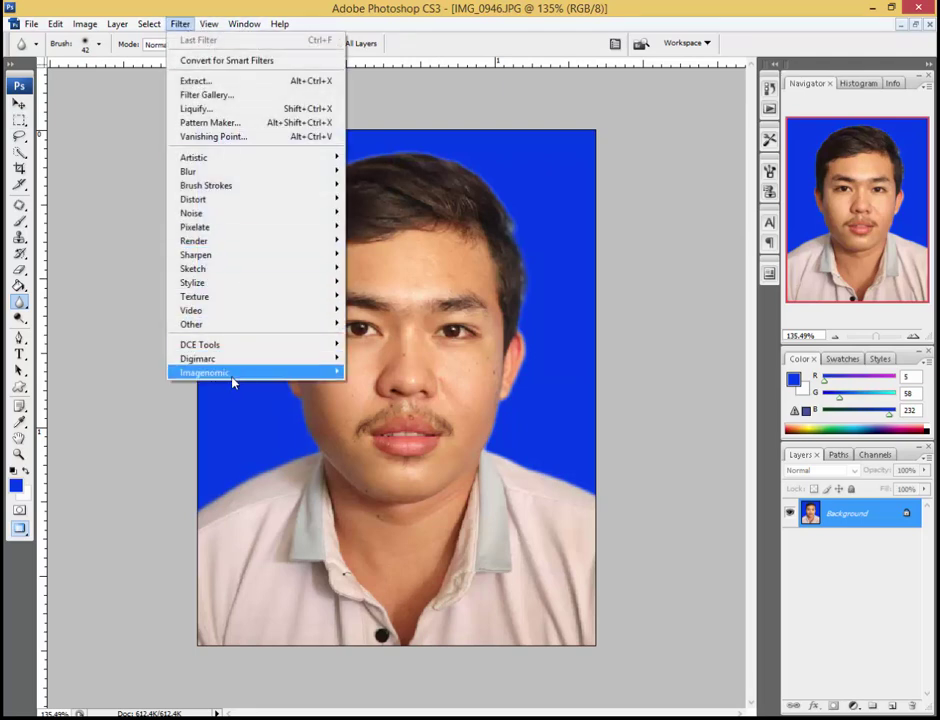
mouse_move(205, 372)
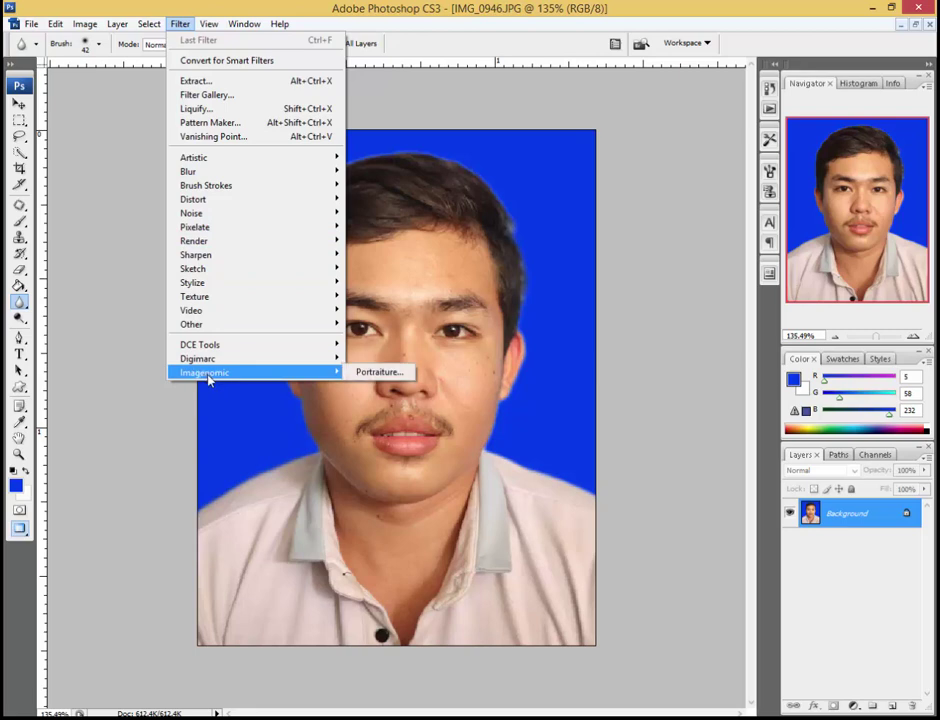
click(383, 376)
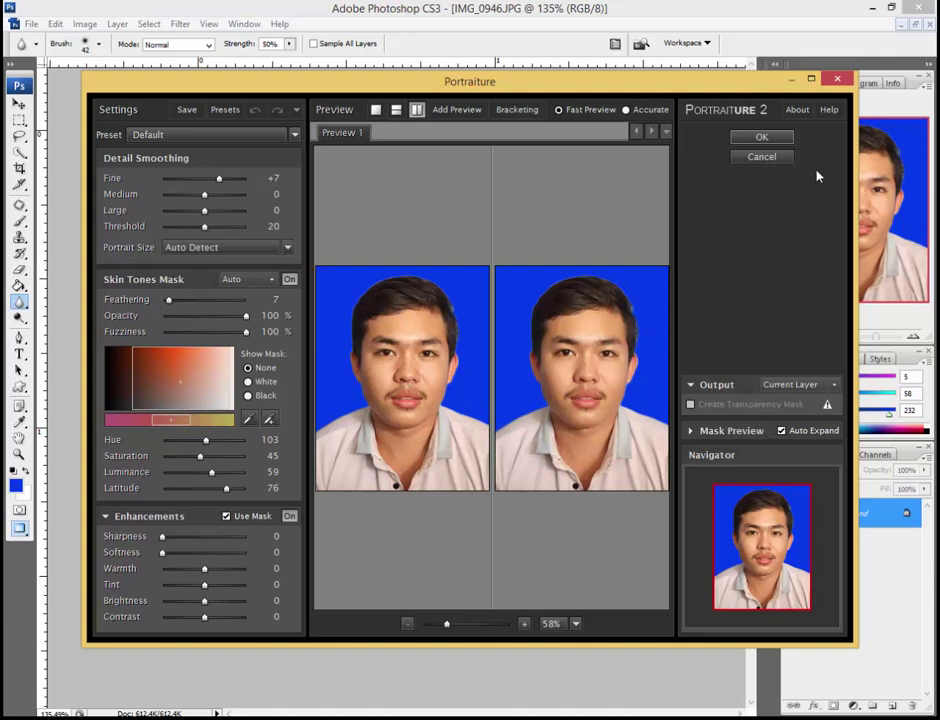
- Apply the Portraiture skin smoothing (Fine +7, threshold 20) to the portrait
click(784, 139)
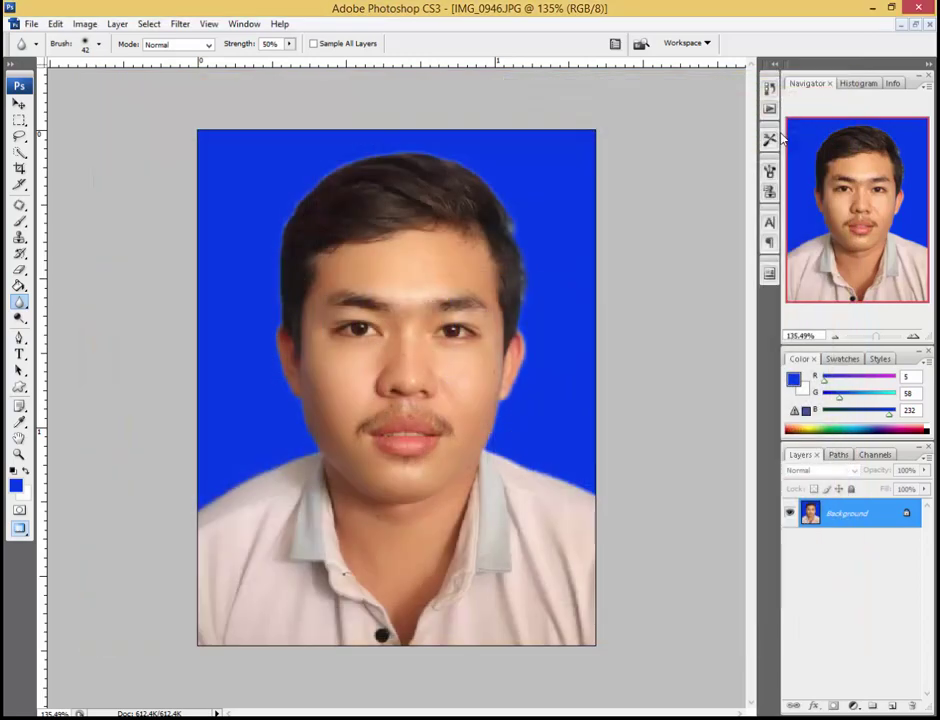
scroll(548, 338, down, 2)
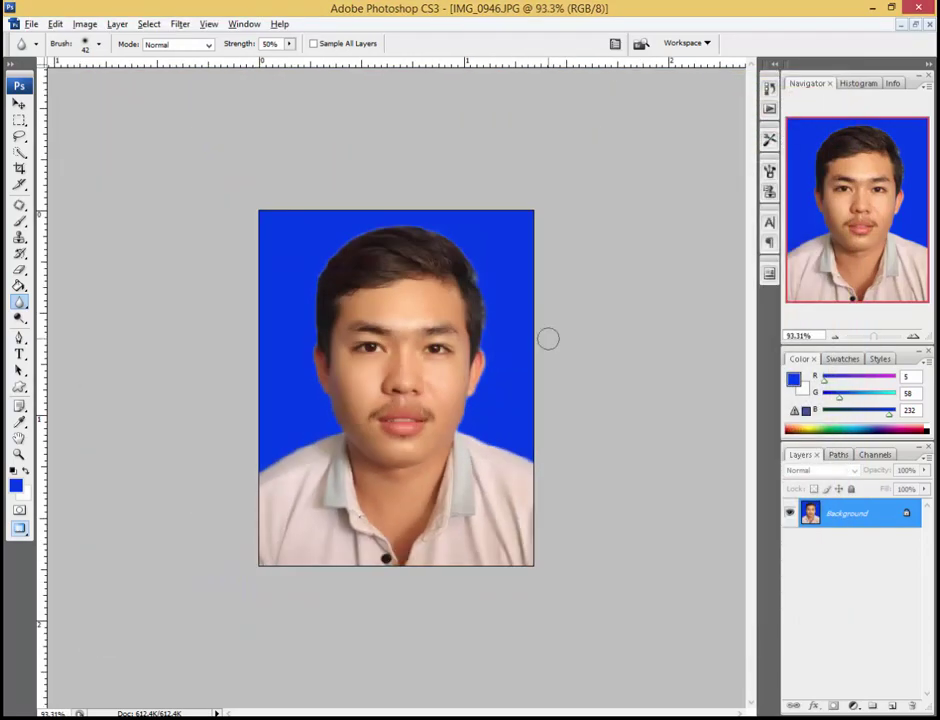
click(19, 103)
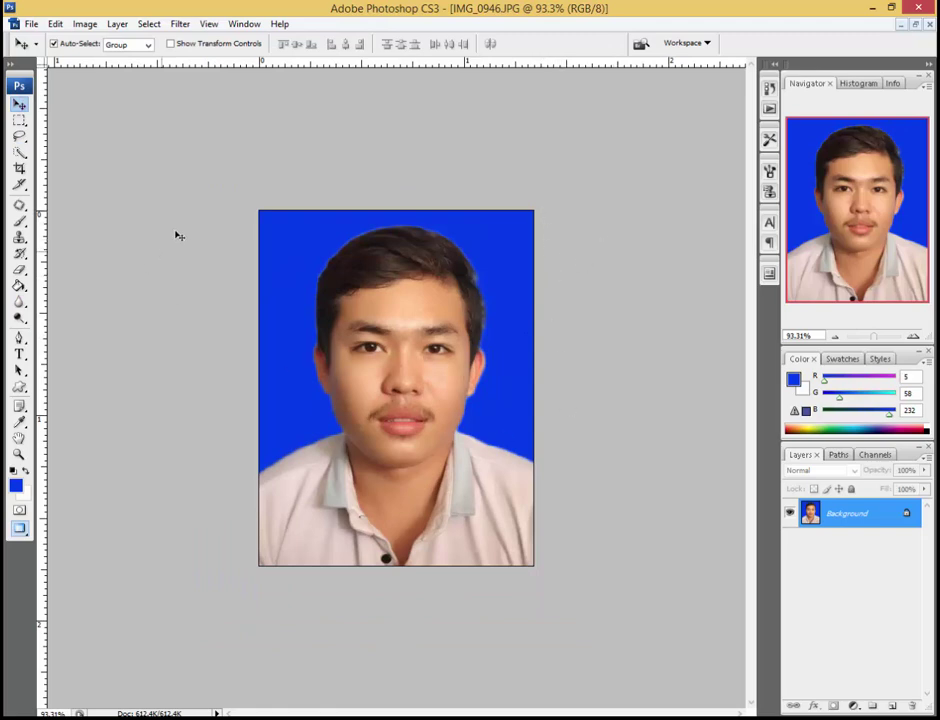
- Enlarge the canvas to 3.5 × 4.5 cm, anchored at the centre
click(85, 23)
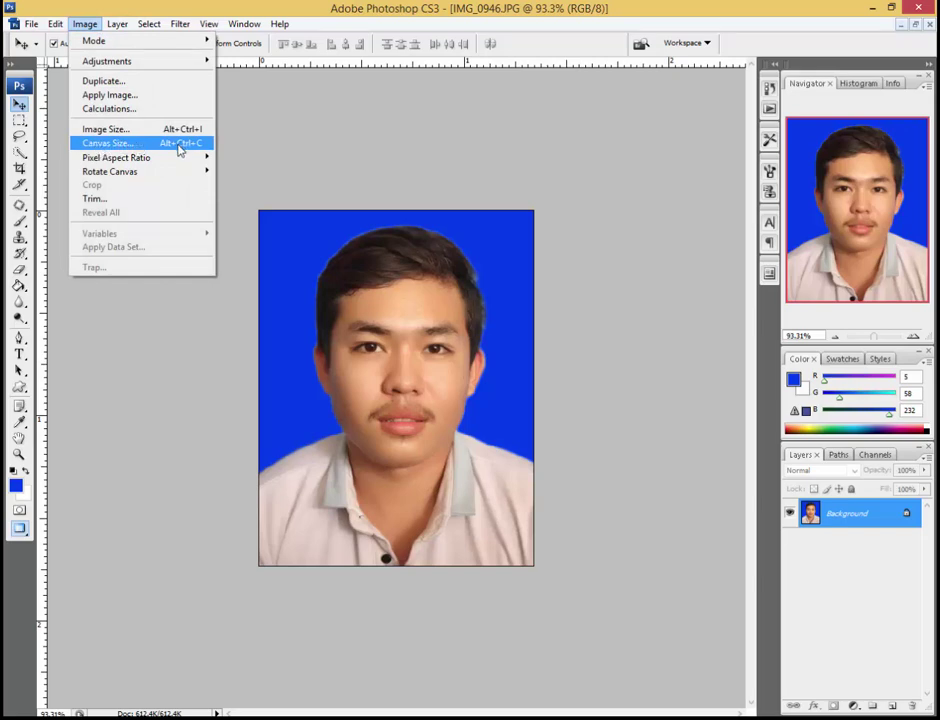
click(180, 146)
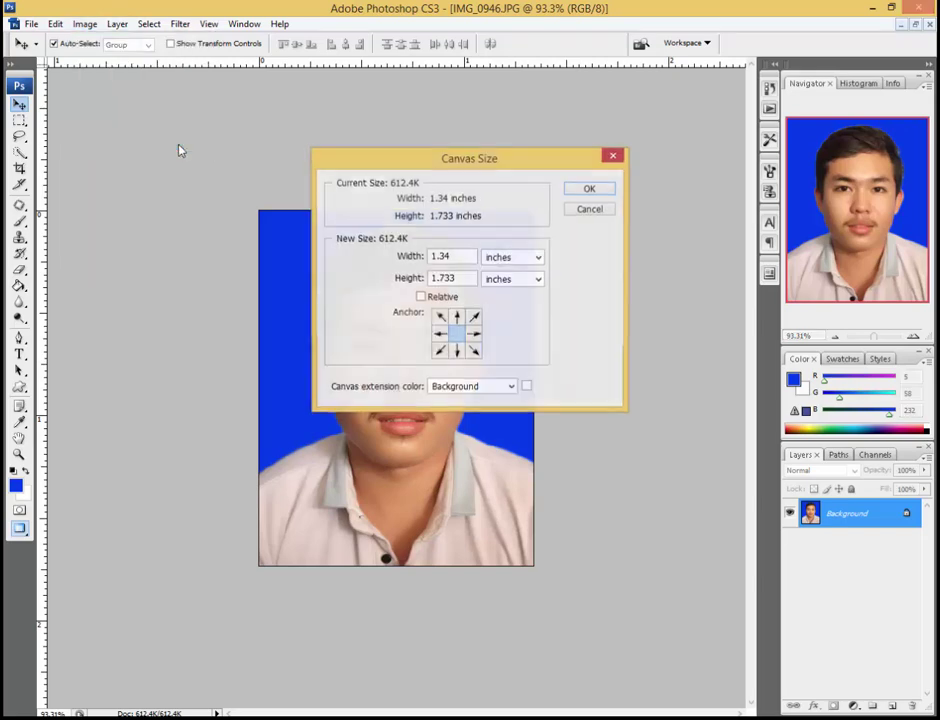
click(510, 260)
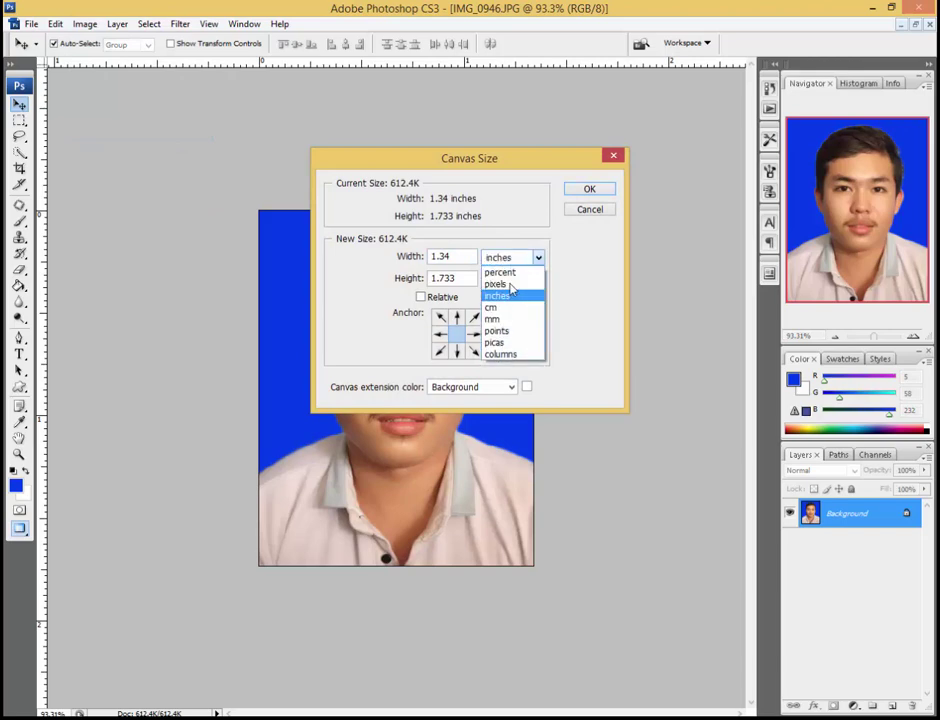
click(497, 310)
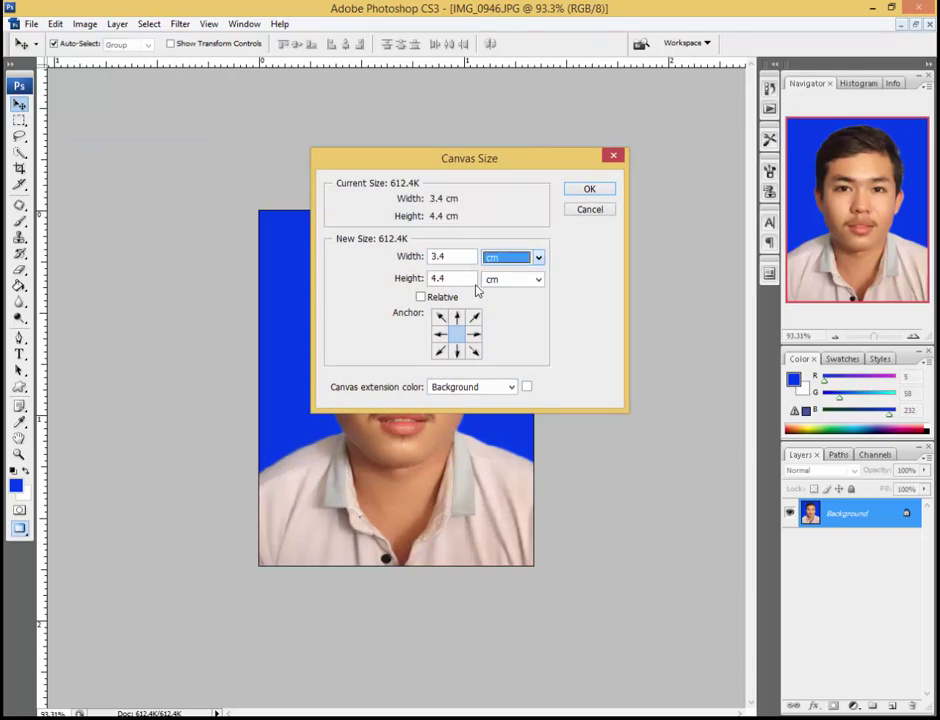
click(447, 258)
key(BackSpace)
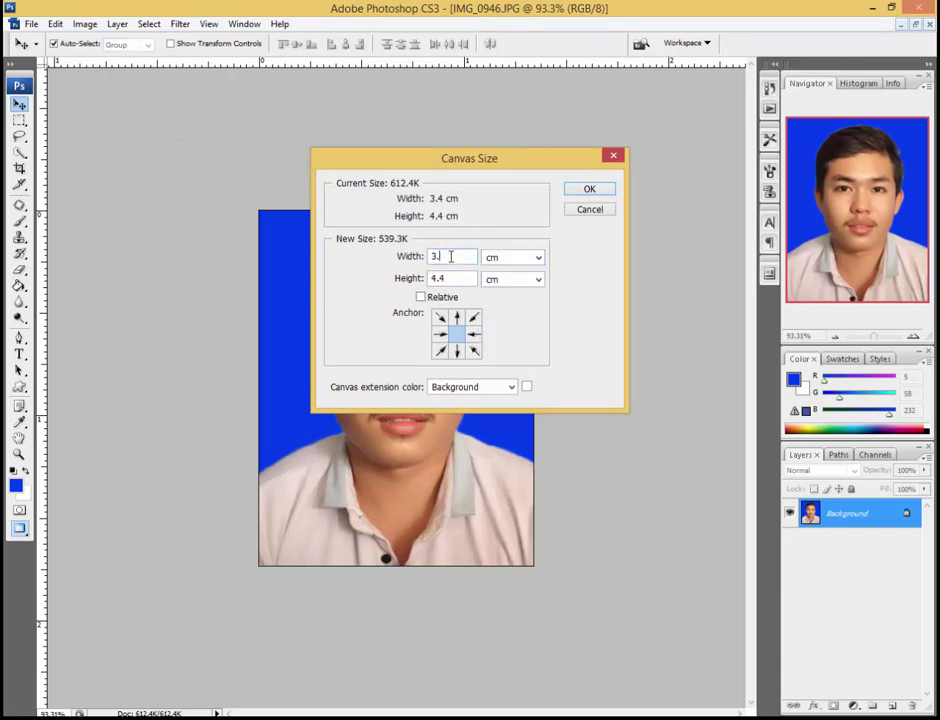
text(5)
key(BackSpace)
text(5)
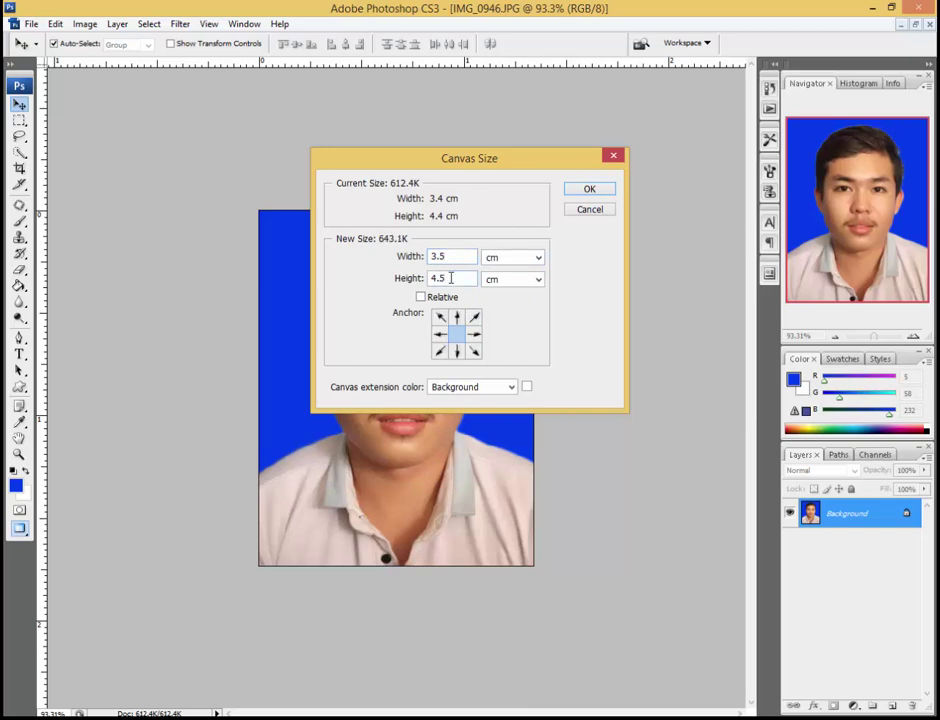
click(568, 192)
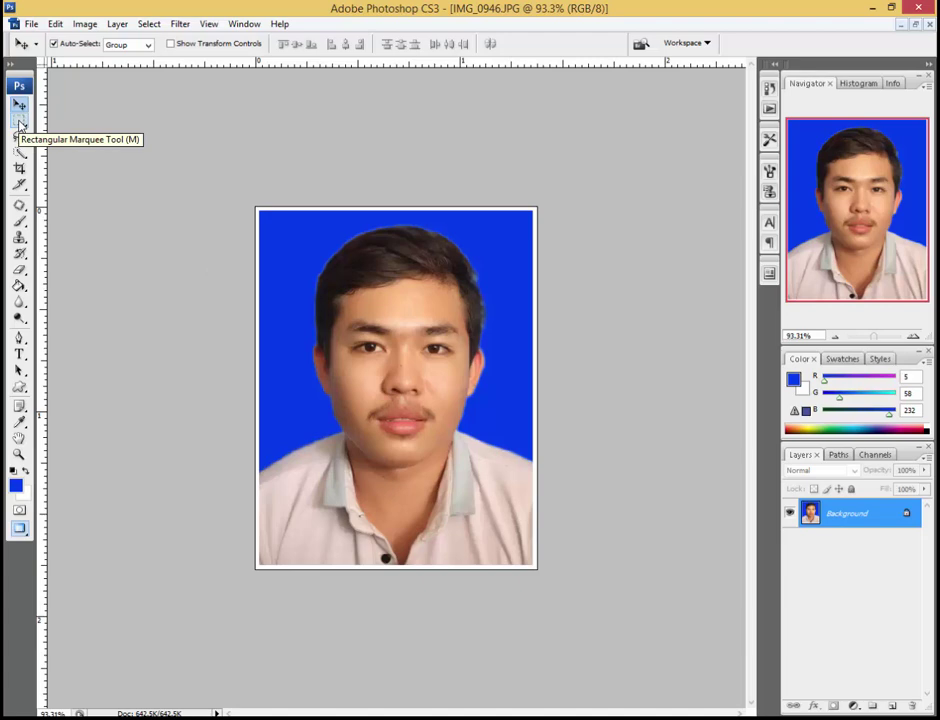
- Stroke the selected photo with a 1 px black border, then deselect
click(19, 121)
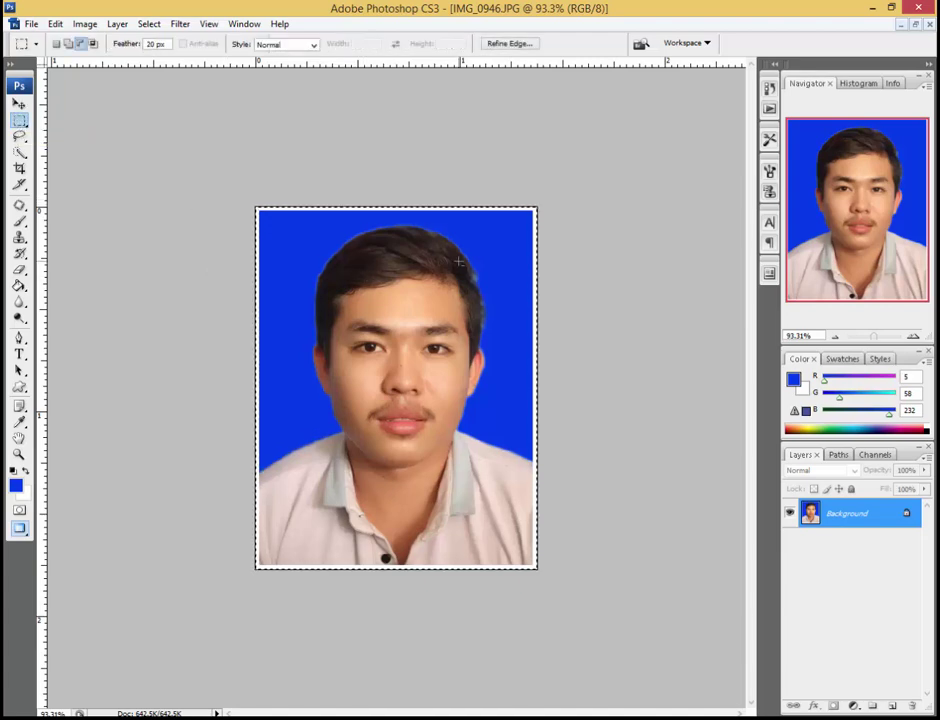
right_click(286, 303)
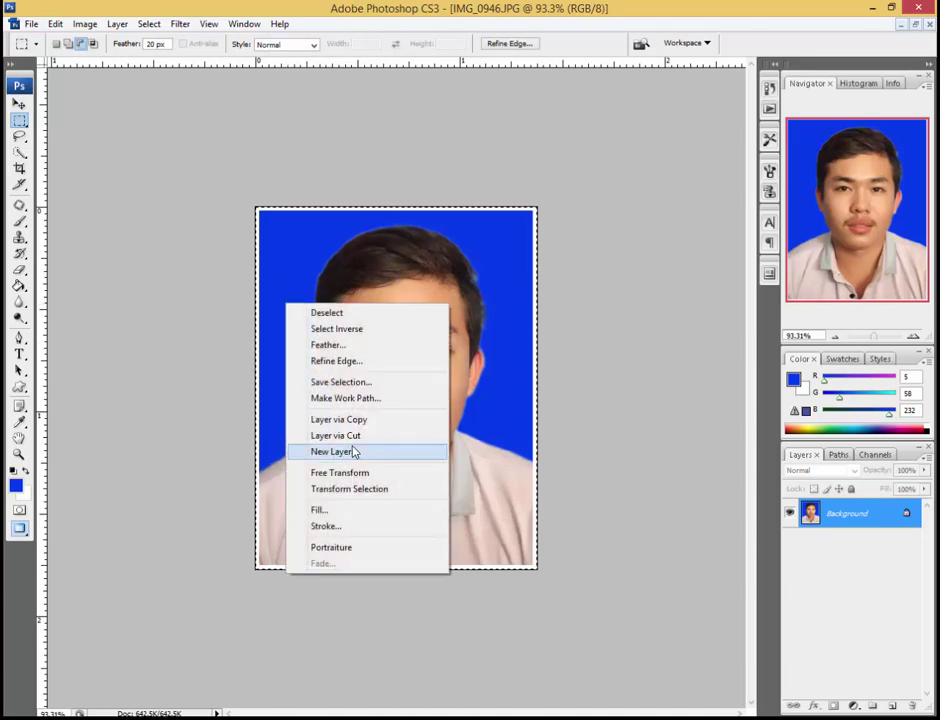
click(330, 530)
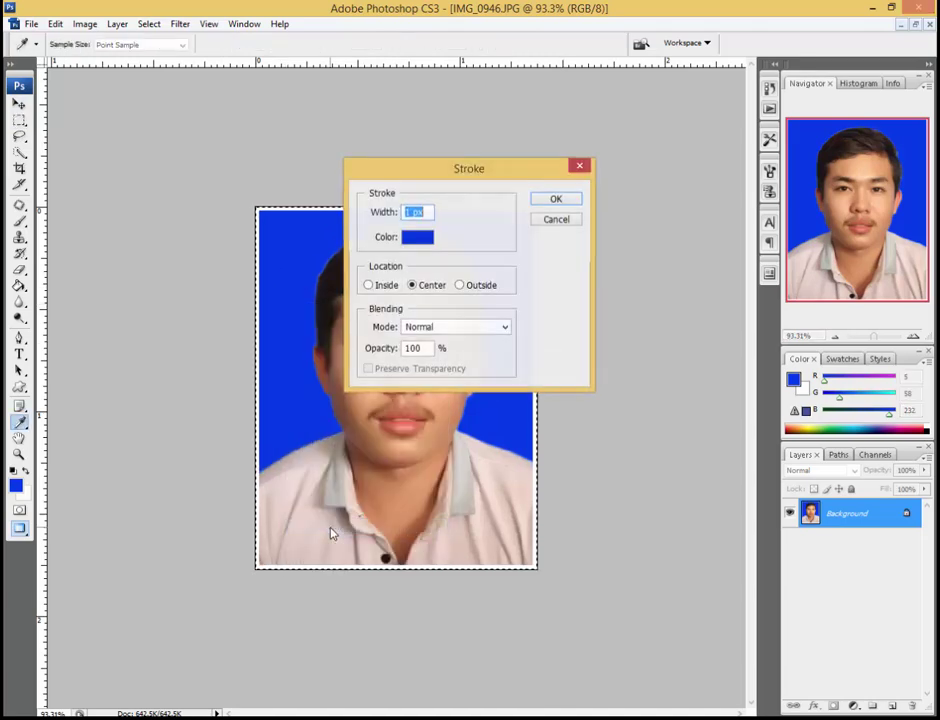
click(417, 237)
drag(583, 415, 508, 493)
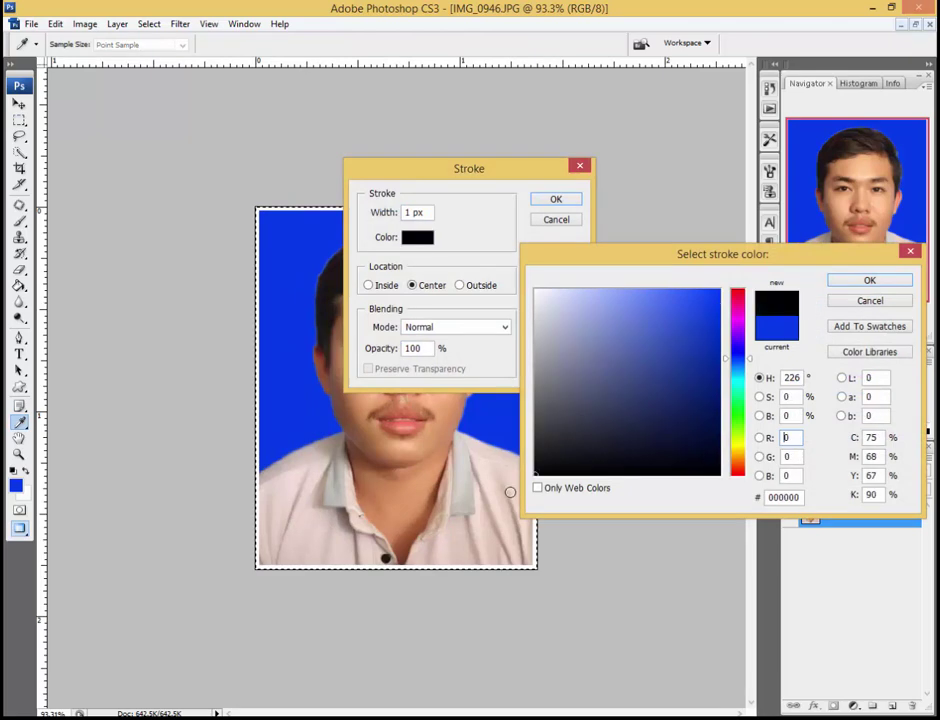
click(851, 282)
click(556, 199)
key(m)
key(ctrl+d)
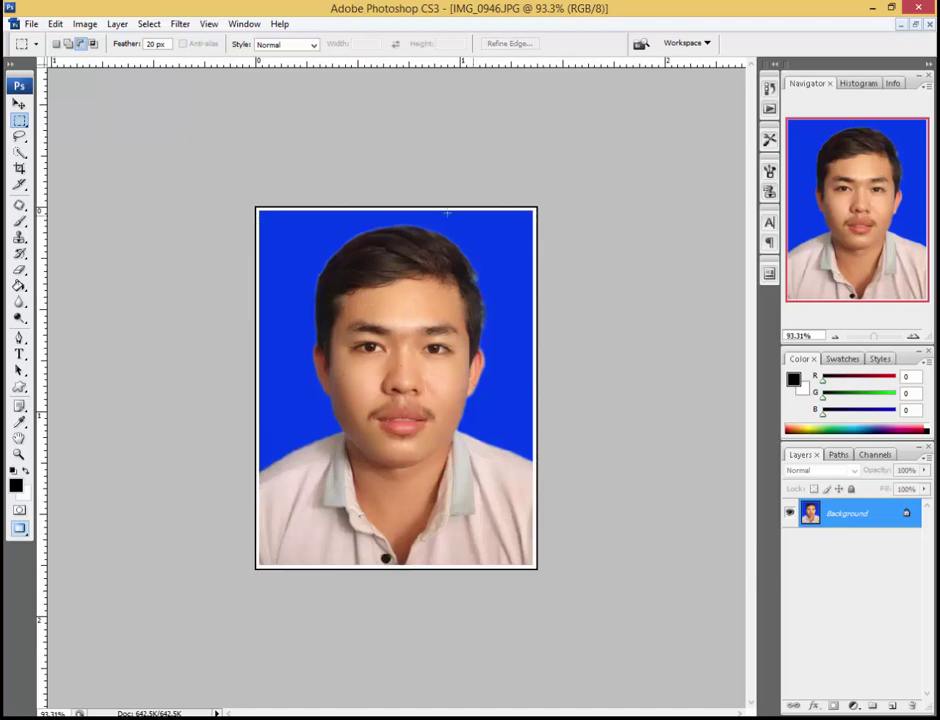
click(19, 102)
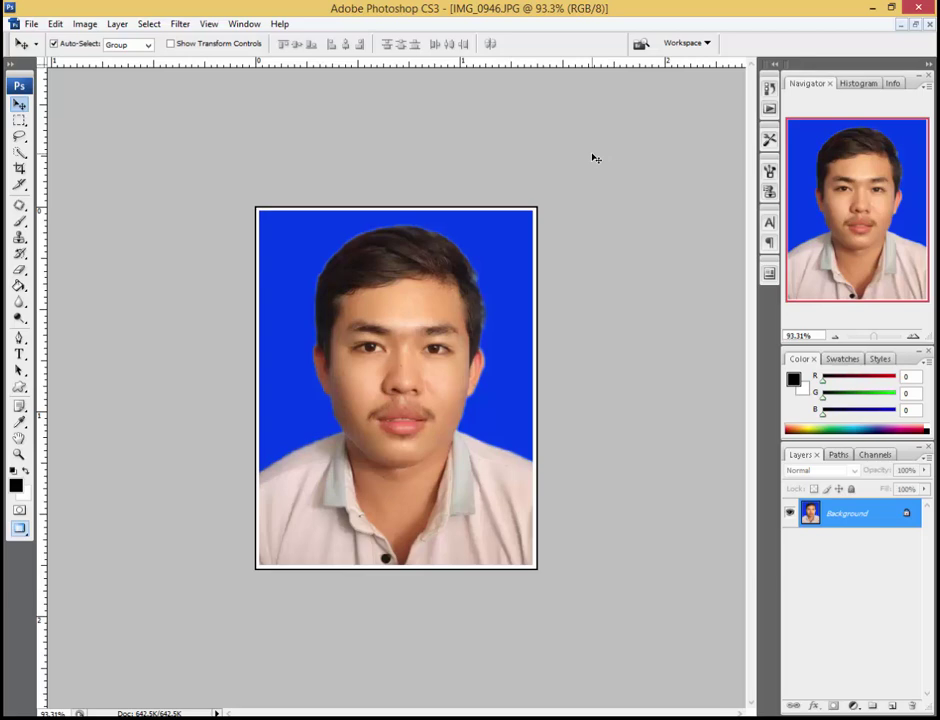
- Create a new 15 × 10 cm document at 300 pixels/inch using centimetre units
key(ctrl+n)
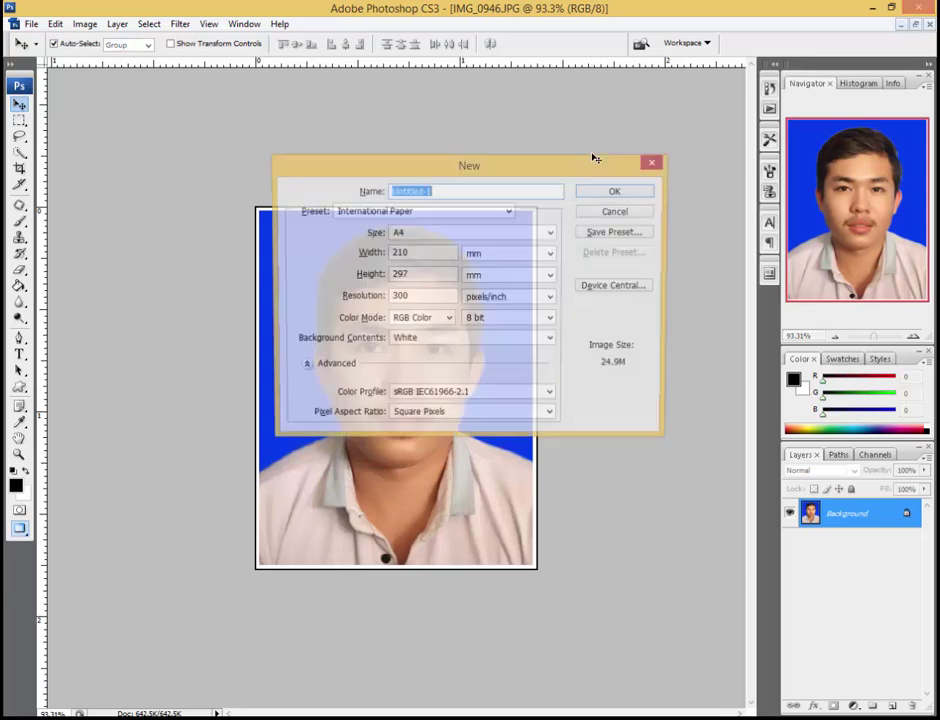
drag(469, 167, 413, 92)
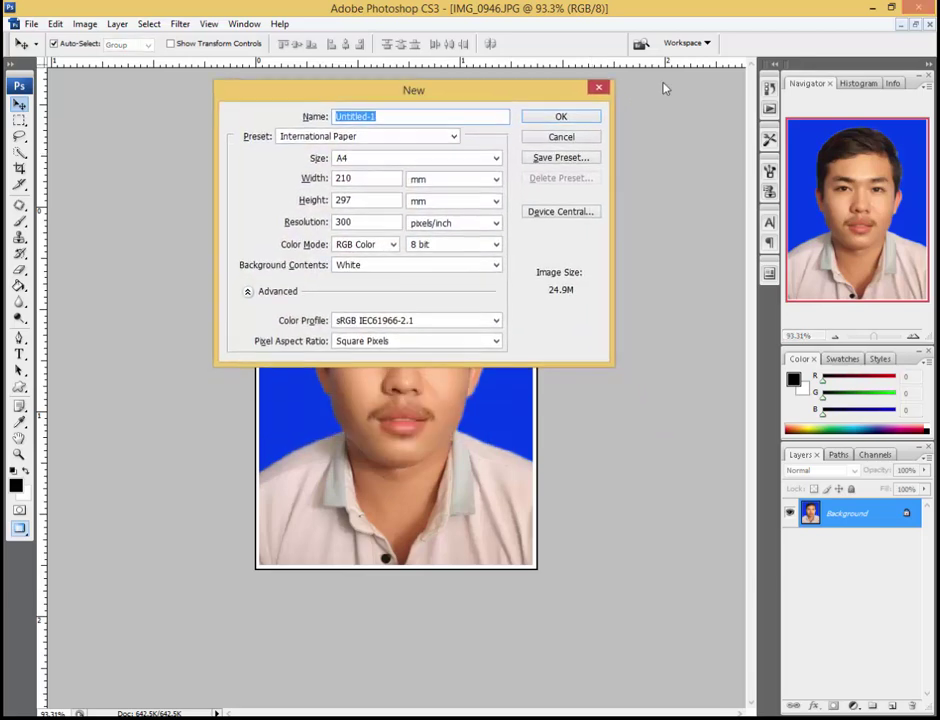
click(600, 89)
click(32, 24)
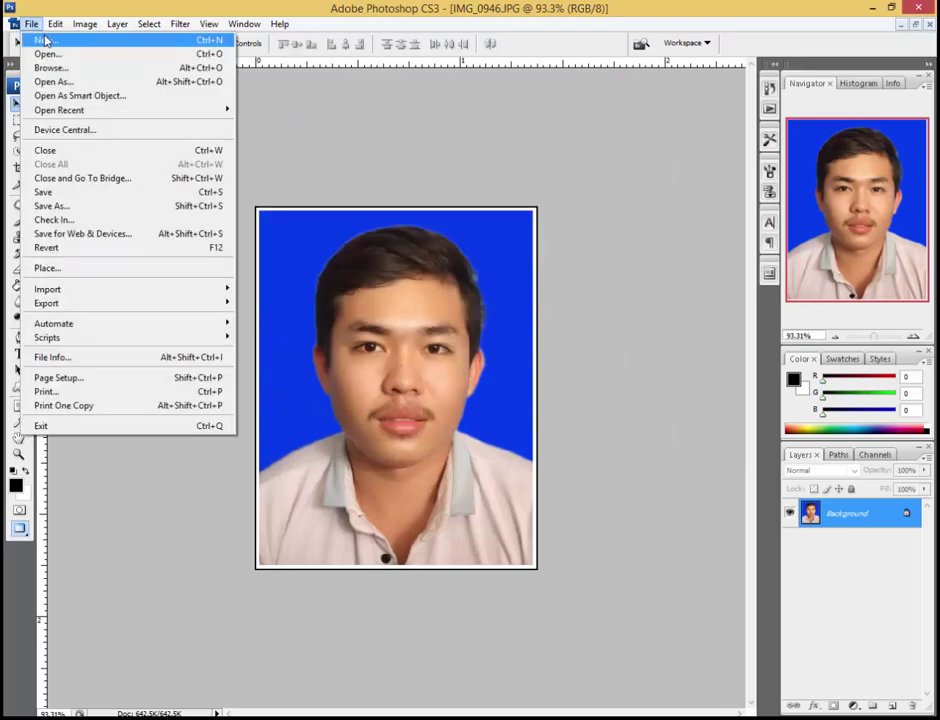
click(45, 40)
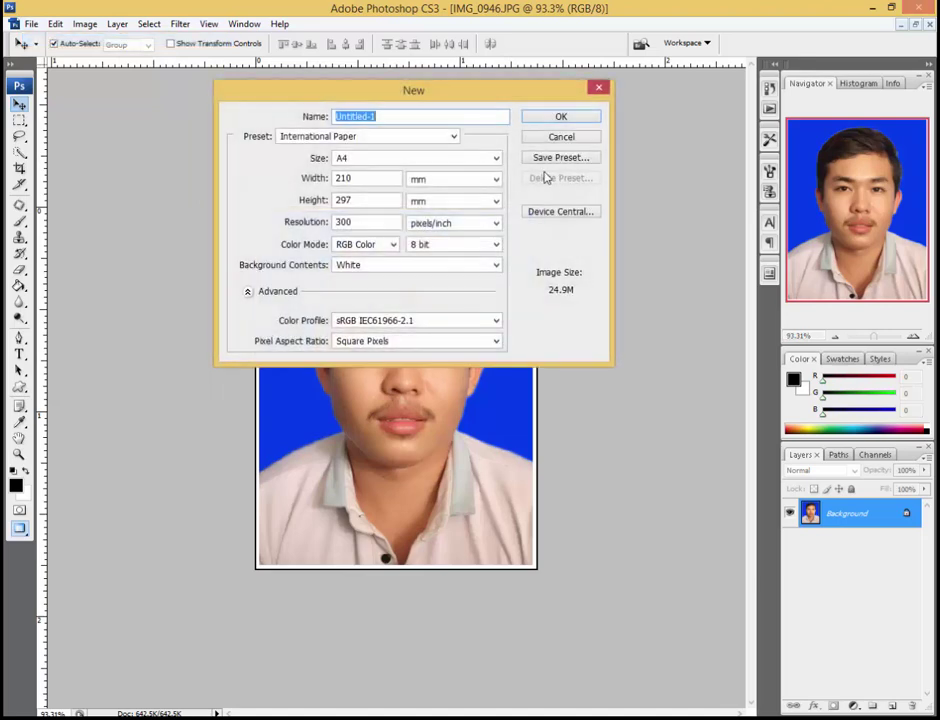
click(428, 186)
click(428, 216)
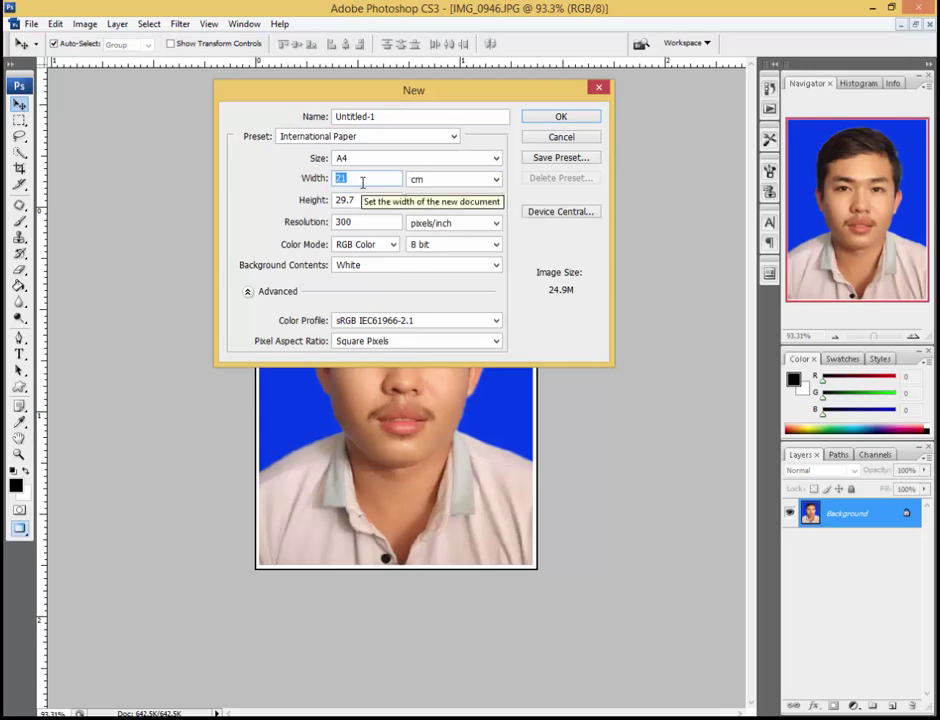
text(1)
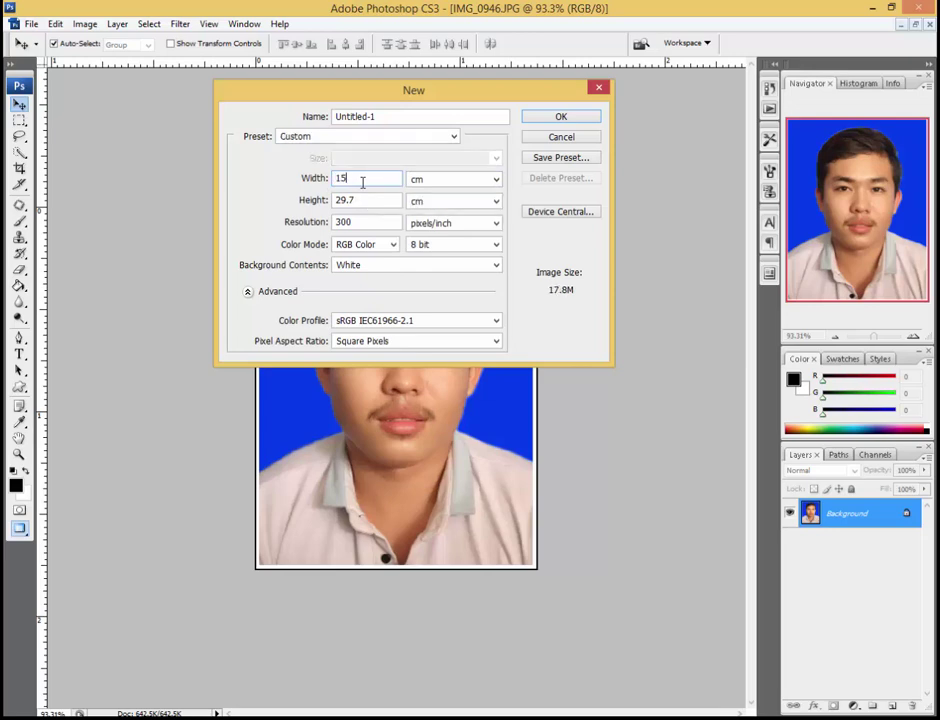
key(Tab)
text(10)
key(Tab)
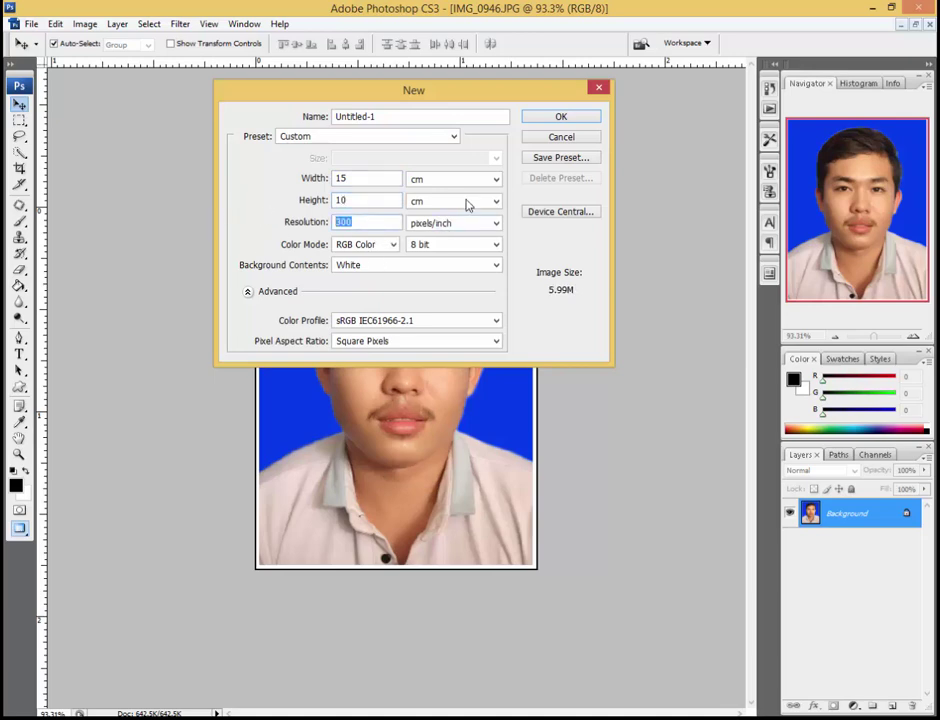
click(562, 116)
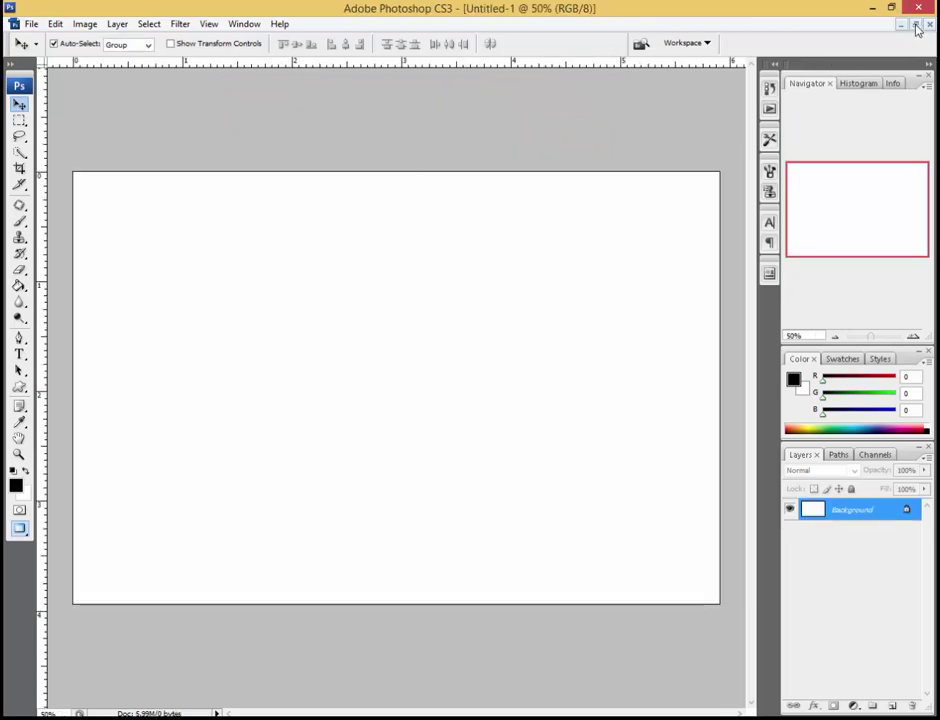
- Copy the blue-background portrait into the new sheet and place it at the top-left corner
click(914, 26)
drag(360, 80, 478, 318)
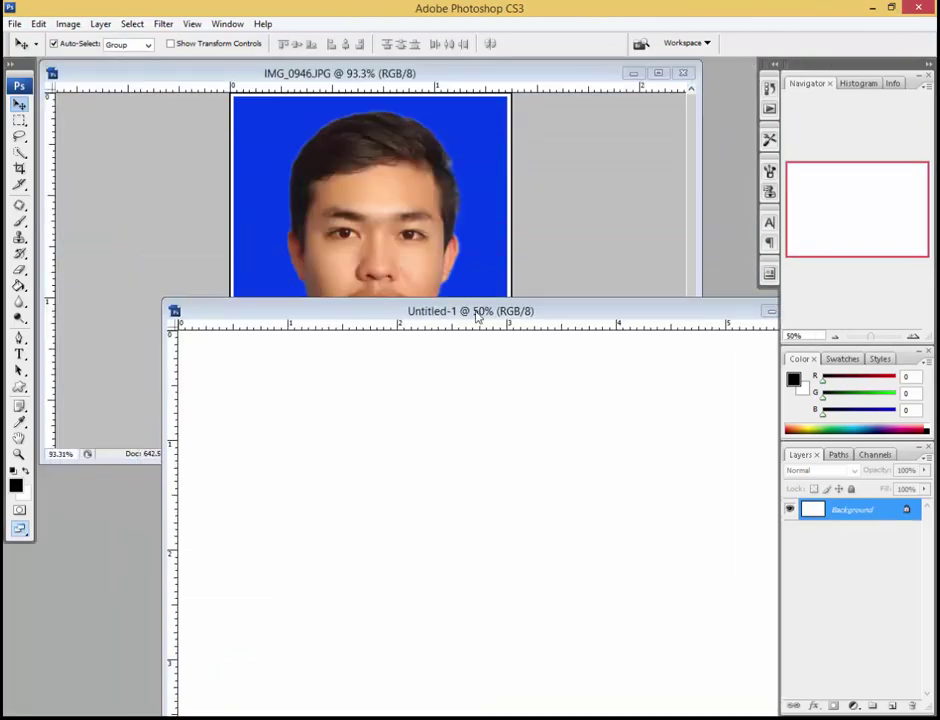
click(352, 176)
drag(390, 199, 336, 541)
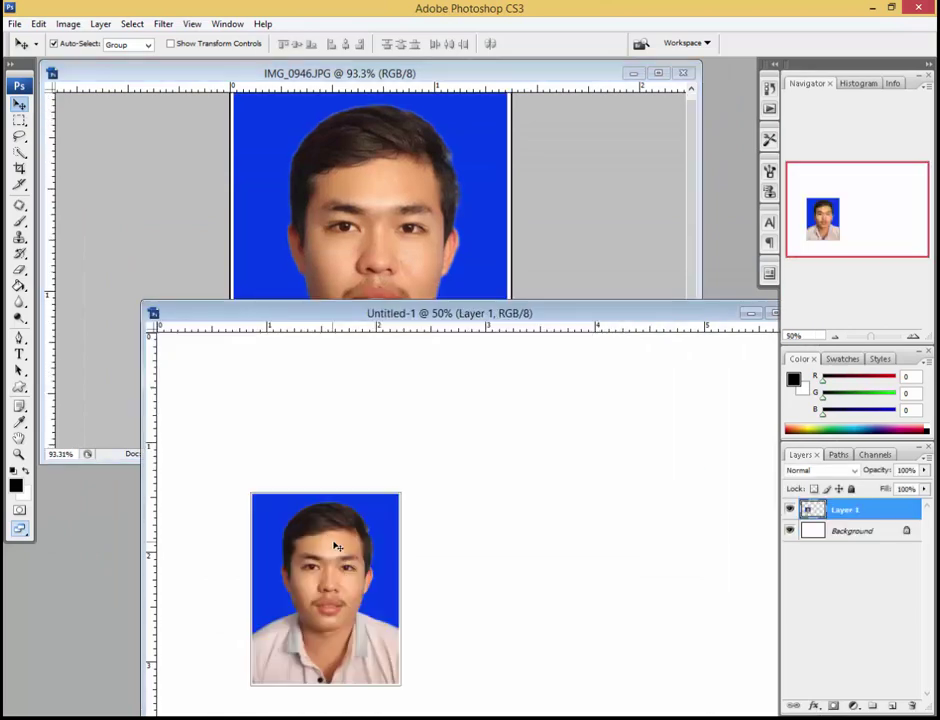
drag(529, 312, 411, 160)
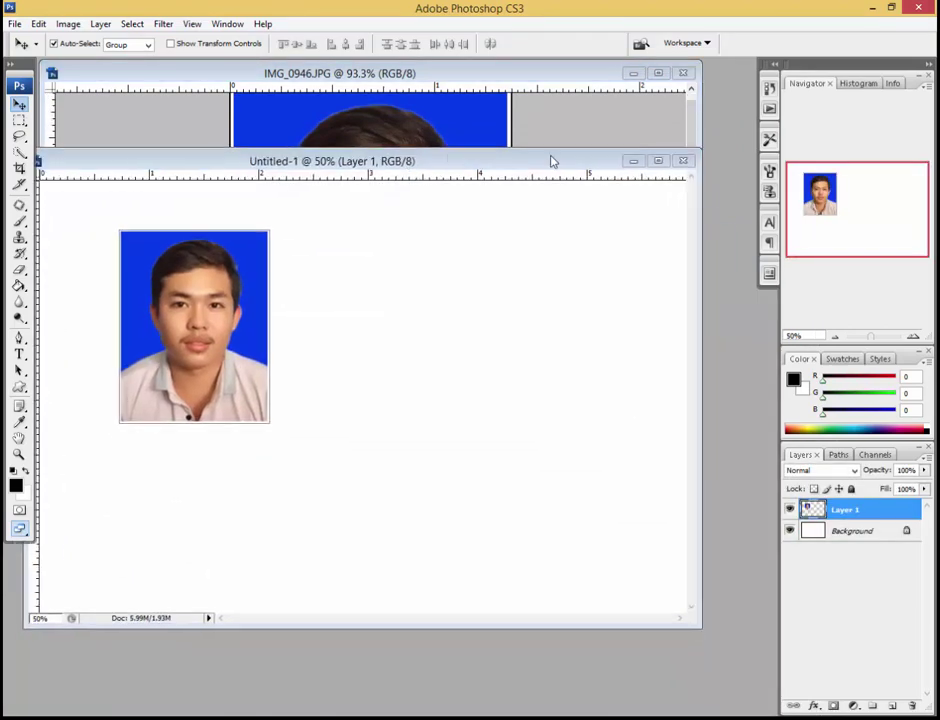
click(658, 161)
mouse_move(235, 289)
mouse_down()
mouse_move(176, 250)
mouse_move(316, 265)
mouse_up()
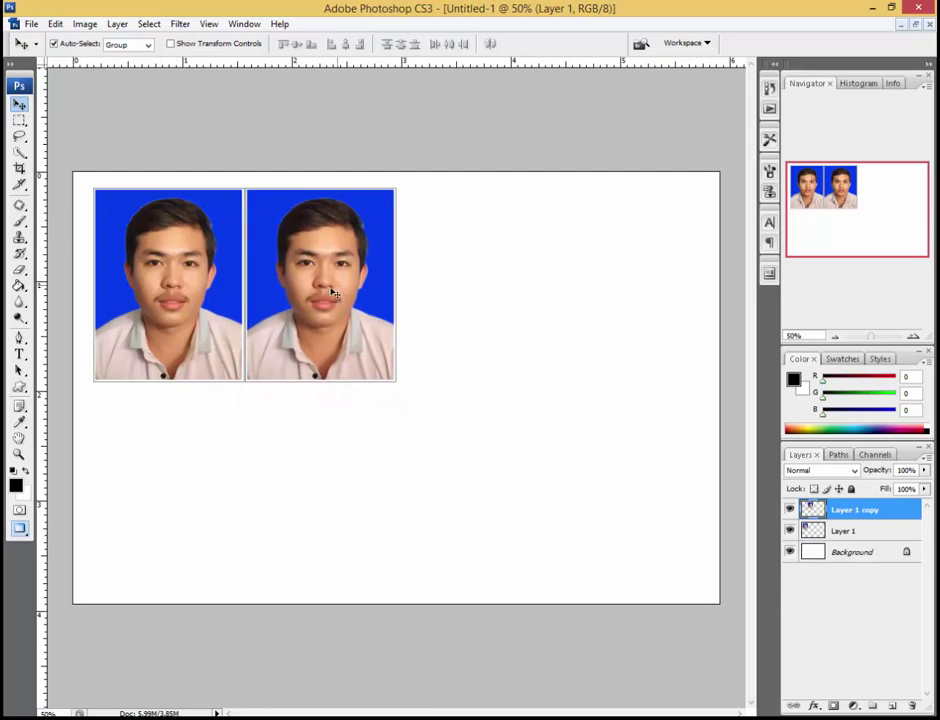
- Duplicate the portrait into a row of four, then copy that row as a second row below
click(375, 504)
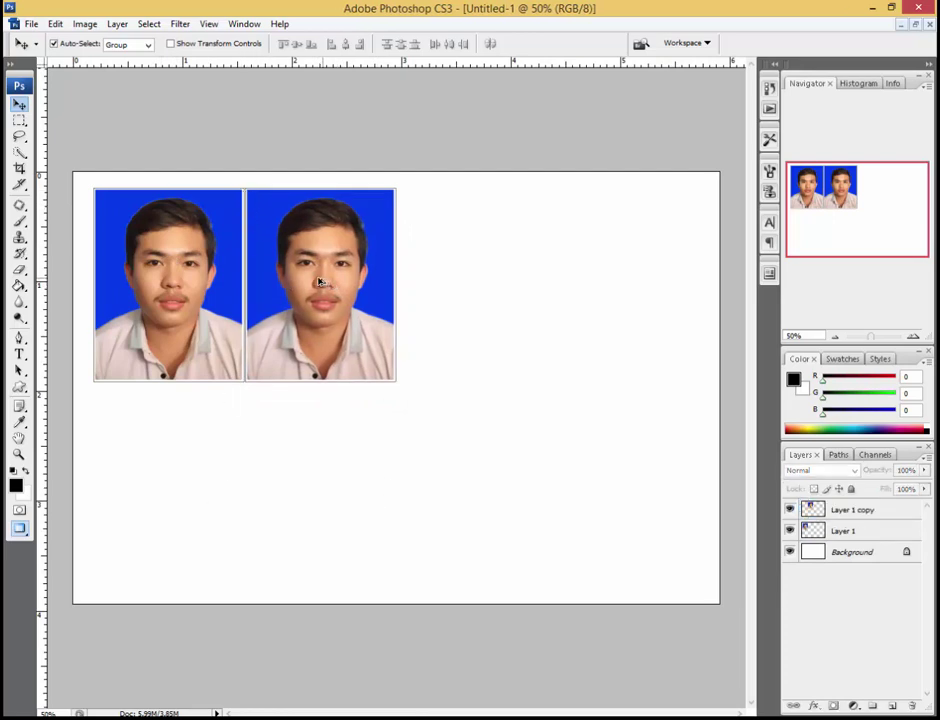
drag(320, 282, 491, 289)
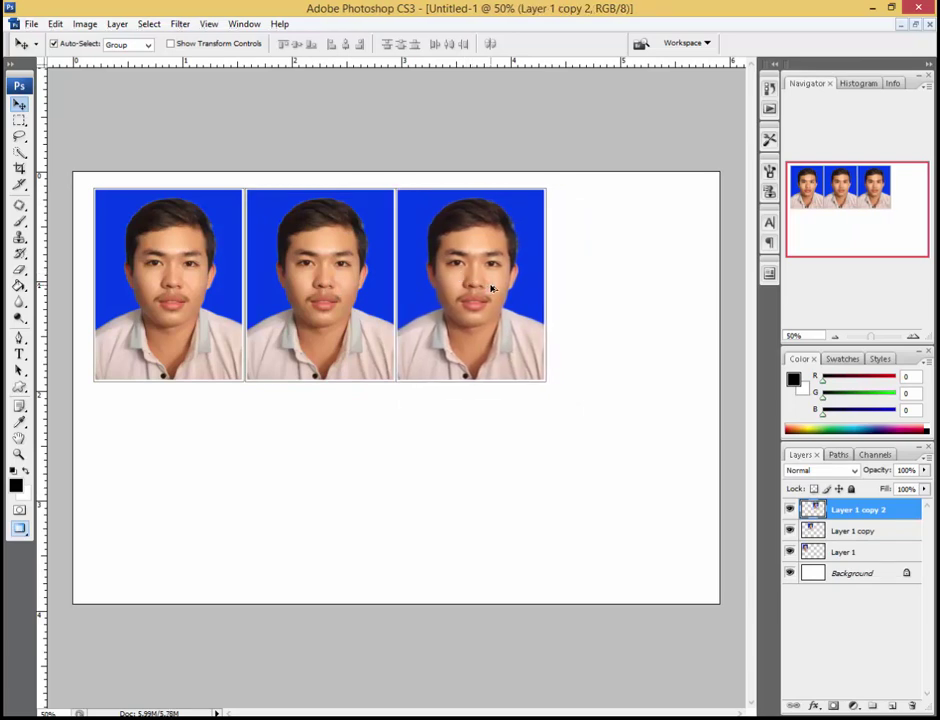
key(Right)
mouse_move(467, 290)
mouse_down()
mouse_move(602, 317)
mouse_move(618, 295)
mouse_move(612, 289)
mouse_up()
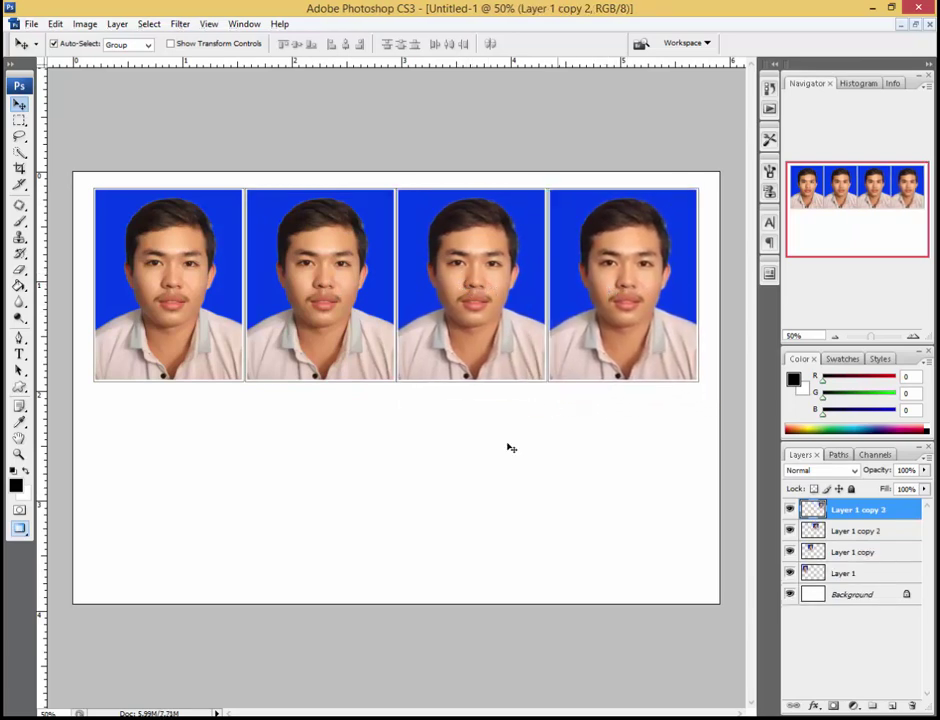
mouse_move(648, 470)
mouse_down()
mouse_move(407, 269)
mouse_move(164, 382)
mouse_up()
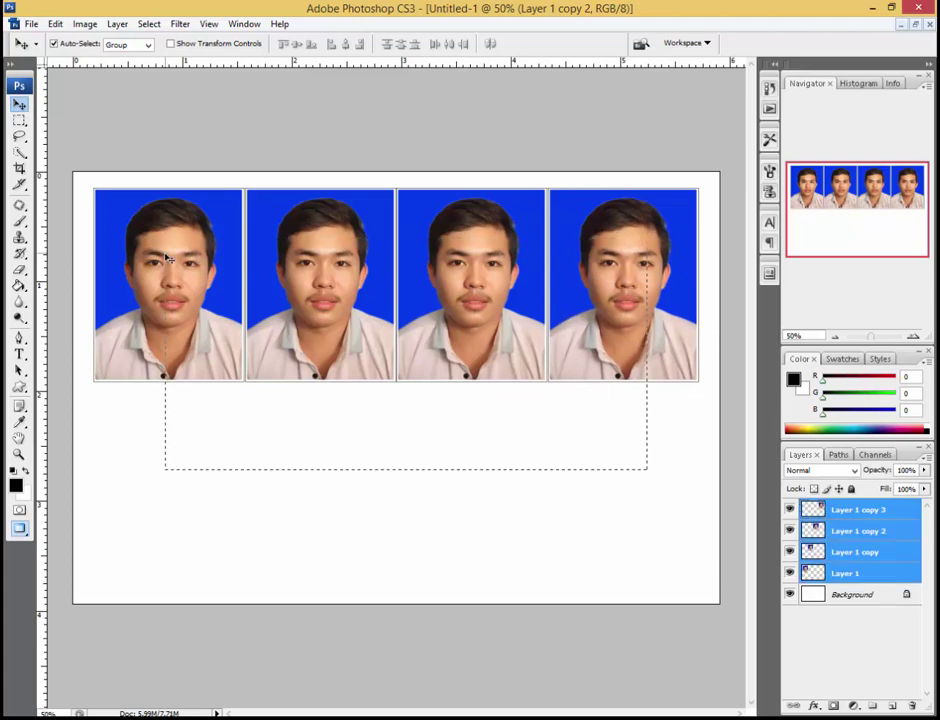
drag(476, 292, 480, 486)
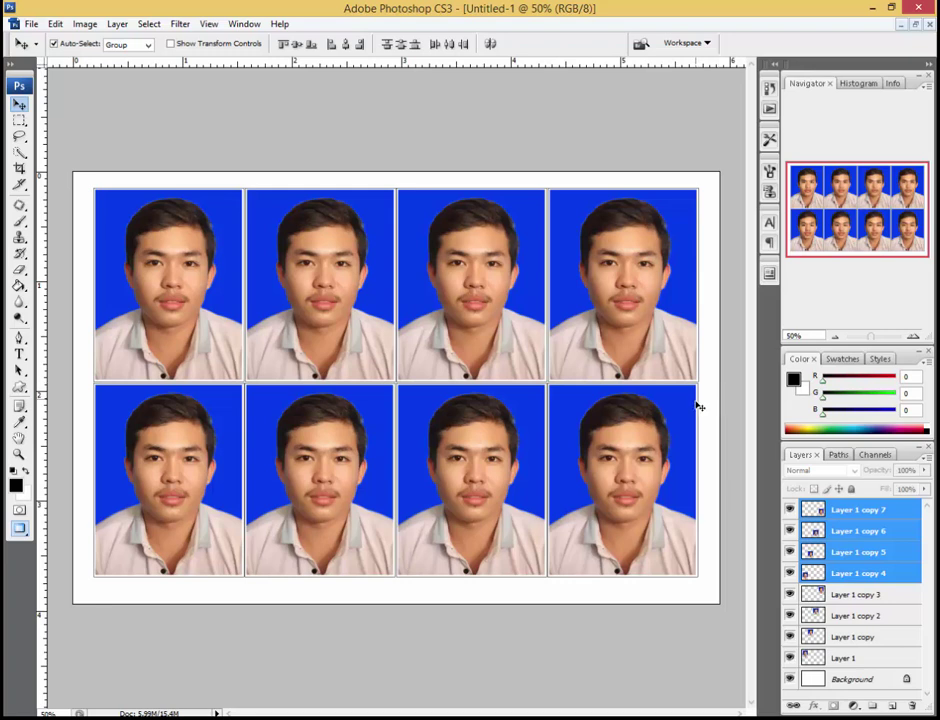
- Scale the bottom-right portrait (Layer 1 copy 7) proportionally to 80% and move it to the slot's bottom
click(627, 173)
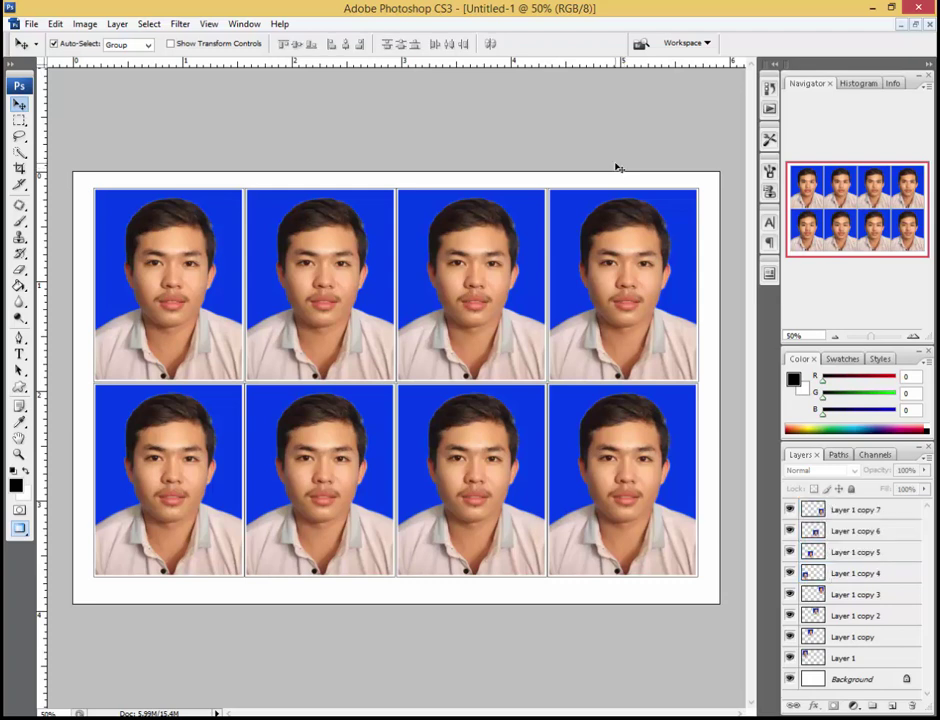
click(633, 440)
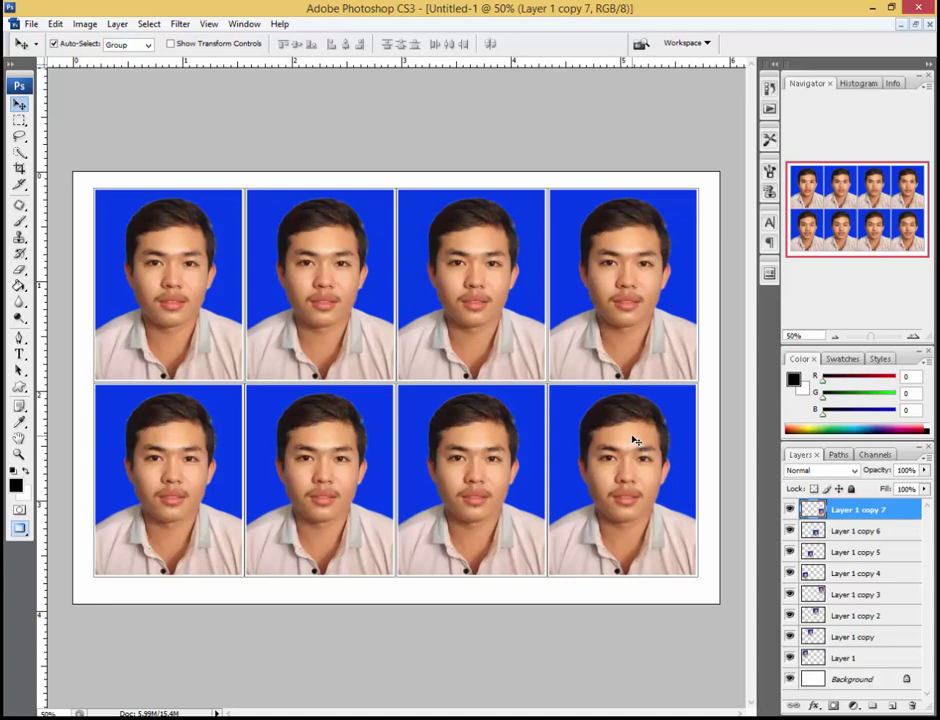
key(ctrl+t)
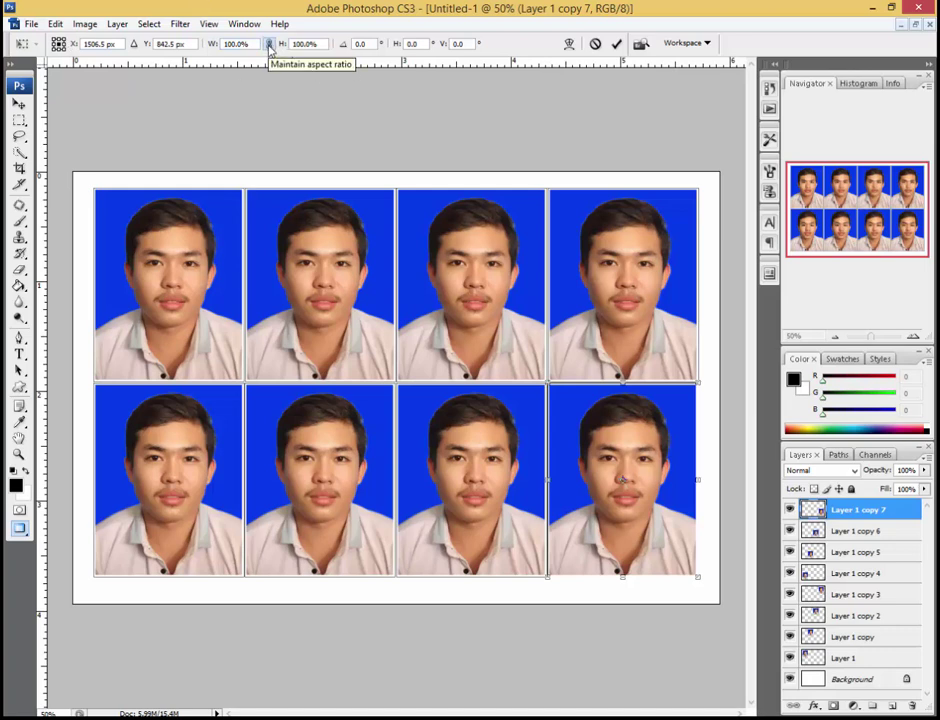
click(269, 45)
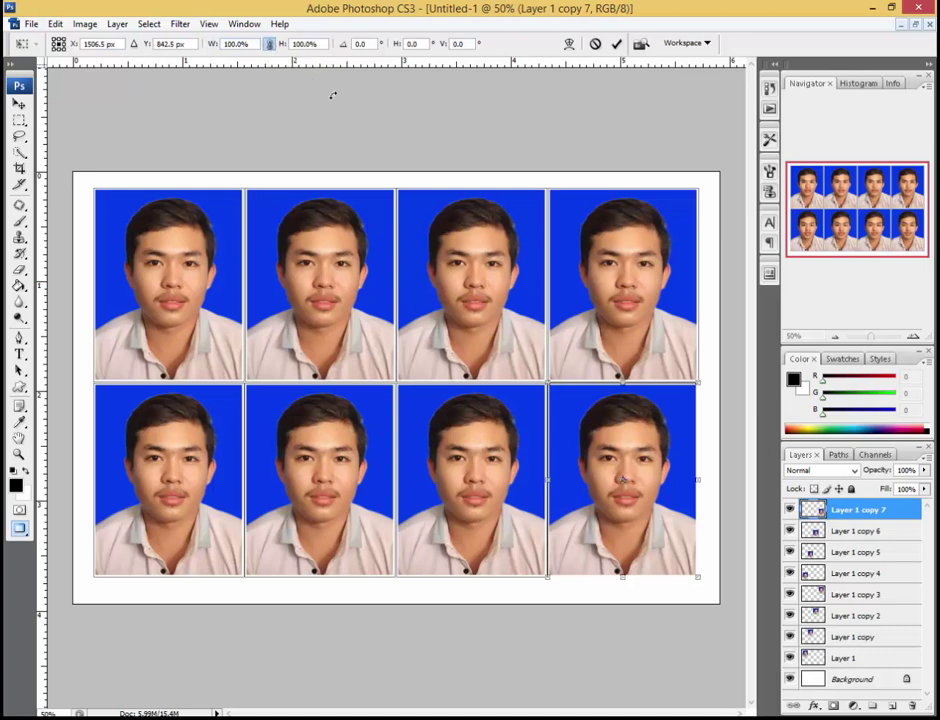
click(255, 44)
text(3)
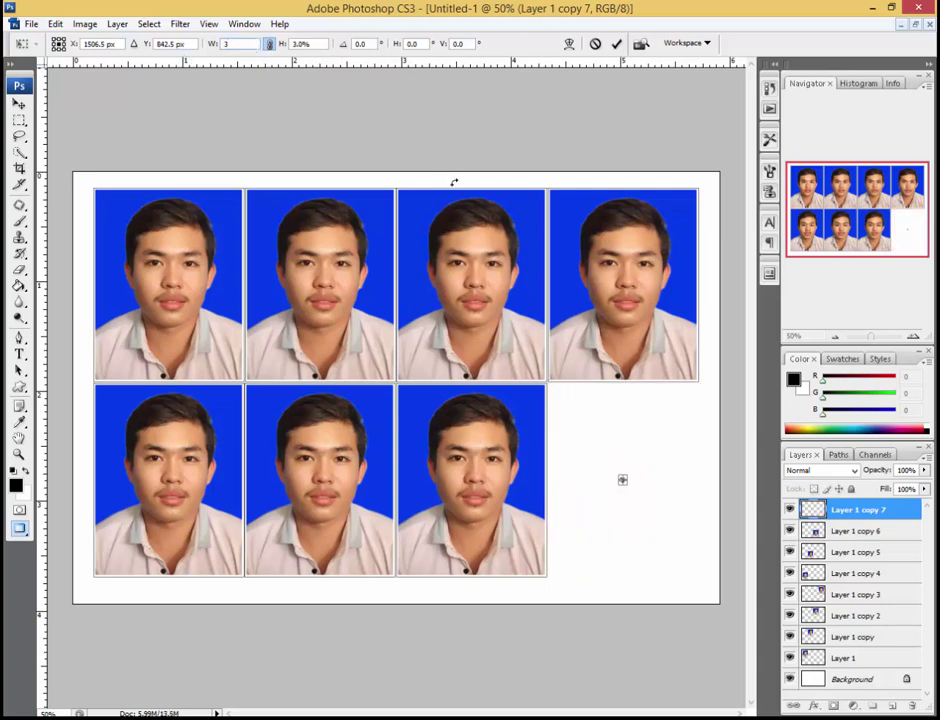
key(BackSpace)
text(80)
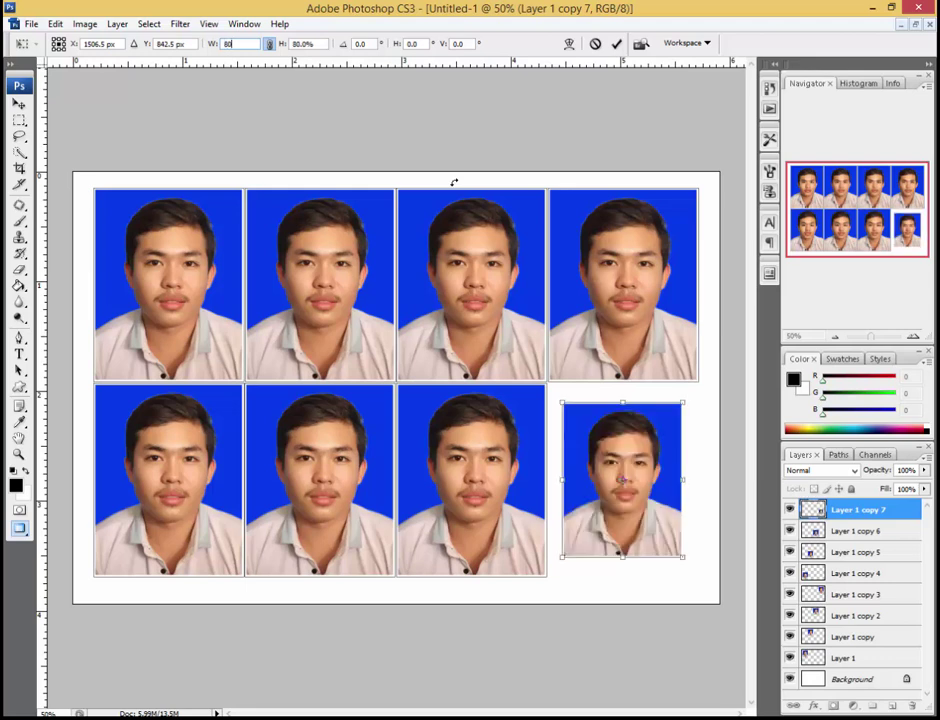
text(%)
key(Return)
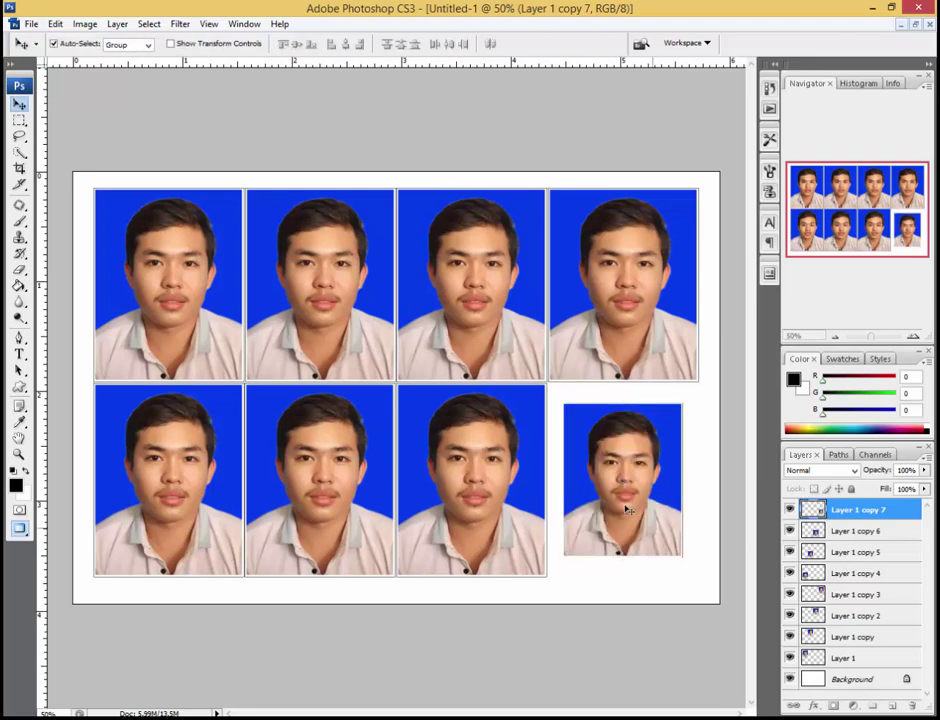
drag(635, 493, 622, 512)
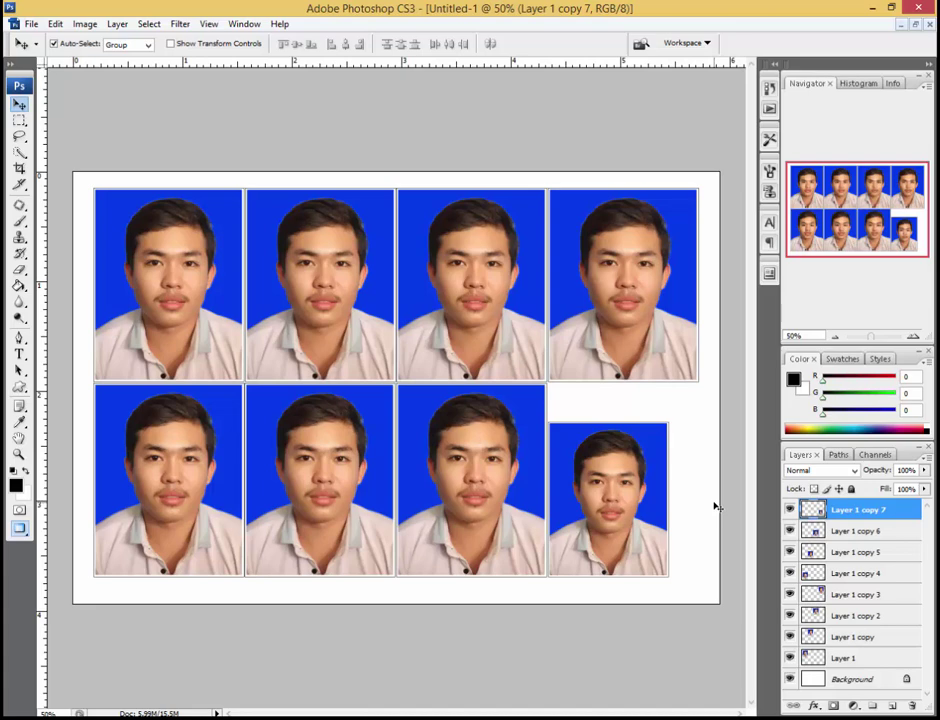
click(686, 487)
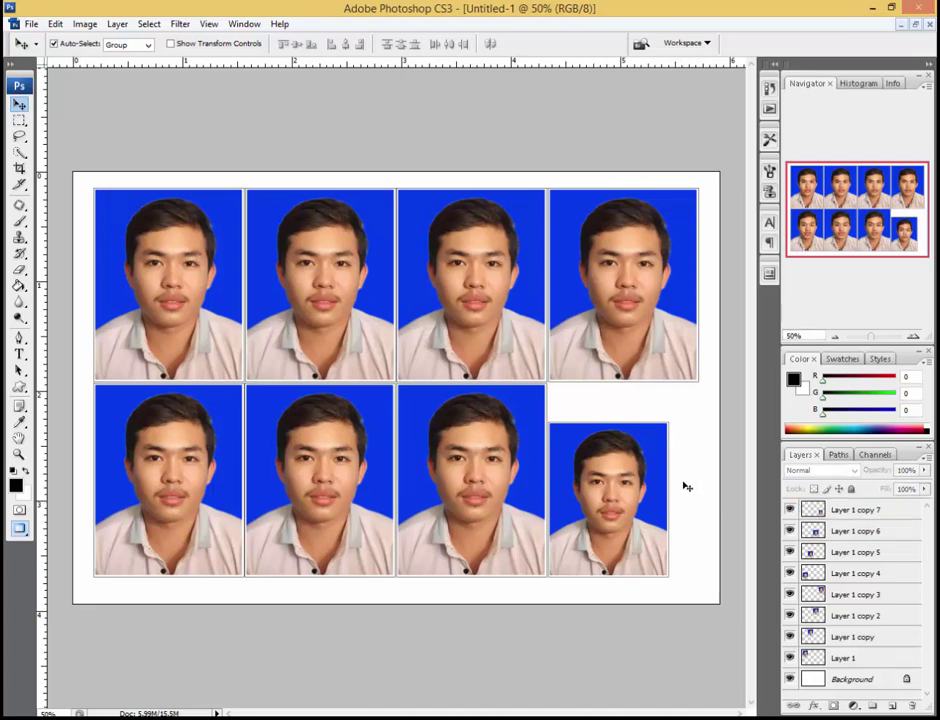
- Open Print and switch the printer from RICOH to EPSON L805 Series
key(ctrl+p)
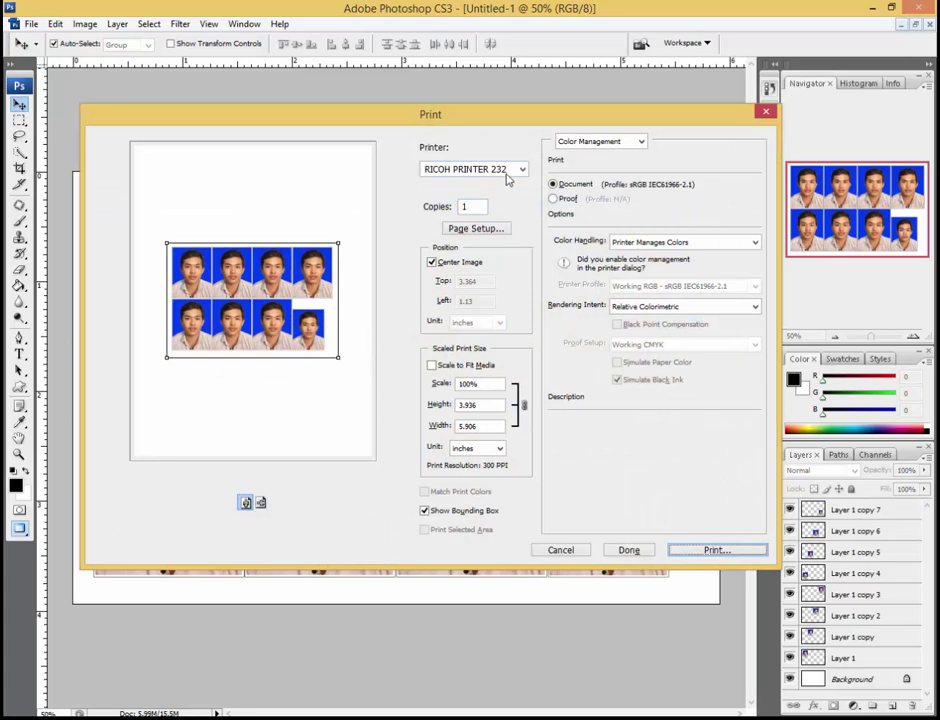
click(476, 228)
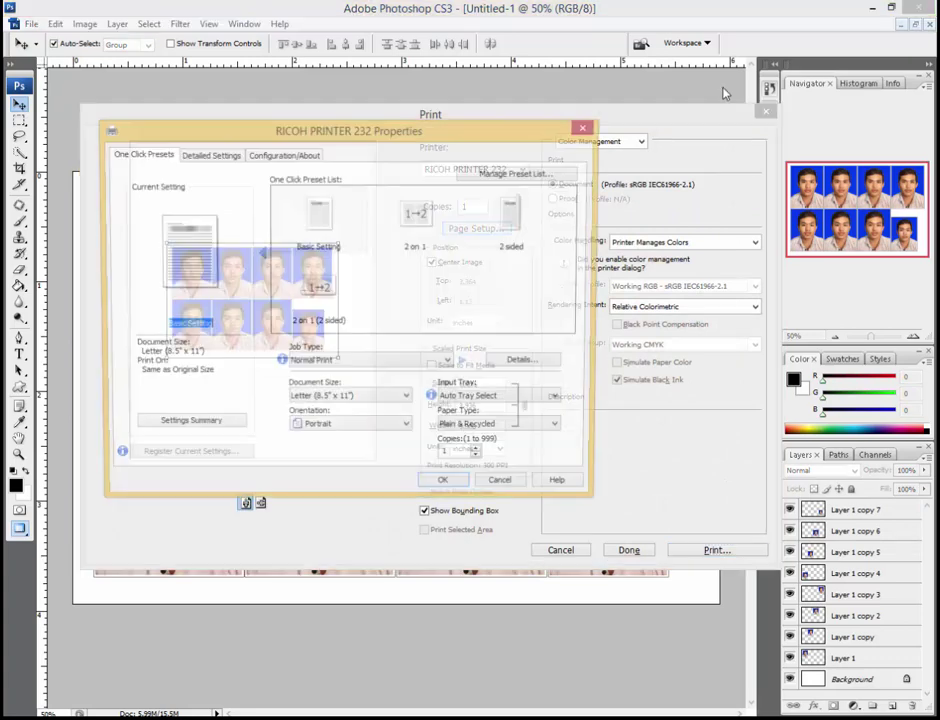
click(583, 147)
click(521, 169)
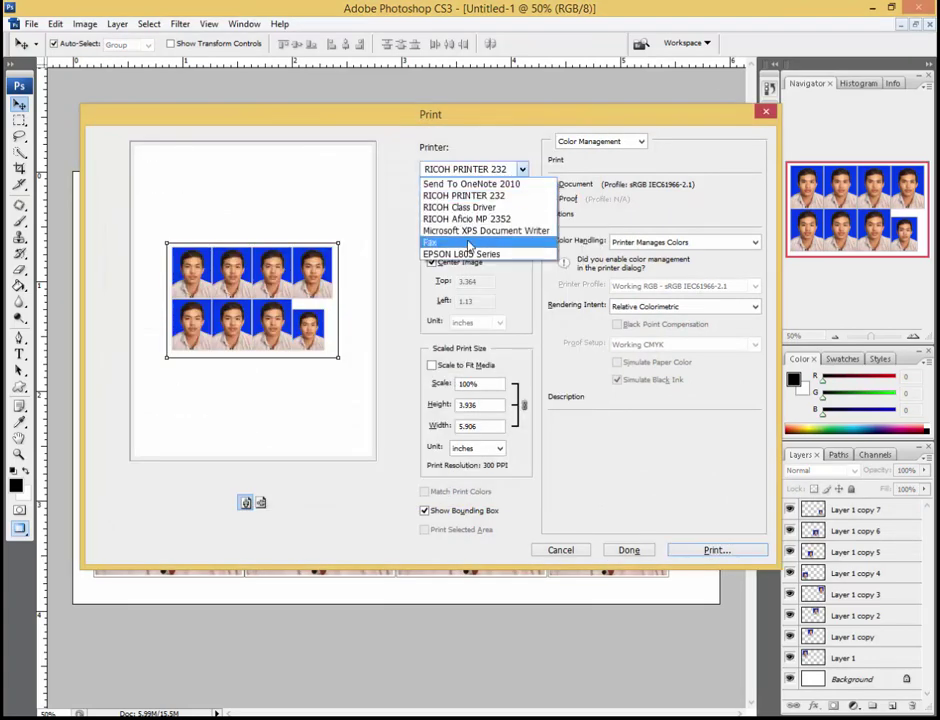
click(468, 254)
- Set the EPSON properties to 5 x 7 in landscape, Premium Photo Paper Glossy, High quality
click(476, 228)
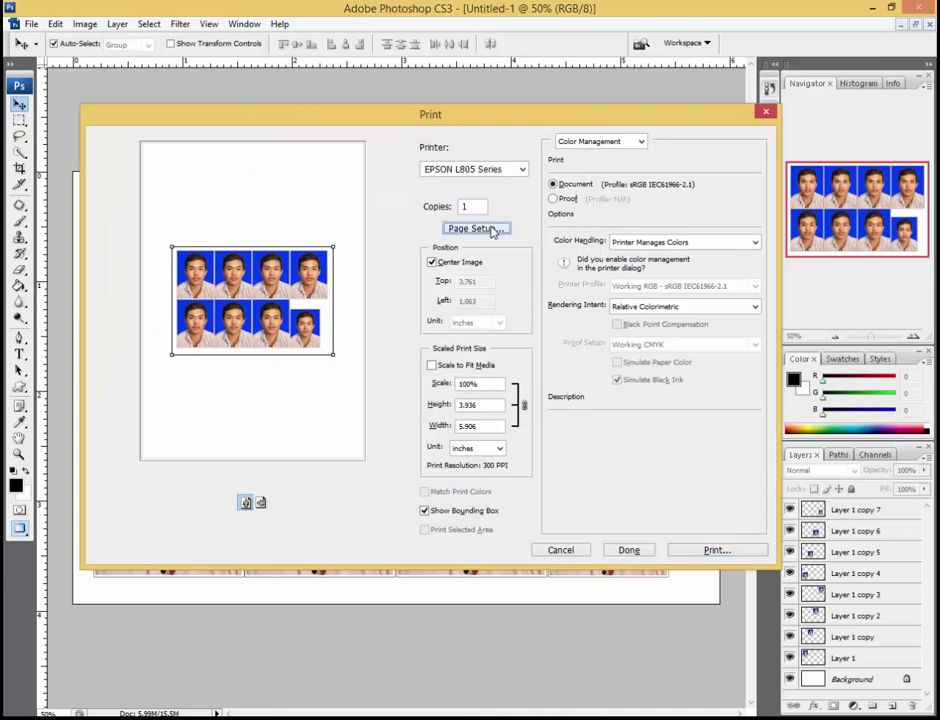
click(378, 199)
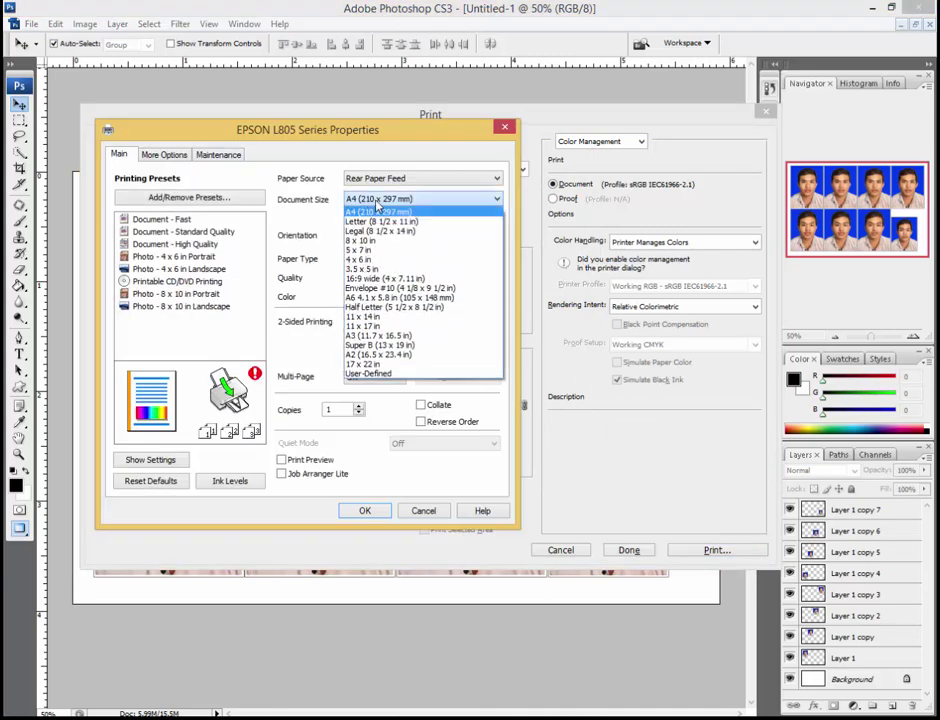
click(367, 250)
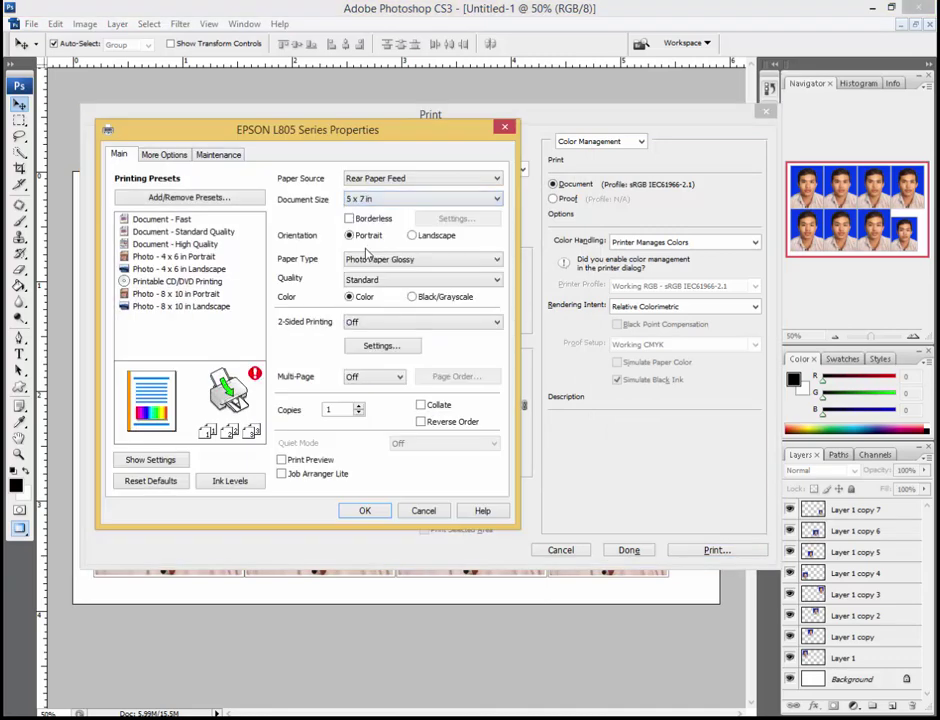
click(413, 236)
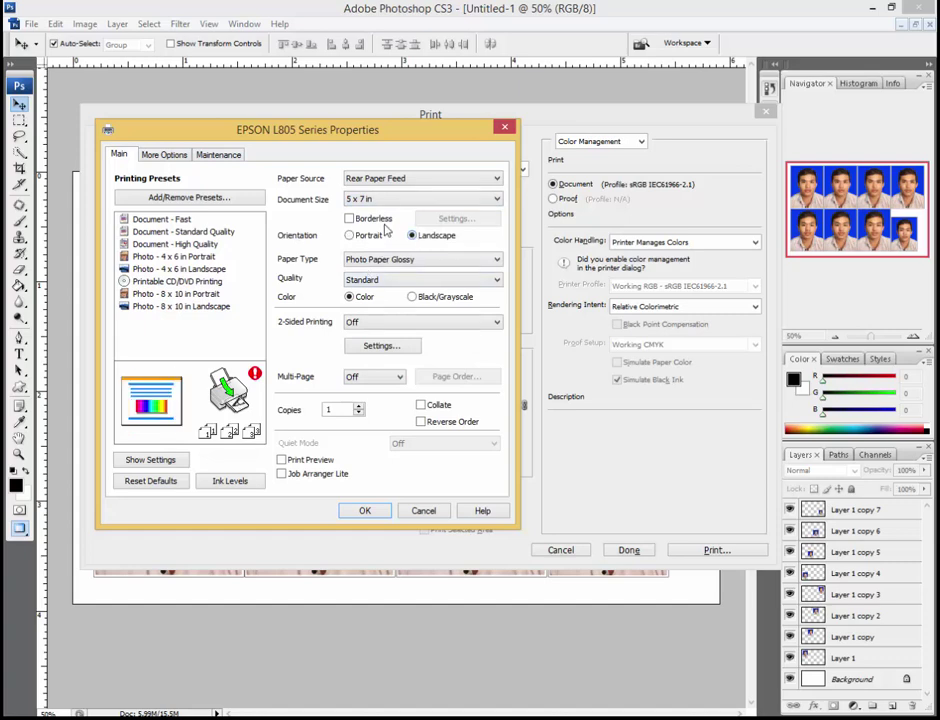
click(405, 260)
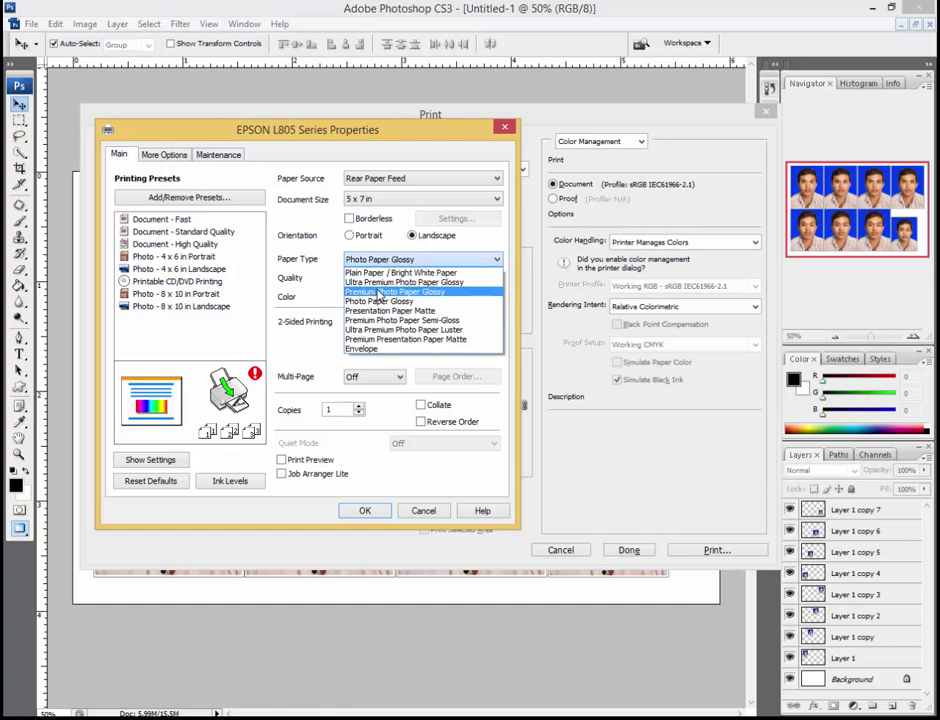
click(373, 291)
click(375, 280)
click(375, 313)
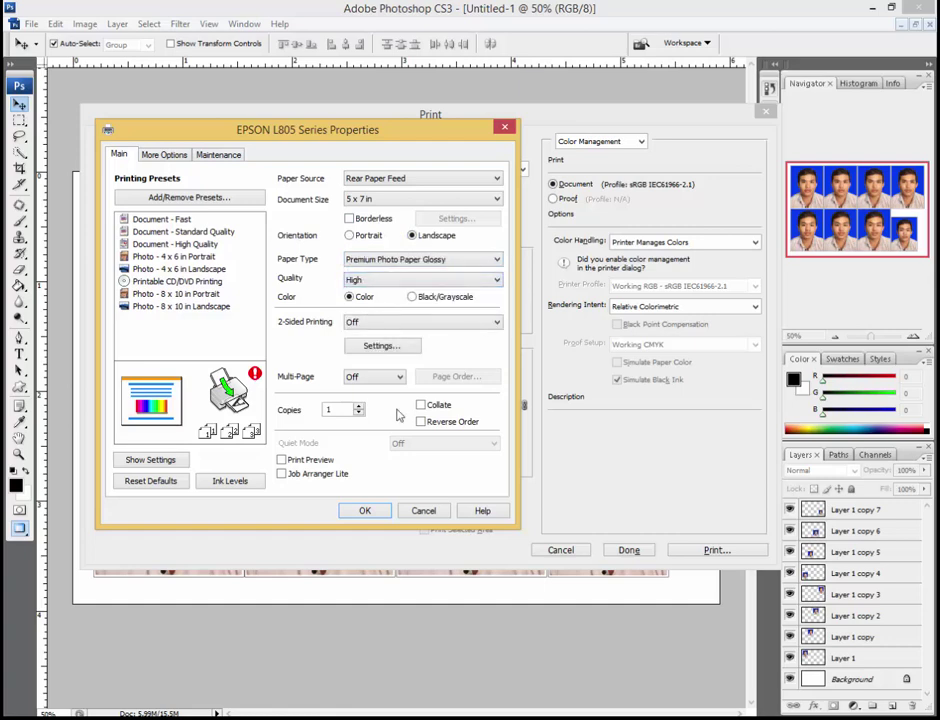
click(366, 511)
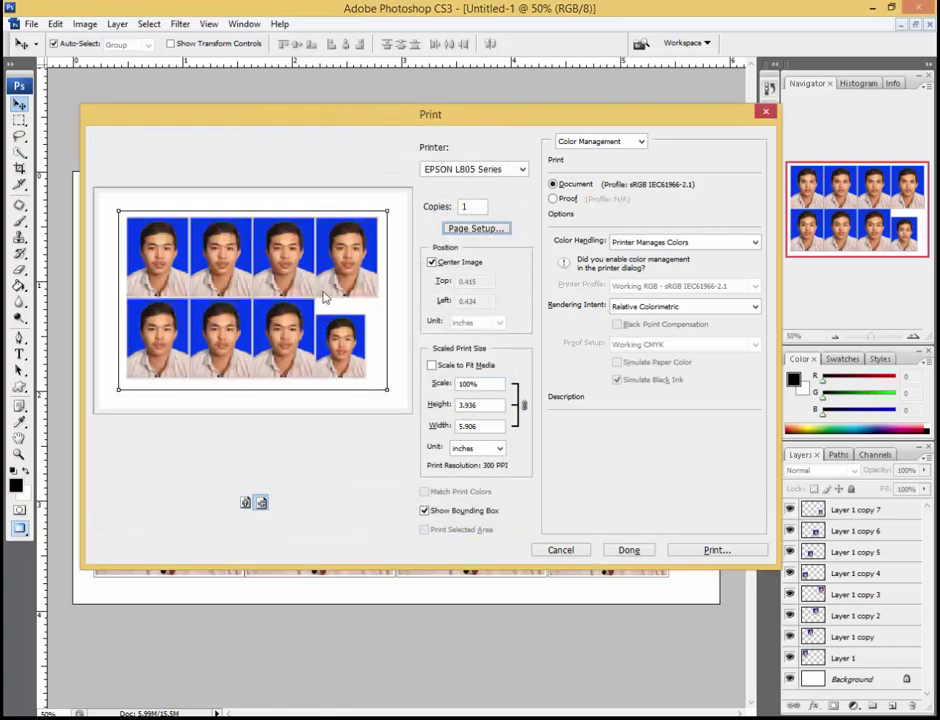